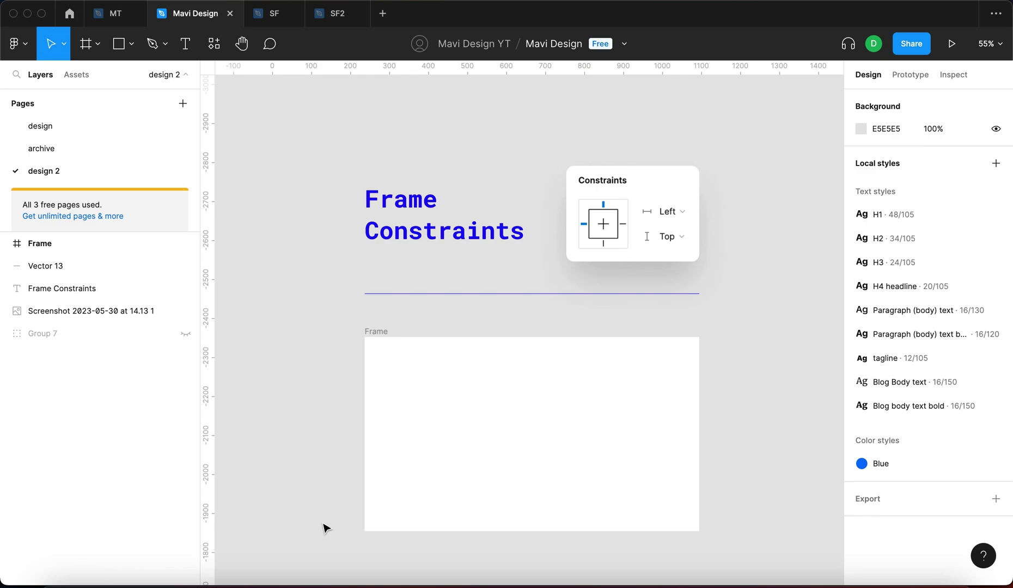
# Draw a rectangle about 353 × 155 inside the white frame, near its upper-left corner.
pyautogui.scroll(-2, 735, 377)
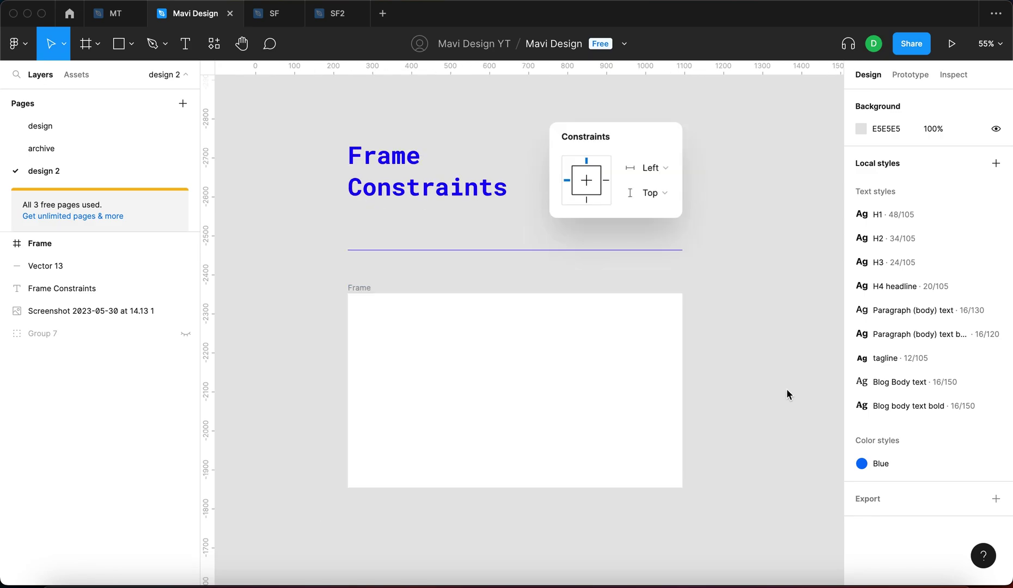
pyautogui.click(420, 350)
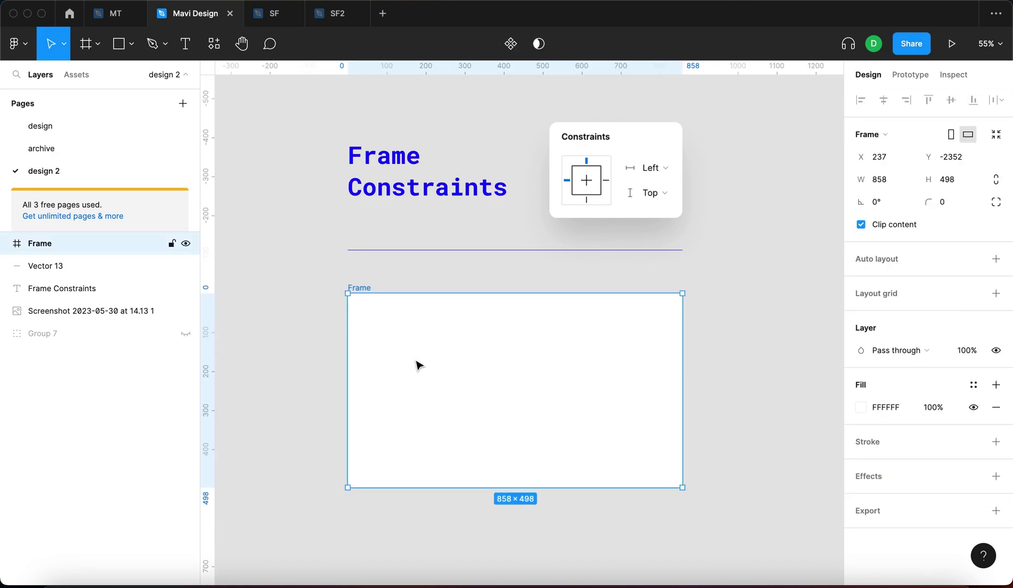
pyautogui.press('r')
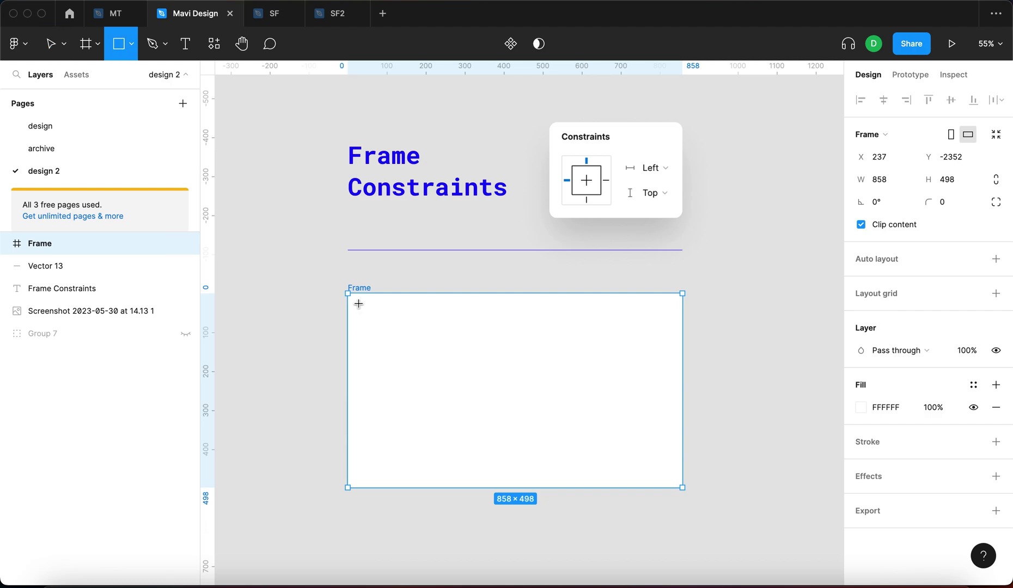
pyautogui.moveTo(359, 304)
pyautogui.mouseDown()
pyautogui.moveTo(420, 348)
pyautogui.moveTo(497, 365)
pyautogui.mouseUp()
# Fill the rectangle with the blue 0000FF sampled from the Frame Constraints heading.
pyautogui.press('i')
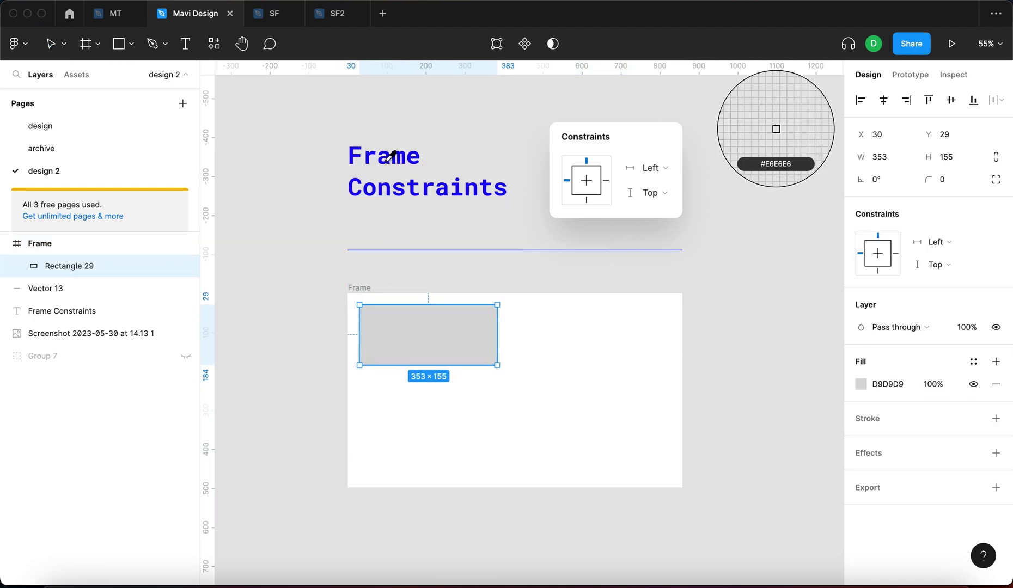
pyautogui.click(388, 157)
pyautogui.click(315, 283)
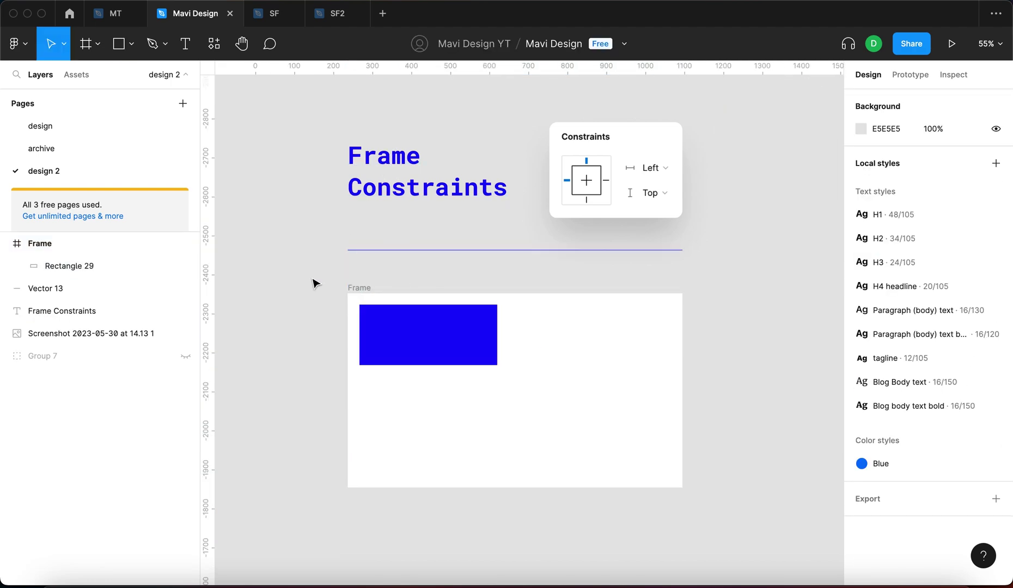
# Resize the frame from its top edge to about 858 × 503 to test the rectangle's Left and Top constraints.
pyautogui.click(367, 310)
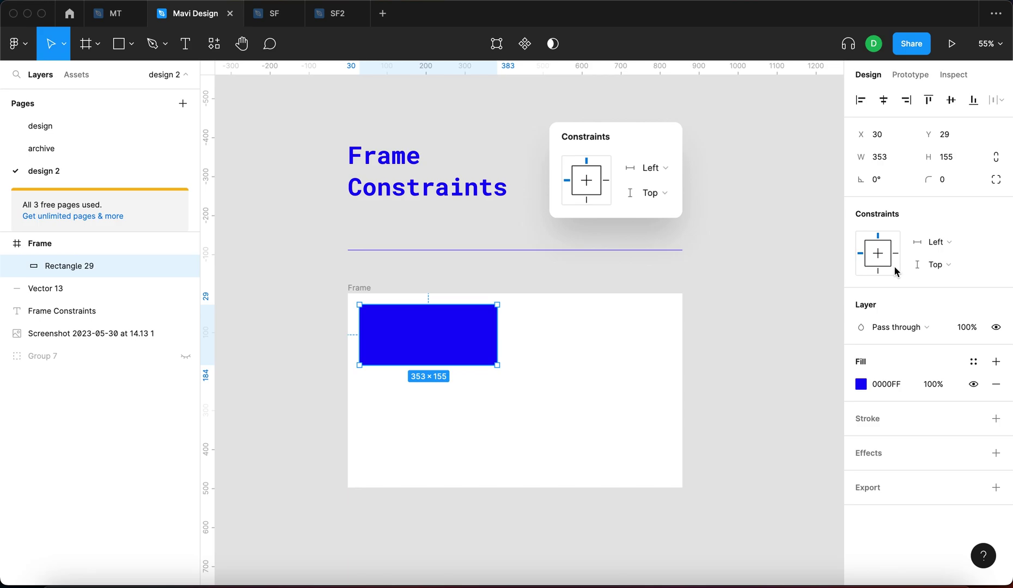
pyautogui.click(721, 343)
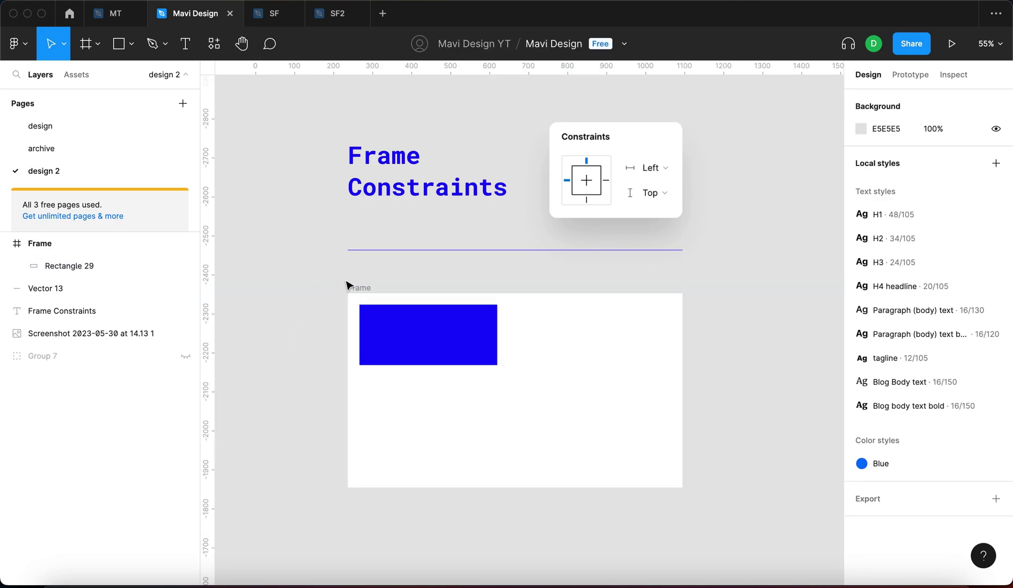
pyautogui.click(349, 287)
pyautogui.moveTo(351, 294)
pyautogui.mouseDown()
pyautogui.moveTo(275, 301)
pyautogui.moveTo(445, 308)
pyautogui.moveTo(349, 294)
pyautogui.mouseUp()
pyautogui.click(416, 343)
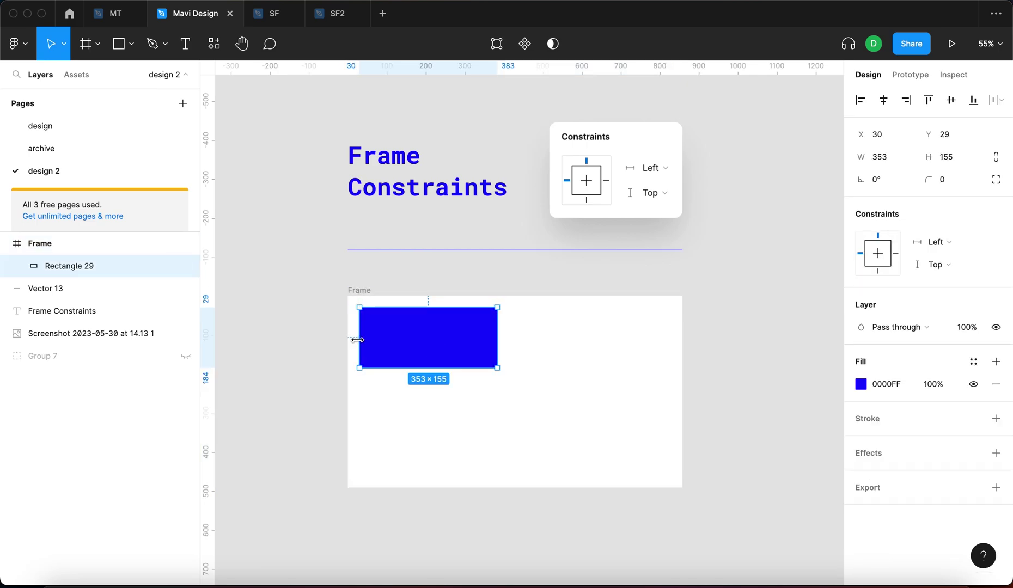
pyautogui.click(350, 289)
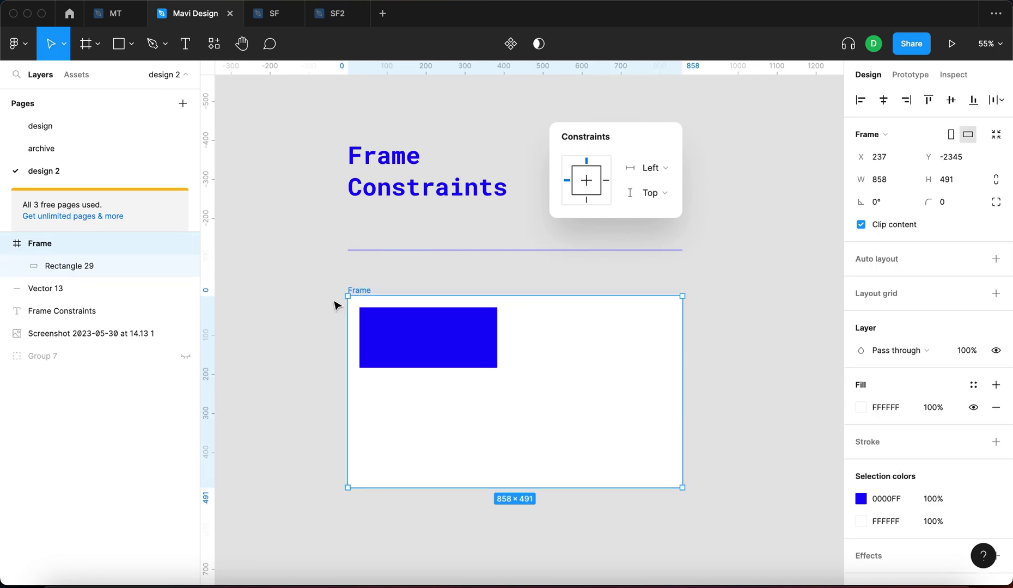
pyautogui.moveTo(348, 296)
pyautogui.mouseDown()
pyautogui.moveTo(299, 298)
pyautogui.moveTo(347, 292)
pyautogui.mouseUp()
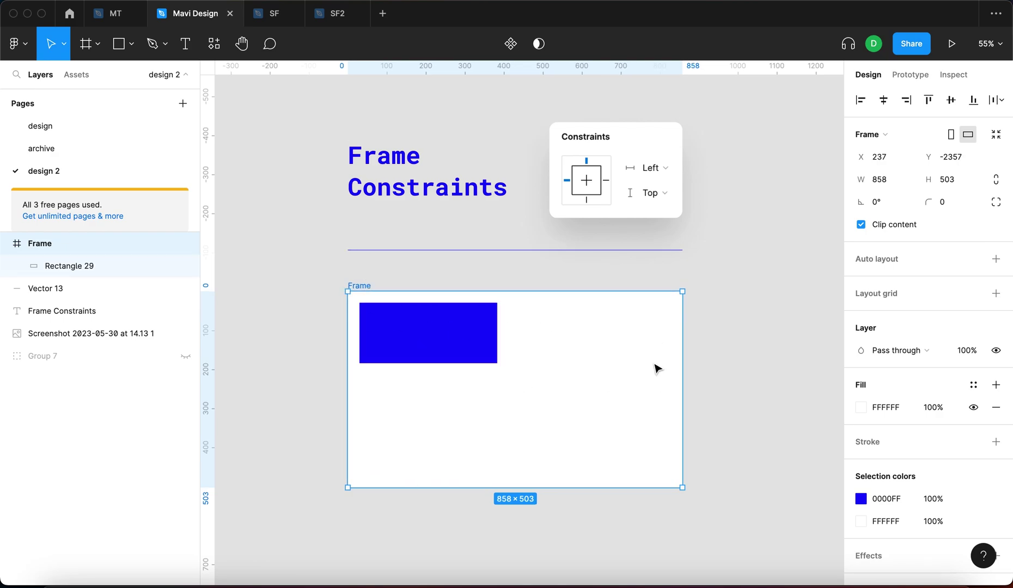
# Extend the frame's top edge upward to a height of about 509.
pyautogui.click(446, 356)
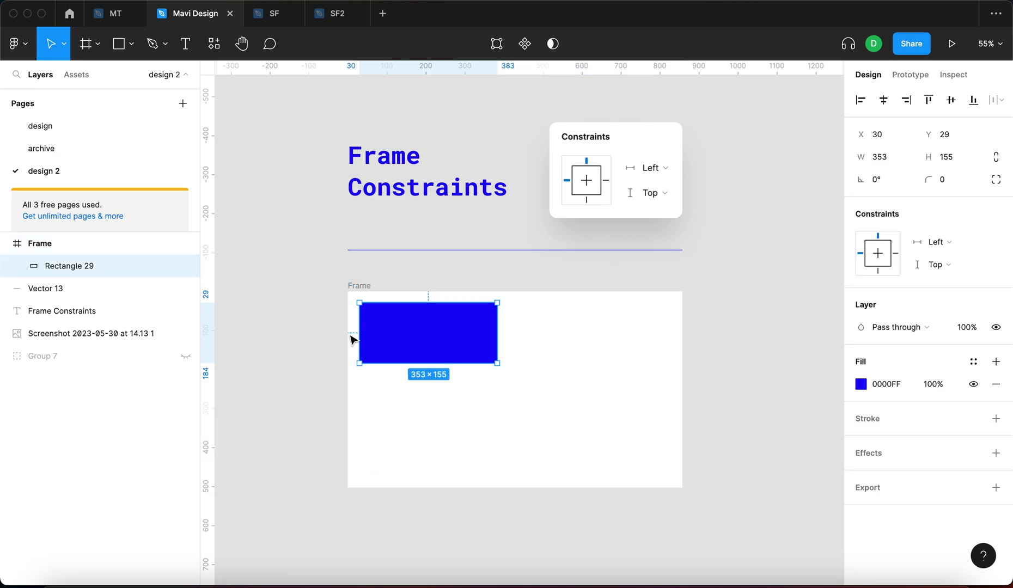
pyautogui.click(310, 334)
pyautogui.click(370, 311)
pyautogui.click(358, 289)
pyautogui.moveTo(349, 294)
pyautogui.mouseDown()
pyautogui.moveTo(346, 281)
pyautogui.moveTo(261, 330)
pyautogui.moveTo(347, 287)
pyautogui.mouseUp()
pyautogui.click(323, 314)
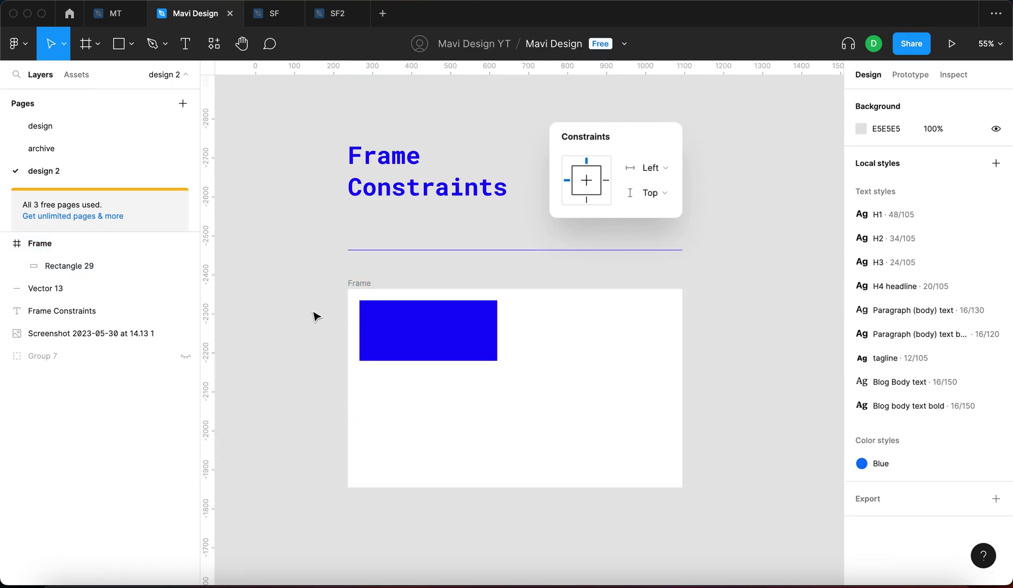
# Set the blue rectangle's constraints to Right horizontally and Bottom vertically.
pyautogui.click(391, 330)
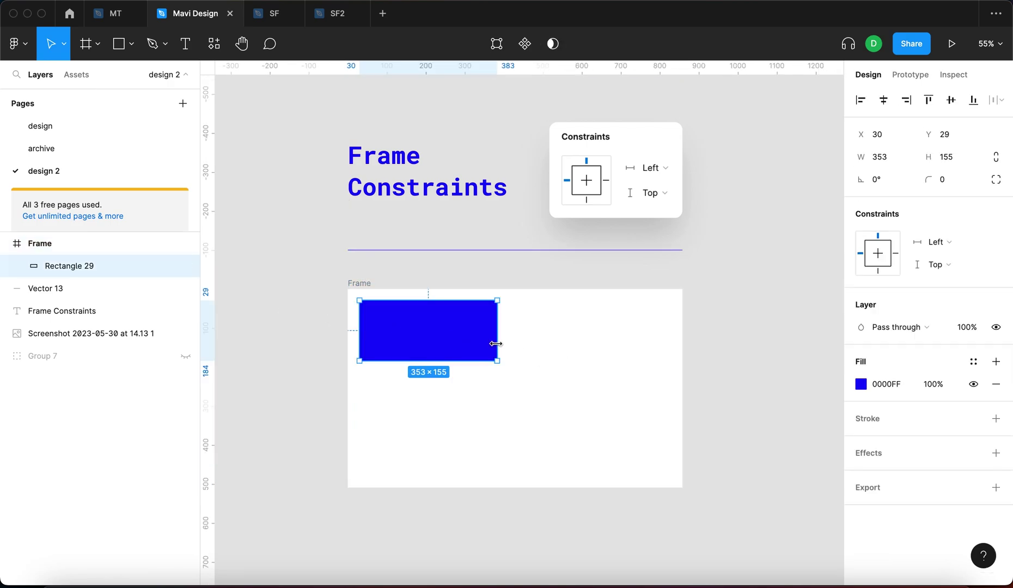
pyautogui.click(961, 244)
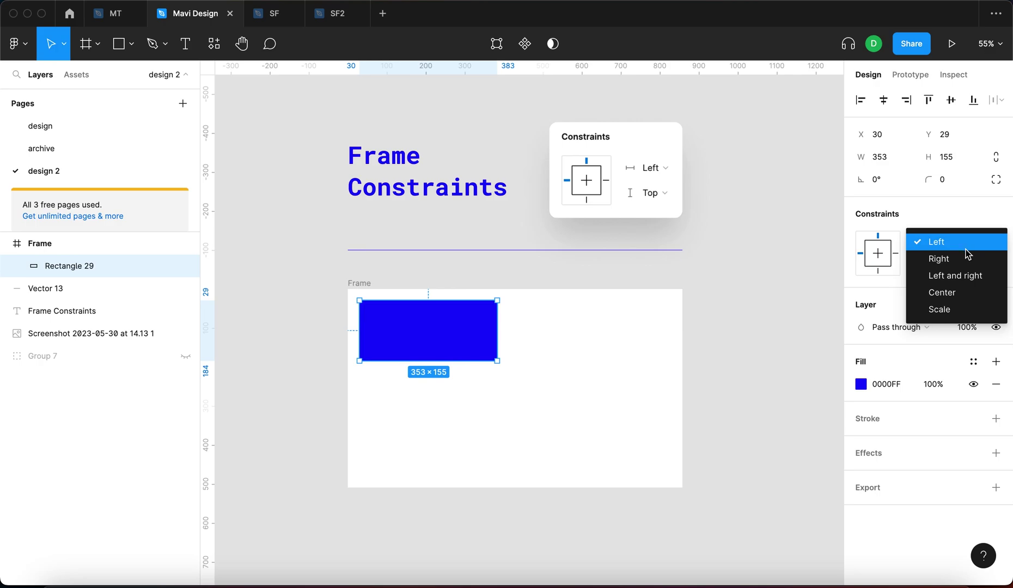
pyautogui.click(967, 255)
pyautogui.click(956, 267)
pyautogui.click(947, 281)
pyautogui.click(792, 356)
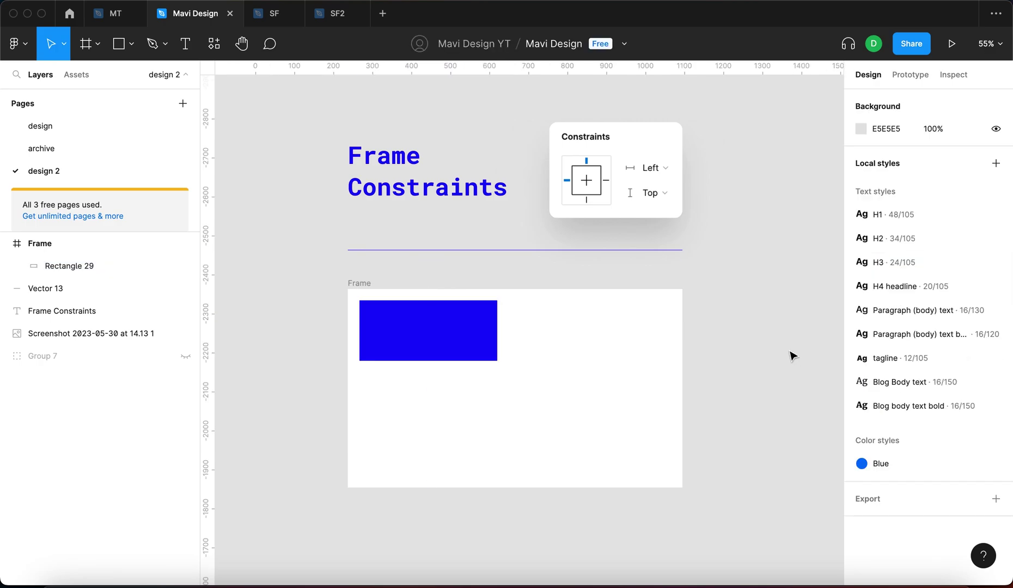
# Test the Right and Bottom constraints by enlarging the frame to about 1828 × 1071 and shrinking it back to the heading line's width.
pyautogui.click(414, 290)
pyautogui.scroll(-5, 535, 323)
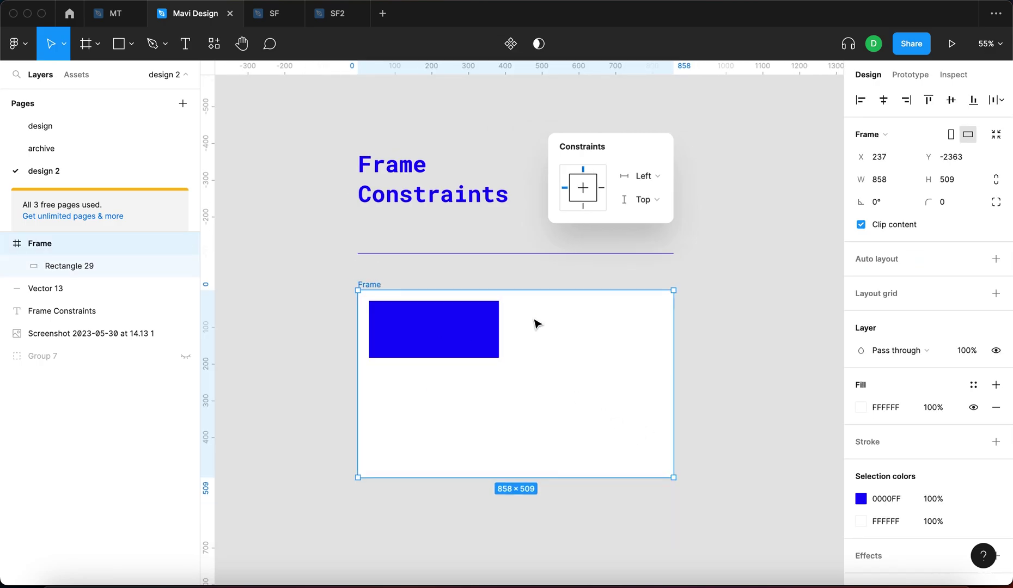
pyautogui.click(514, 326)
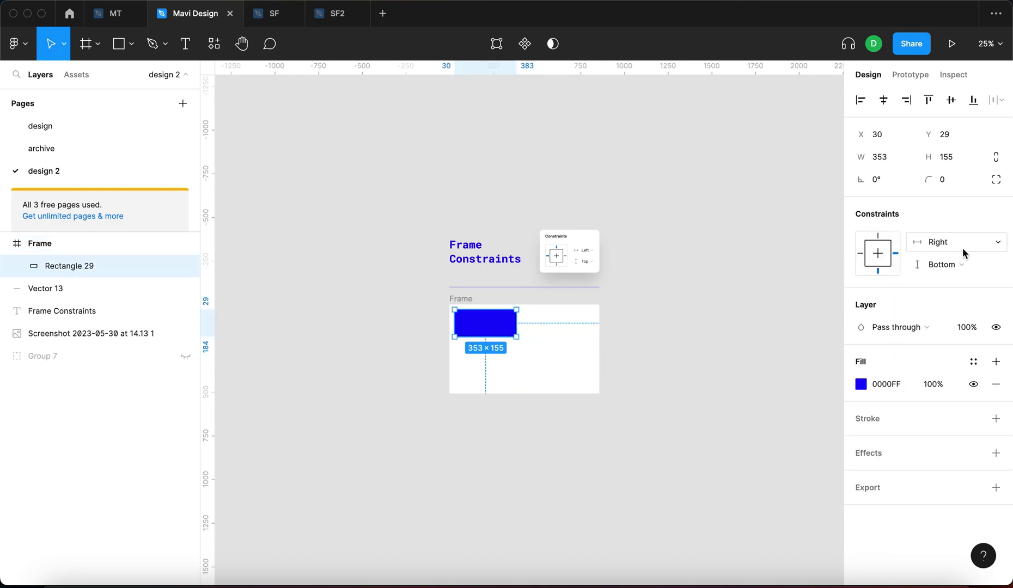
pyautogui.press('Escape')
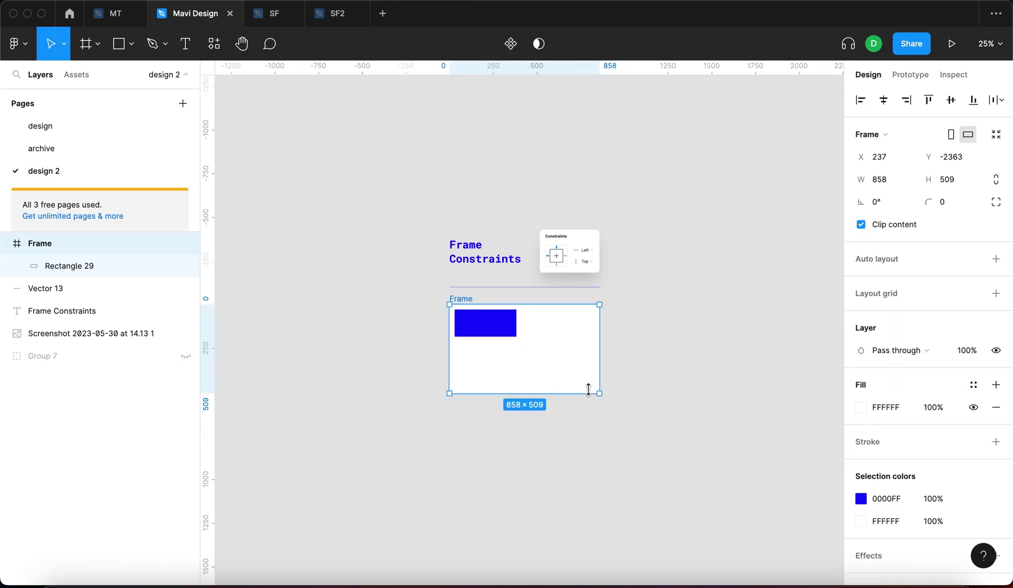
pyautogui.moveTo(599, 393); pyautogui.dragTo(739, 494)
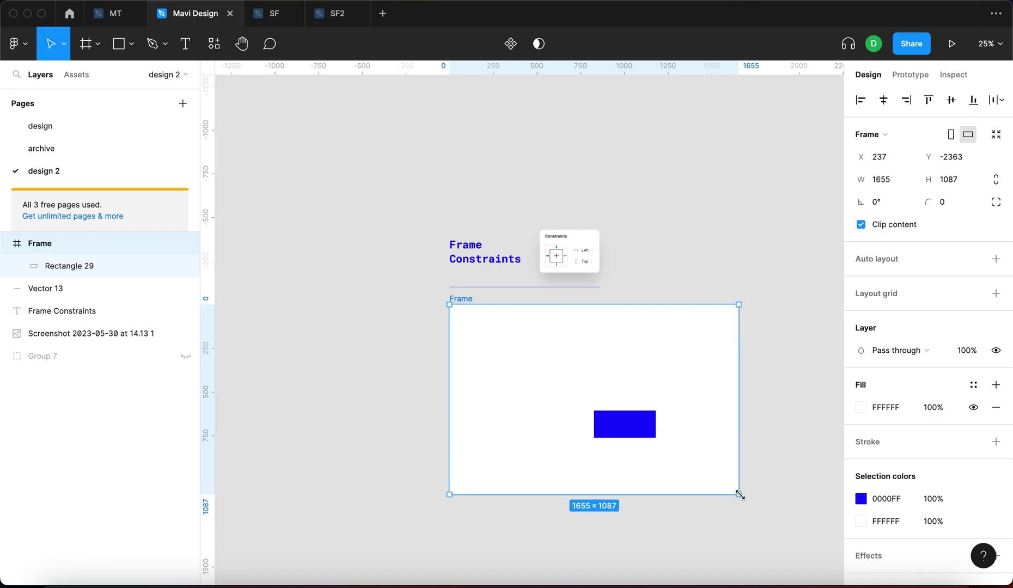
pyautogui.moveTo(739, 494); pyautogui.dragTo(769, 491)
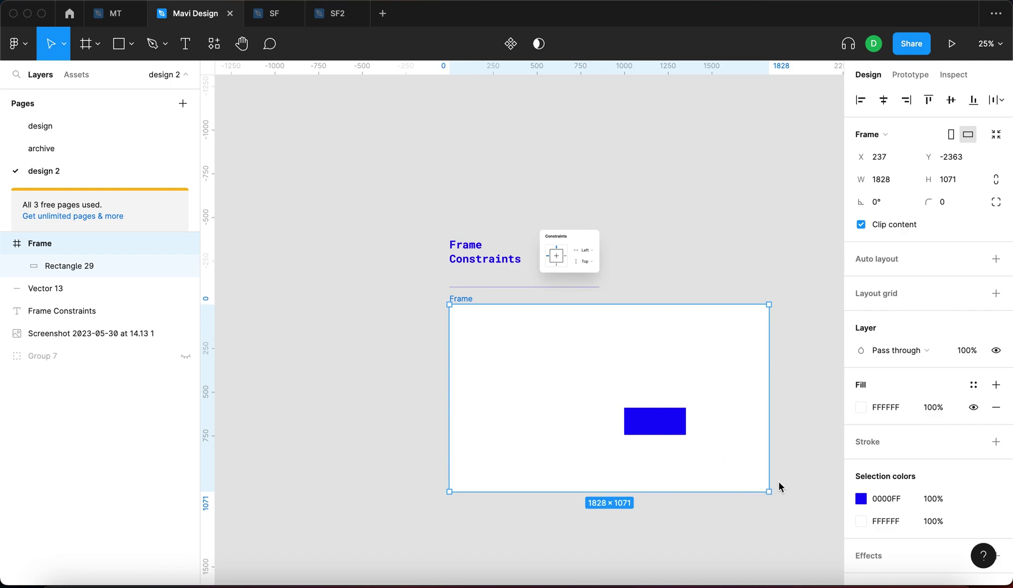
pyautogui.moveTo(768, 493); pyautogui.dragTo(599, 402)
pyautogui.click(697, 403)
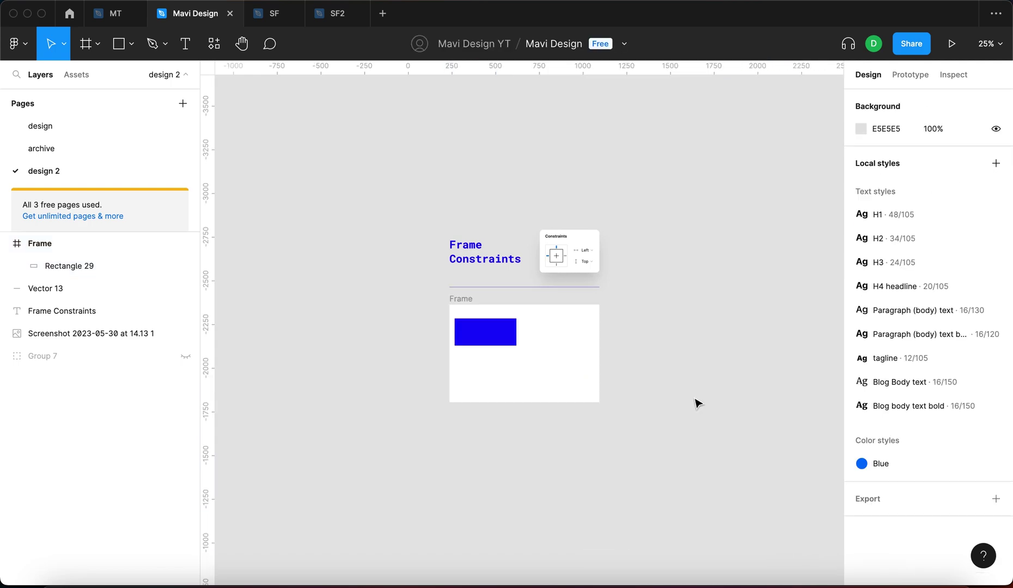
# Move the blue rectangle to the centre of the frame.
pyautogui.click(502, 339)
pyautogui.scroll(5, 500, 339)
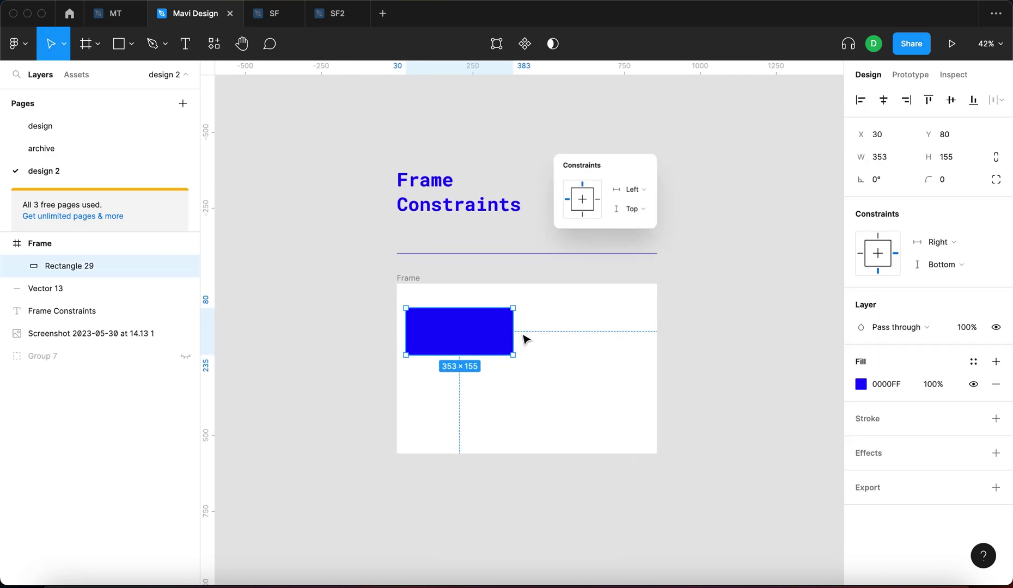
pyautogui.click(960, 241)
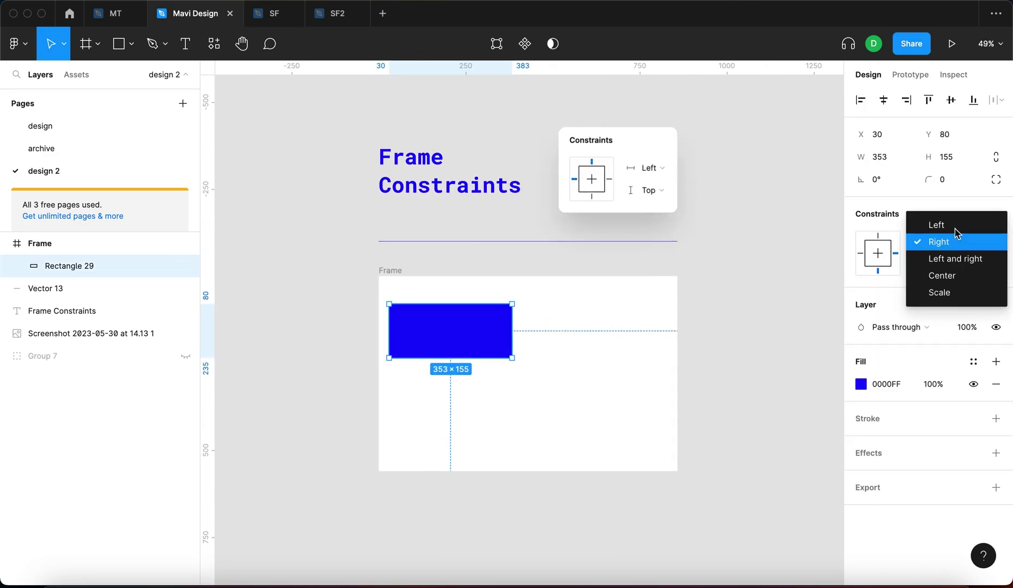
pyautogui.click(768, 308)
pyautogui.moveTo(487, 335); pyautogui.dragTo(488, 337)
pyautogui.moveTo(488, 337); pyautogui.dragTo(510, 343)
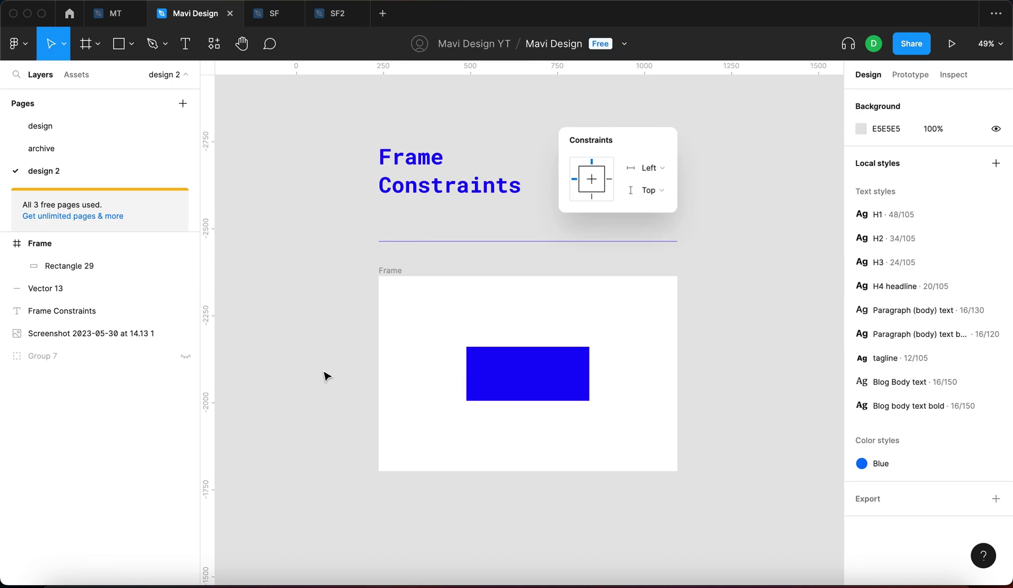
# Set the blue rectangle's horizontal and vertical constraints to Center.
pyautogui.click(503, 388)
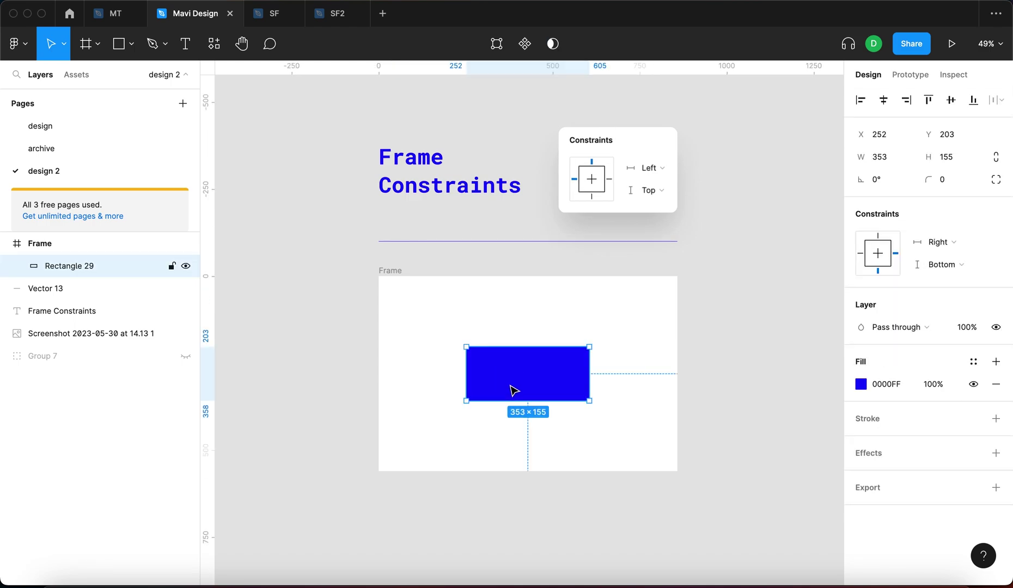
pyautogui.click(946, 243)
pyautogui.click(947, 275)
pyautogui.click(945, 265)
pyautogui.click(461, 297)
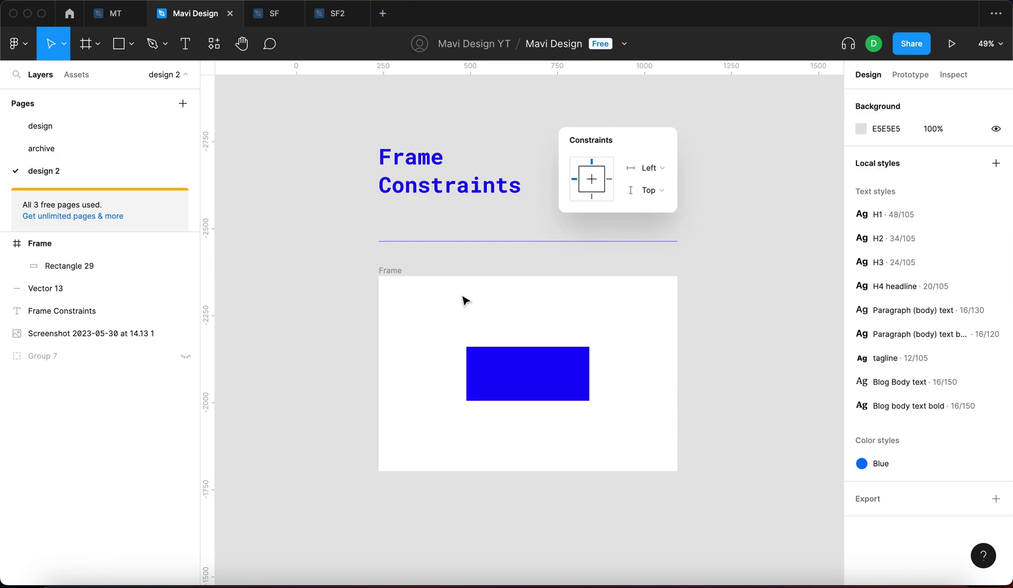
# Enlarge the frame from its lower-right corner to test the rectangle's Center constraints.
pyautogui.click(384, 272)
pyautogui.moveTo(677, 471); pyautogui.dragTo(757, 494)
pyautogui.click(605, 385)
pyautogui.click(718, 438)
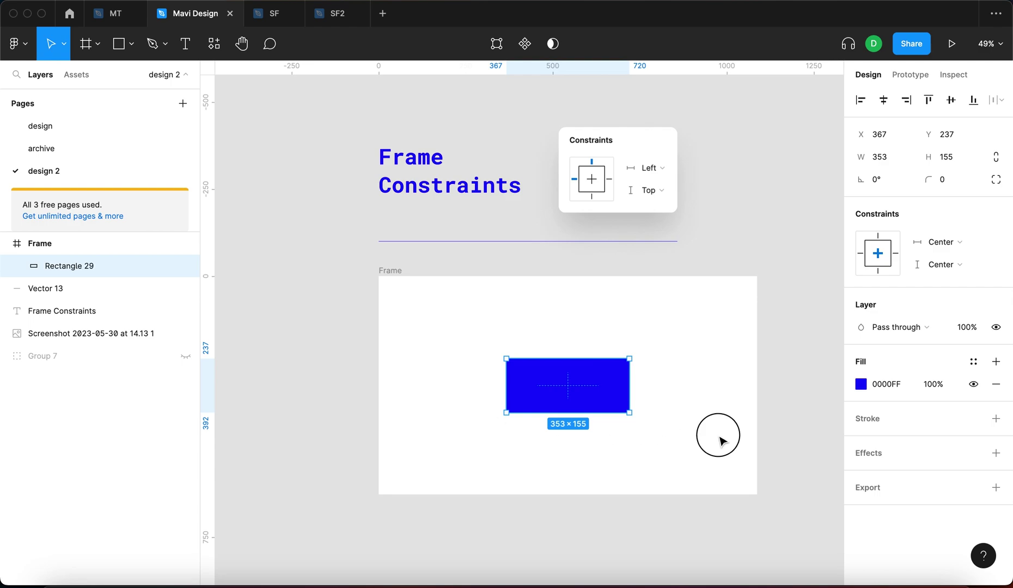
# Shrink the frame back to the heading line's width and adjust its height from the lower-right corner.
pyautogui.click(381, 272)
pyautogui.moveTo(756, 494); pyautogui.dragTo(677, 433)
pyautogui.click(573, 364)
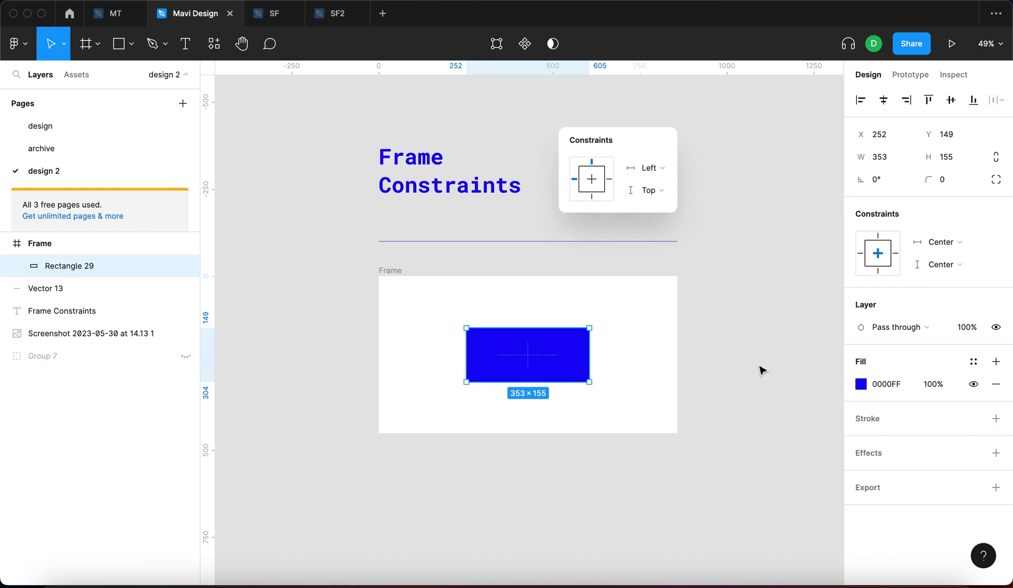
pyautogui.click(395, 271)
pyautogui.moveTo(677, 433)
pyautogui.mouseDown()
pyautogui.moveTo(684, 474)
pyautogui.moveTo(676, 443)
pyautogui.mouseUp()
# Set the blue rectangle's horizontal and vertical constraints to Scale.
pyautogui.click(549, 375)
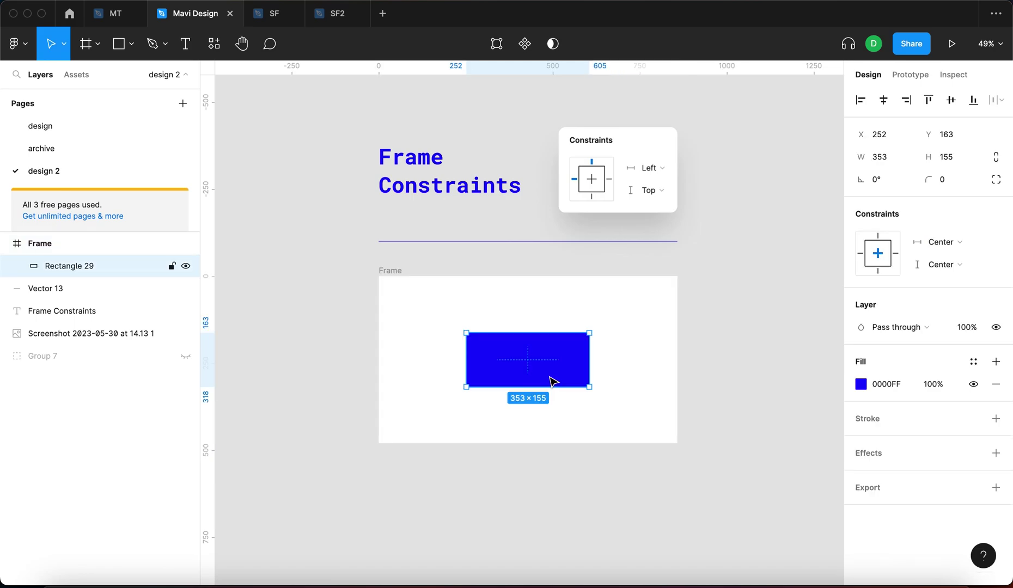
pyautogui.click(944, 242)
pyautogui.click(963, 259)
pyautogui.click(965, 264)
pyautogui.click(964, 284)
pyautogui.click(951, 249)
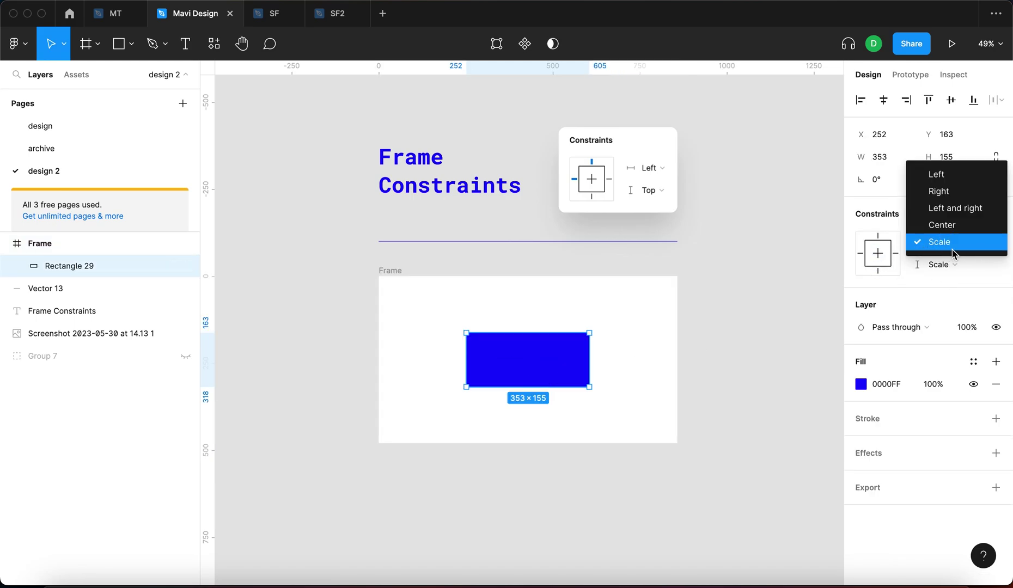
pyautogui.click(952, 252)
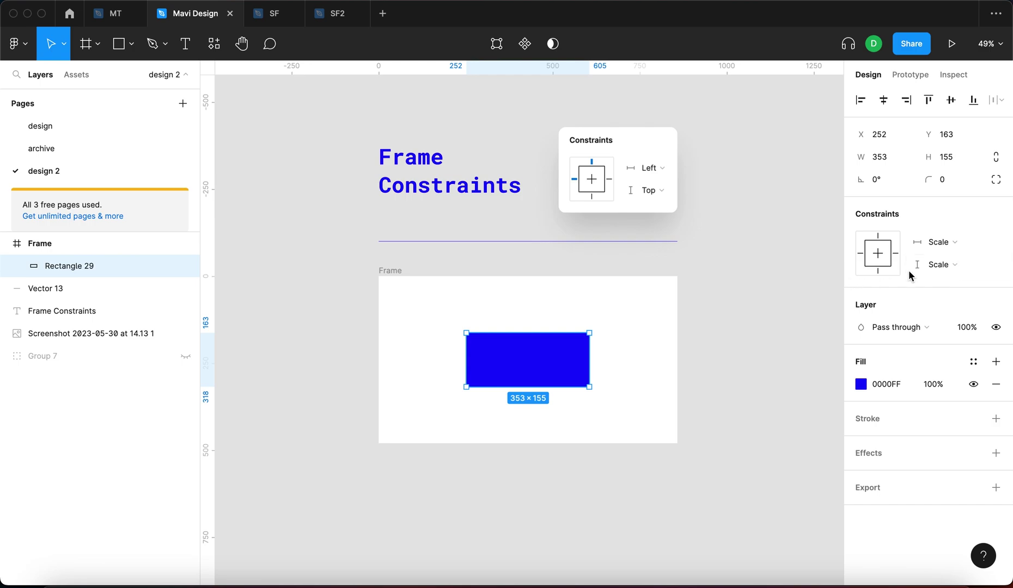
pyautogui.click(811, 287)
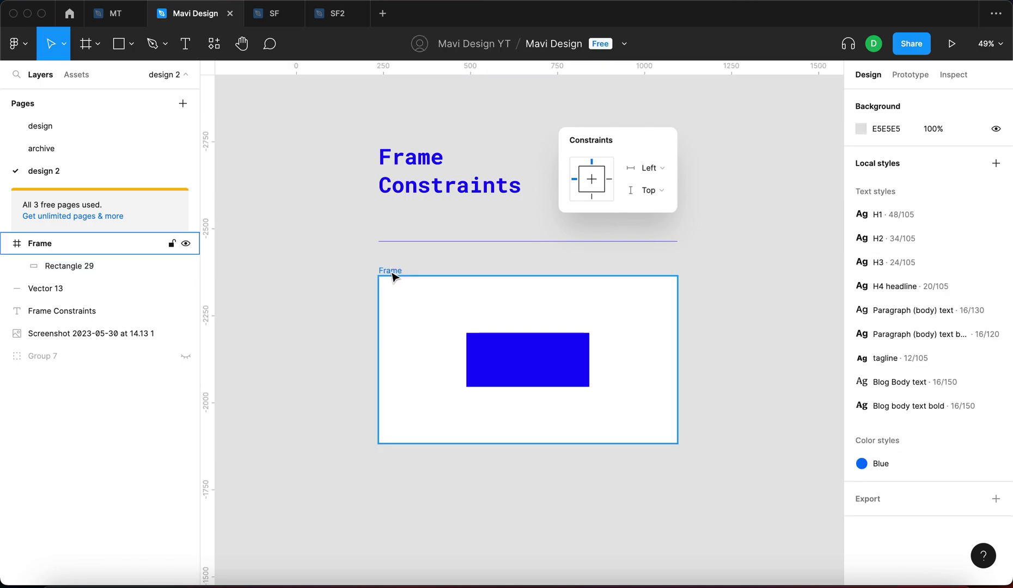
# Set the blue rectangle's vertical constraint to Top and its horizontal constraint to Center.
pyautogui.click(576, 357)
pyautogui.click(968, 272)
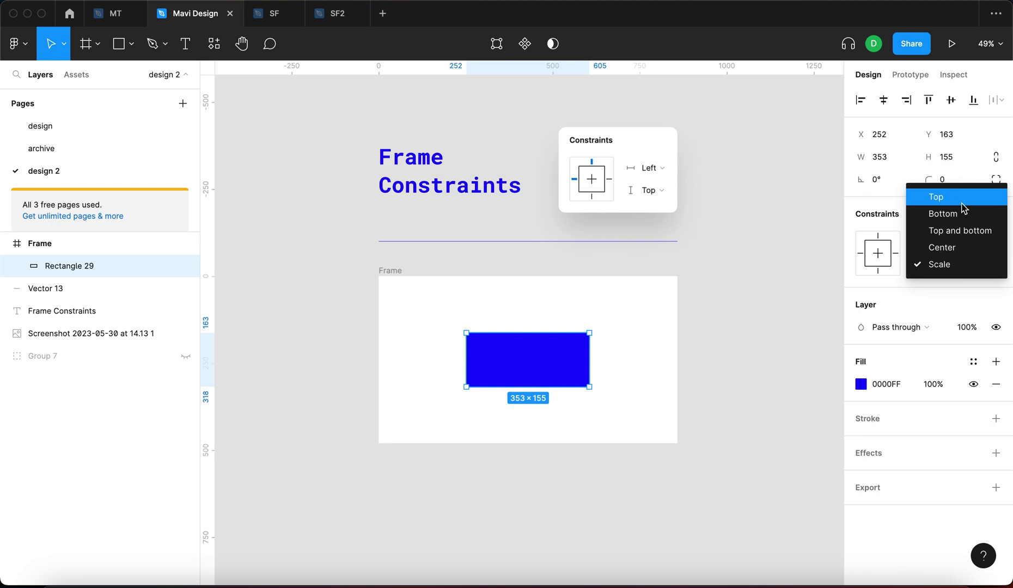
pyautogui.click(961, 205)
pyautogui.click(946, 241)
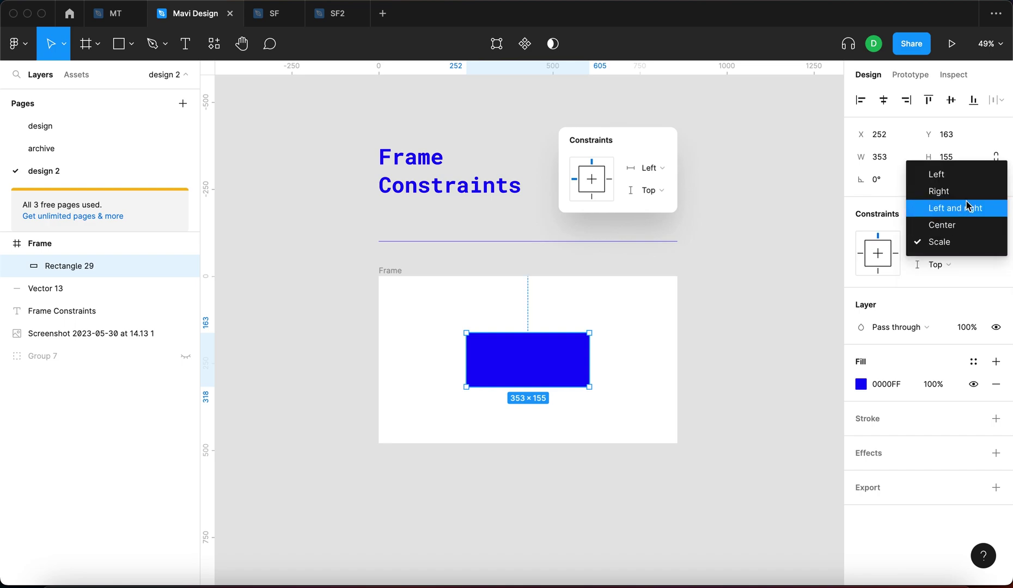
pyautogui.click(942, 224)
pyautogui.click(393, 271)
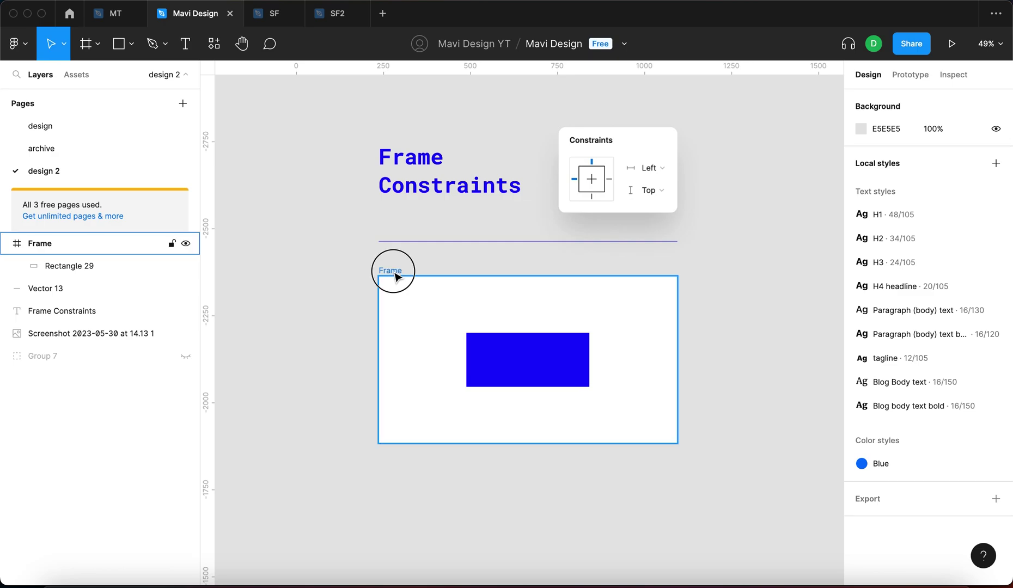
# Widen the frame to 1054 from its right edge to test the rectangle's horizontal Center constraint.
pyautogui.moveTo(688, 332); pyautogui.dragTo(745, 340)
pyautogui.click(562, 364)
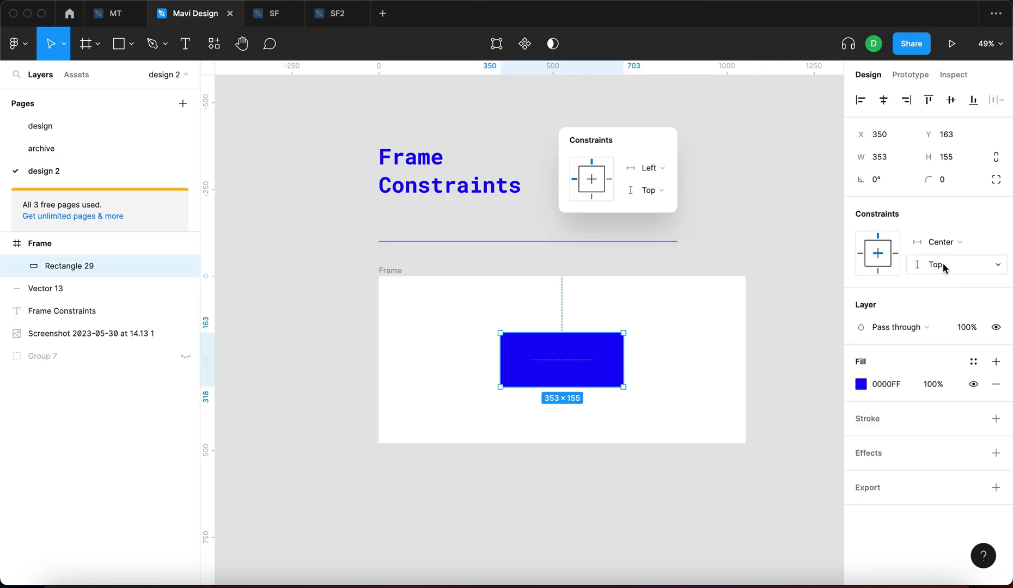
pyautogui.click(814, 283)
# Extend the frame's bottom edge and pull it back to a height of 572 to test the rectangle's Top constraint.
pyautogui.click(396, 270)
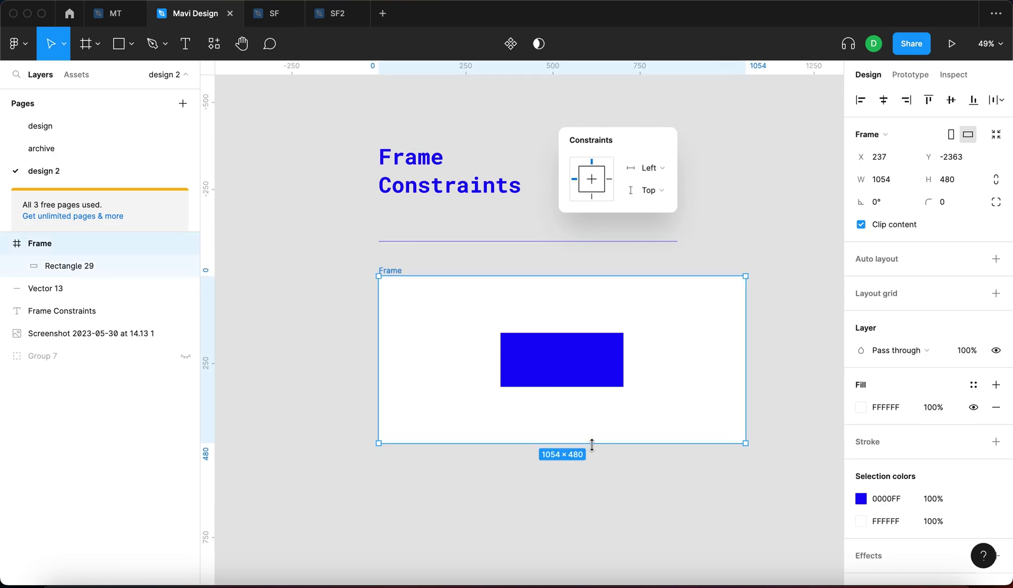
pyautogui.moveTo(590, 442); pyautogui.dragTo(599, 536)
pyautogui.click(603, 364)
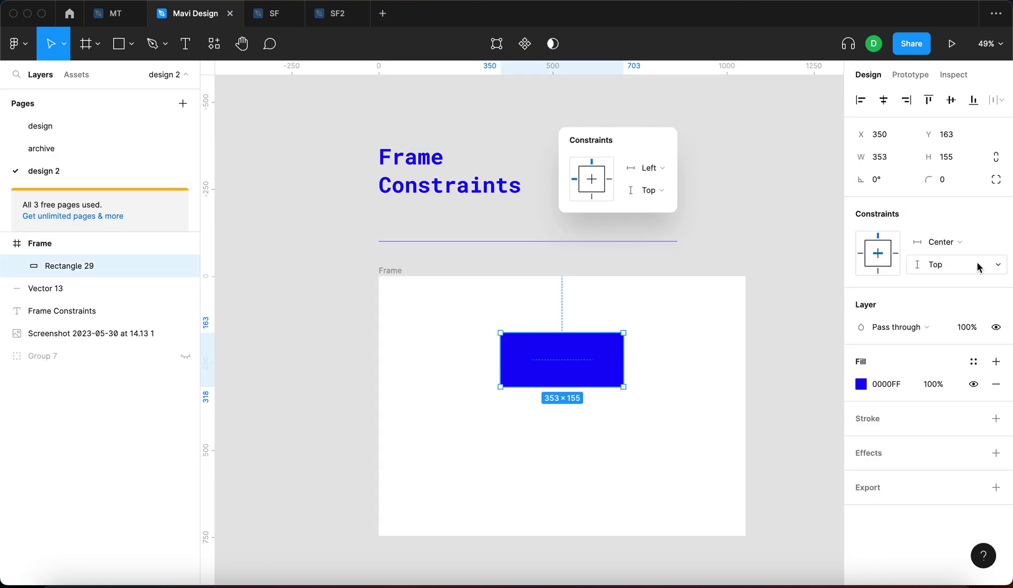
pyautogui.click(402, 285)
pyautogui.moveTo(669, 537); pyautogui.dragTo(665, 507)
pyautogui.click(562, 349)
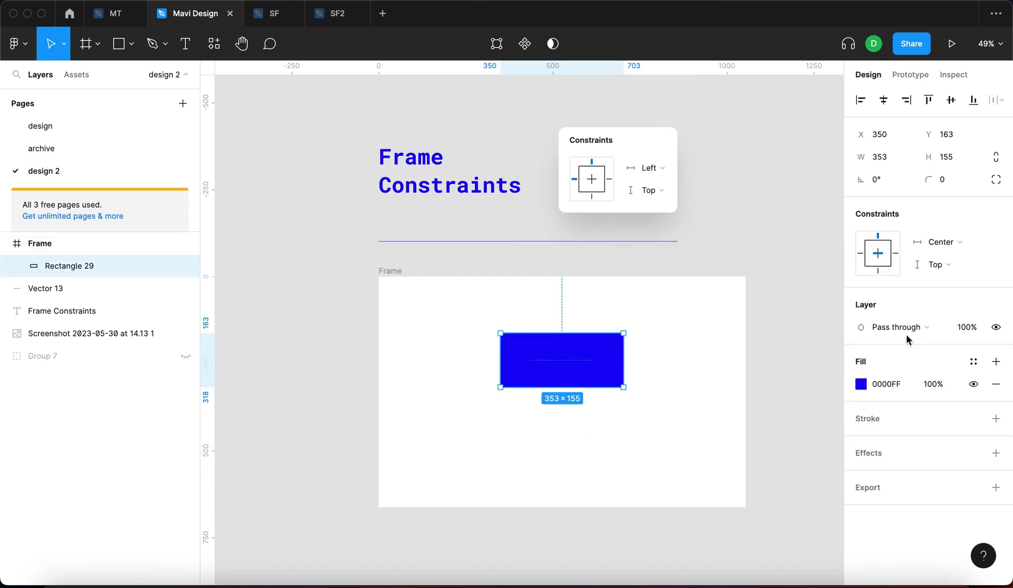
pyautogui.click(402, 274)
pyautogui.moveTo(599, 507); pyautogui.dragTo(599, 476)
# Set the blue rectangle's horizontal and vertical constraints to Scale.
pyautogui.click(593, 381)
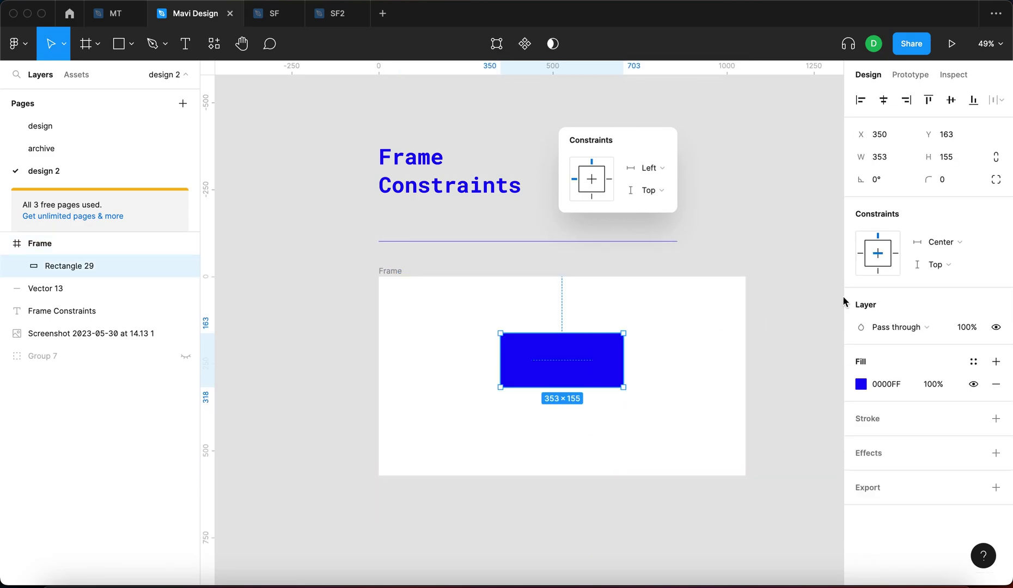
pyautogui.click(937, 241)
pyautogui.click(948, 261)
pyautogui.click(943, 274)
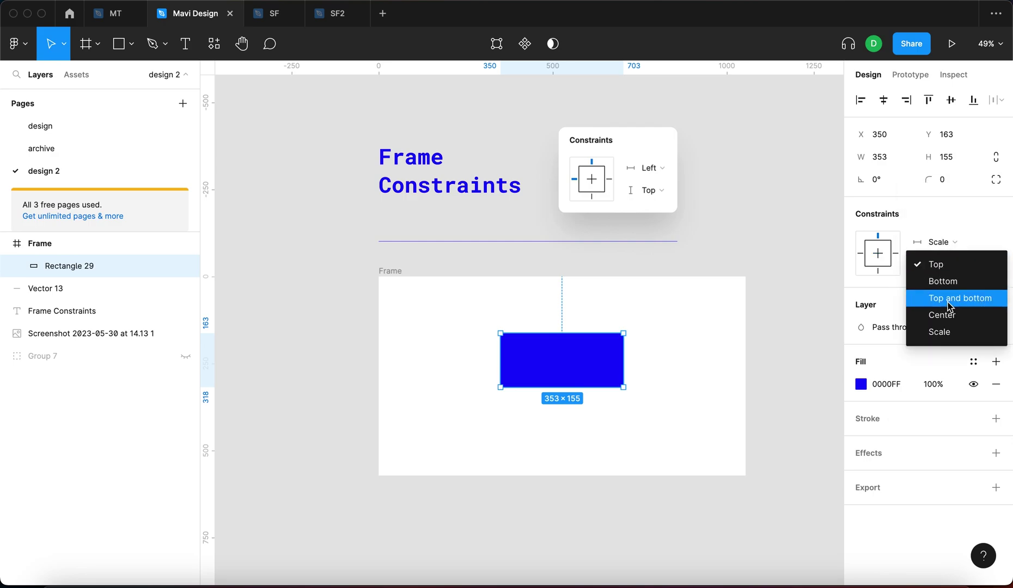
pyautogui.click(947, 333)
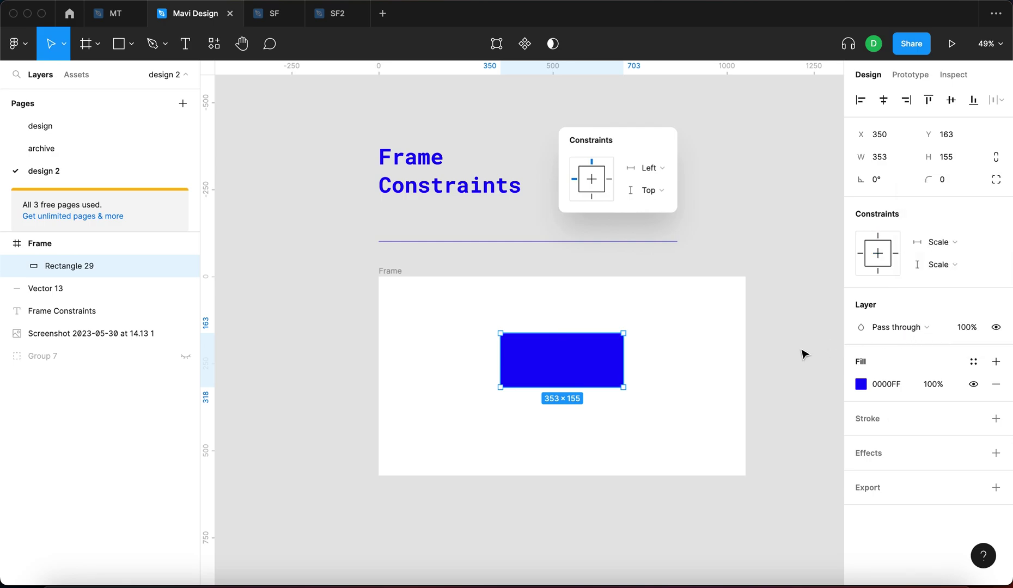
# Try widening the frame to 1208 to test the rectangle's horizontal Scale constraint, and undo the resize.
pyautogui.click(390, 270)
pyautogui.click(594, 354)
pyautogui.click(397, 271)
pyautogui.moveTo(744, 353); pyautogui.dragTo(799, 356)
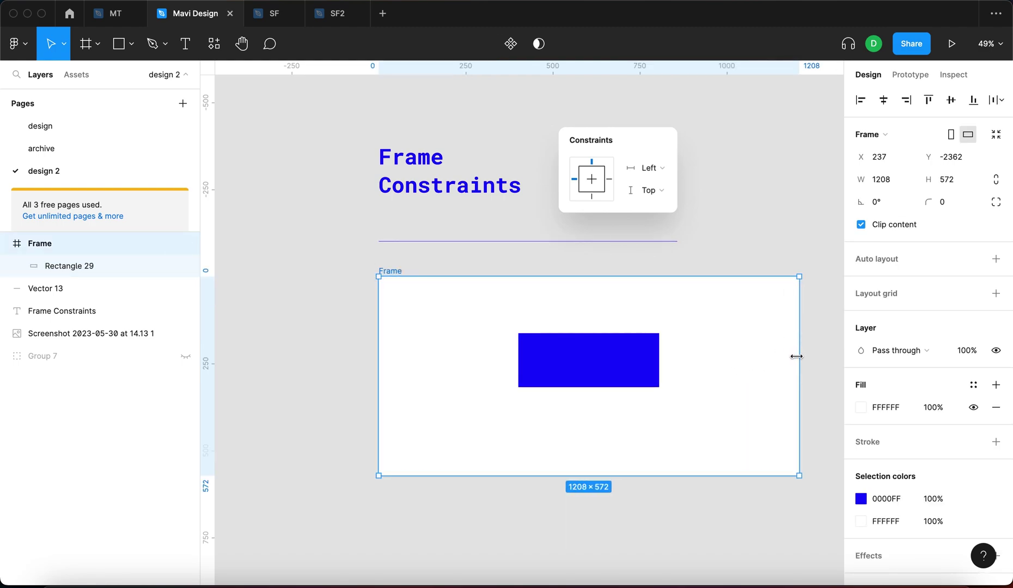
pyautogui.press('super+z')
# Enlarge the frame's width and height from its right and bottom edges to test the rectangle's Scale constraints.
pyautogui.scroll(-5, 755, 358)
pyautogui.hscroll(3, 746, 364)
pyautogui.click(527, 324)
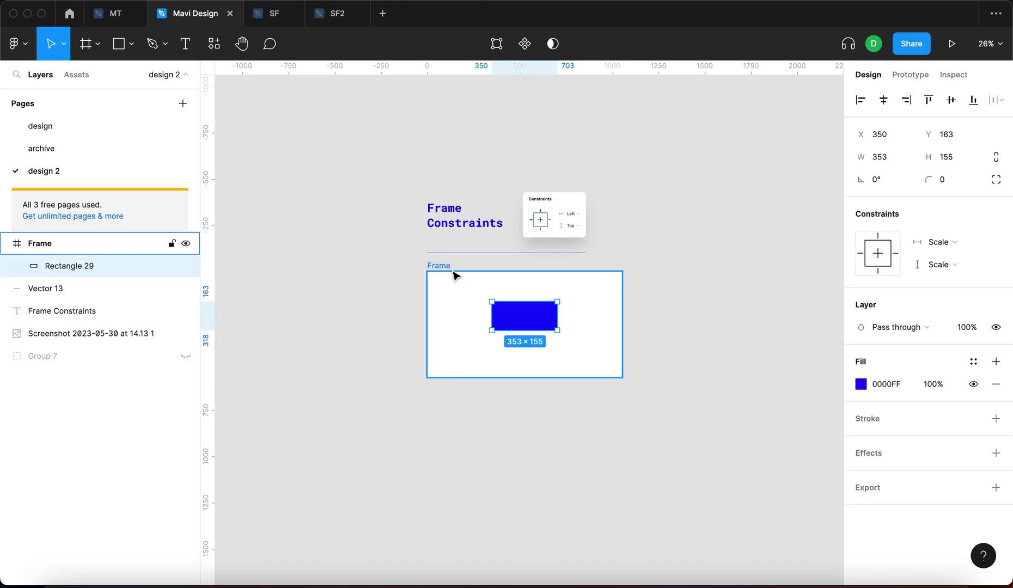
pyautogui.click(472, 272)
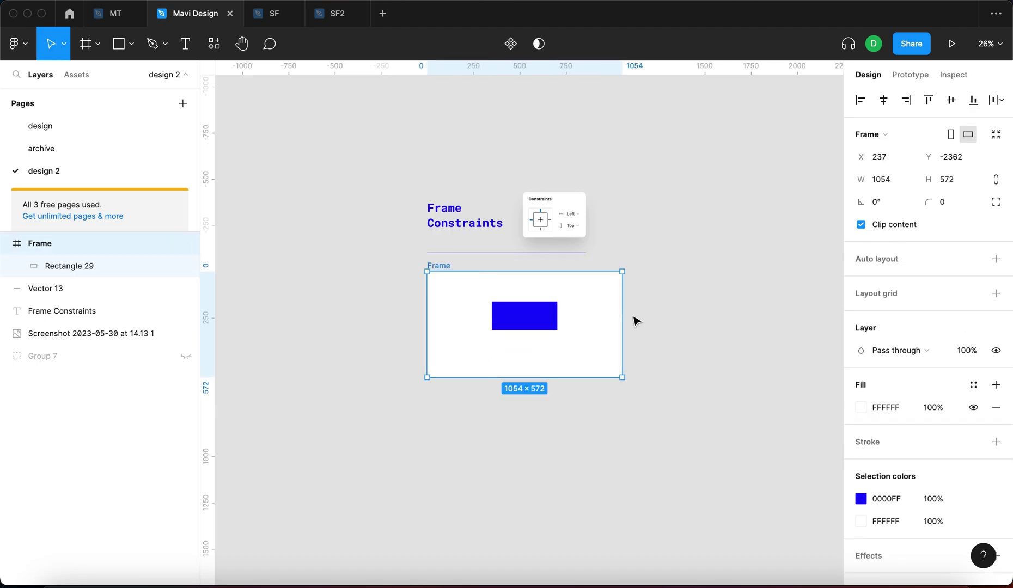
pyautogui.moveTo(621, 307); pyautogui.dragTo(674, 348)
pyautogui.click(551, 311)
pyautogui.click(447, 270)
pyautogui.moveTo(525, 377); pyautogui.dragTo(544, 389)
pyautogui.click(663, 467)
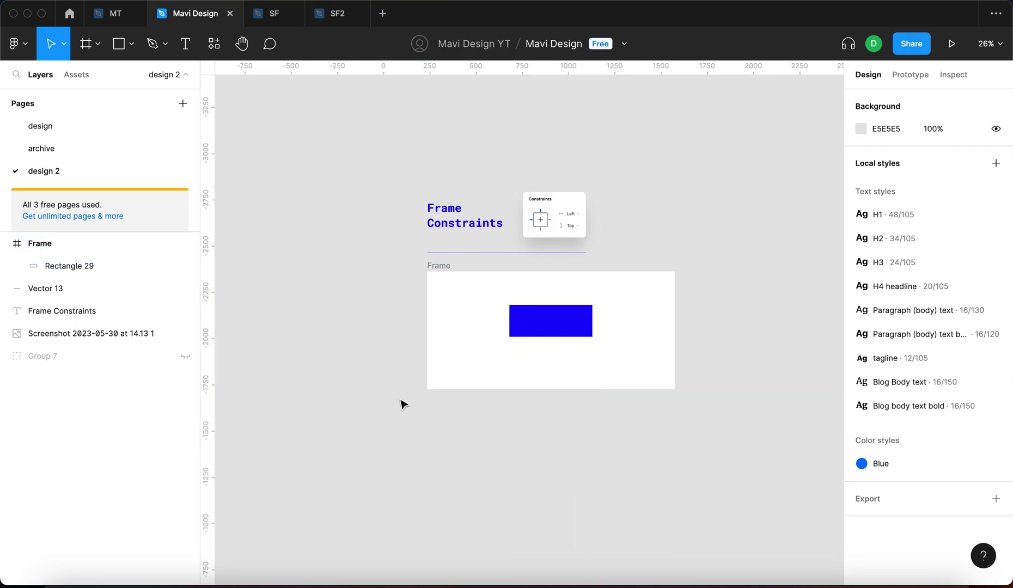
# Shrink the frame to 858 × 613 from its lower-right corner so it matches the heading line's width.
pyautogui.moveTo(384, 399); pyautogui.dragTo(414, 397)
pyautogui.click(555, 353)
pyautogui.moveTo(702, 390); pyautogui.dragTo(617, 385)
pyautogui.click(614, 483)
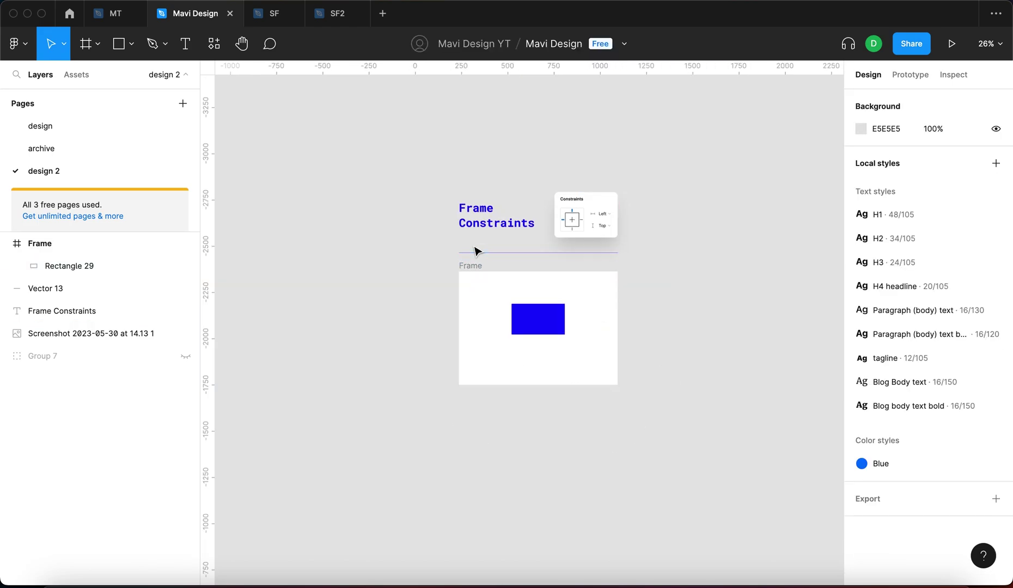
# Move the blue rectangle toward the frame's upper-left corner, to X 74, Y 61.
pyautogui.scroll(5, 537, 298)
pyautogui.hscroll(2, 609, 344)
pyautogui.scroll(-1, 608, 344)
pyautogui.click(308, 195)
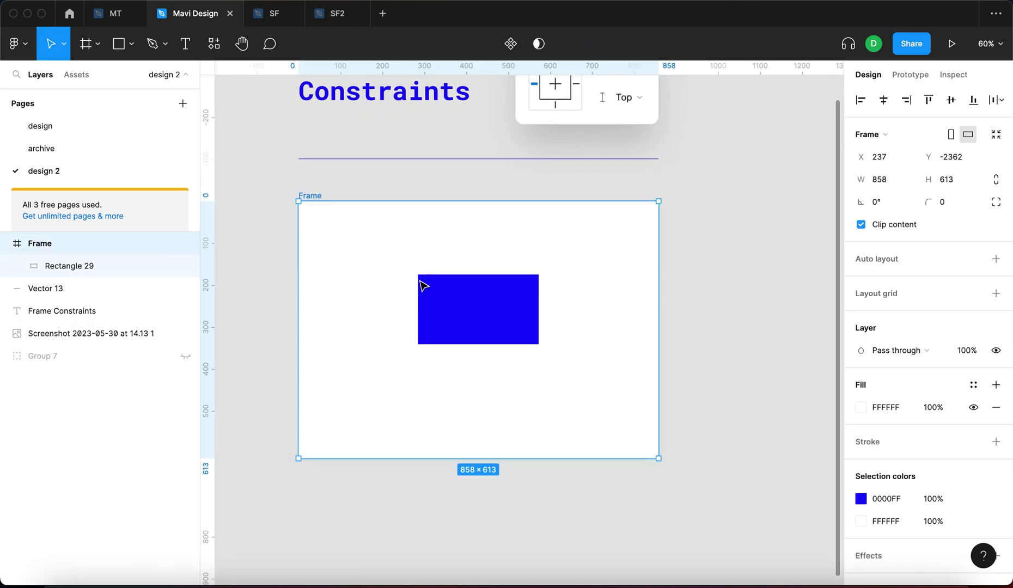
pyautogui.click(506, 325)
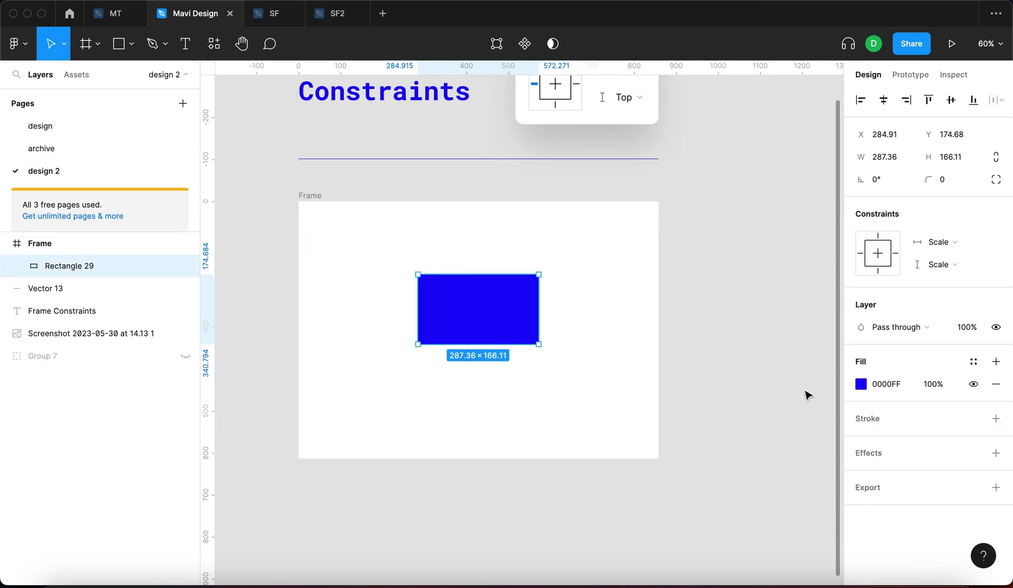
pyautogui.moveTo(466, 276); pyautogui.dragTo(411, 242)
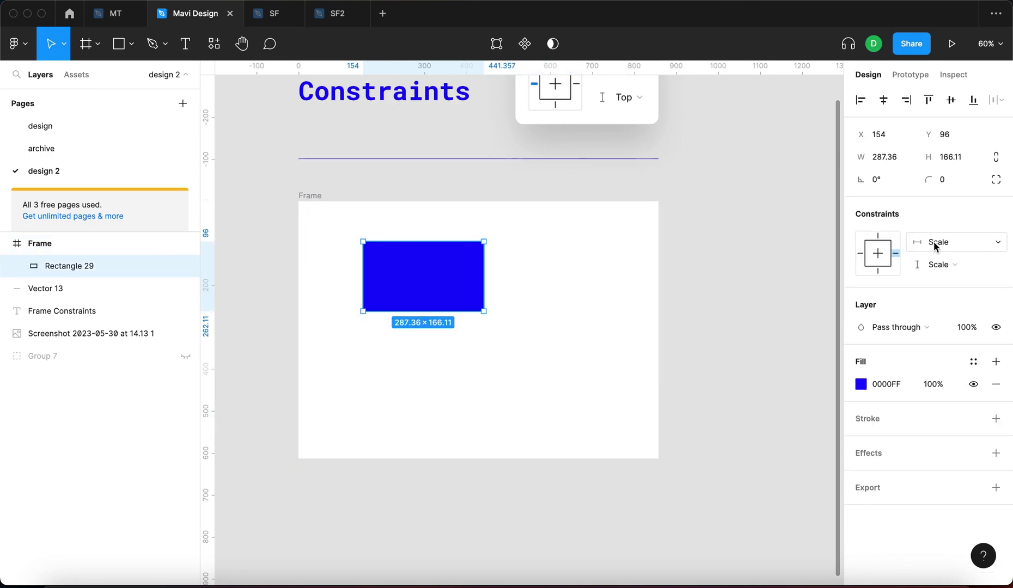
pyautogui.click(935, 240)
pyautogui.click(939, 242)
pyautogui.click(958, 265)
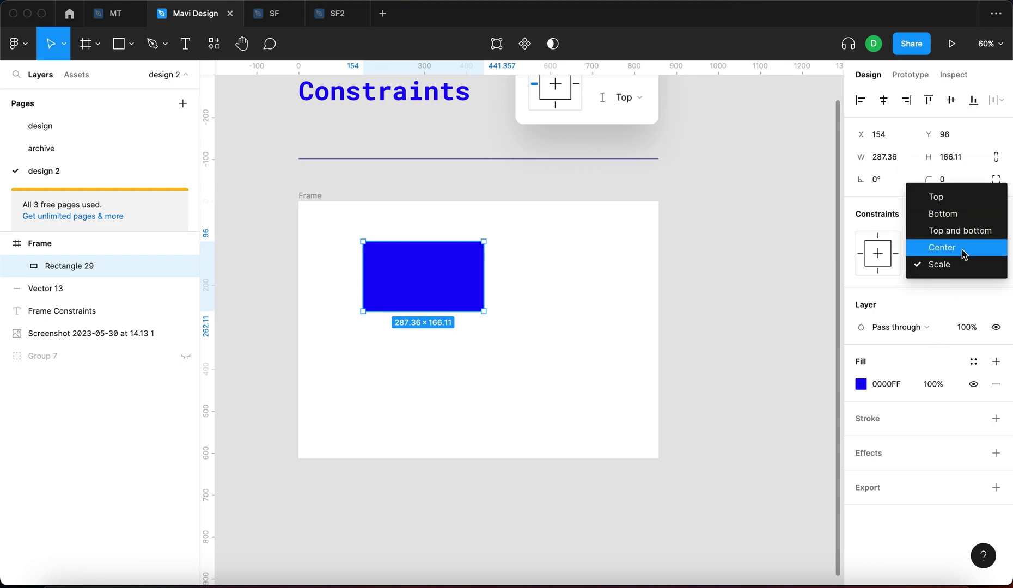
pyautogui.click(443, 262)
pyautogui.moveTo(442, 282); pyautogui.dragTo(408, 268)
# Stretch the blue rectangle to 738 × 166 and place it 60 from the frame's left, right and top edges.
pyautogui.click(941, 243)
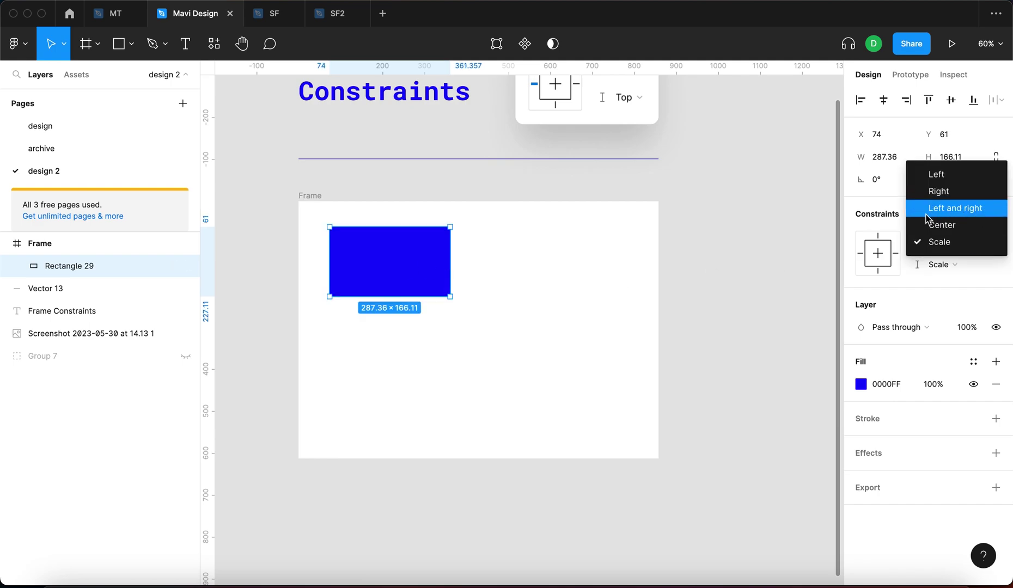
pyautogui.click(945, 266)
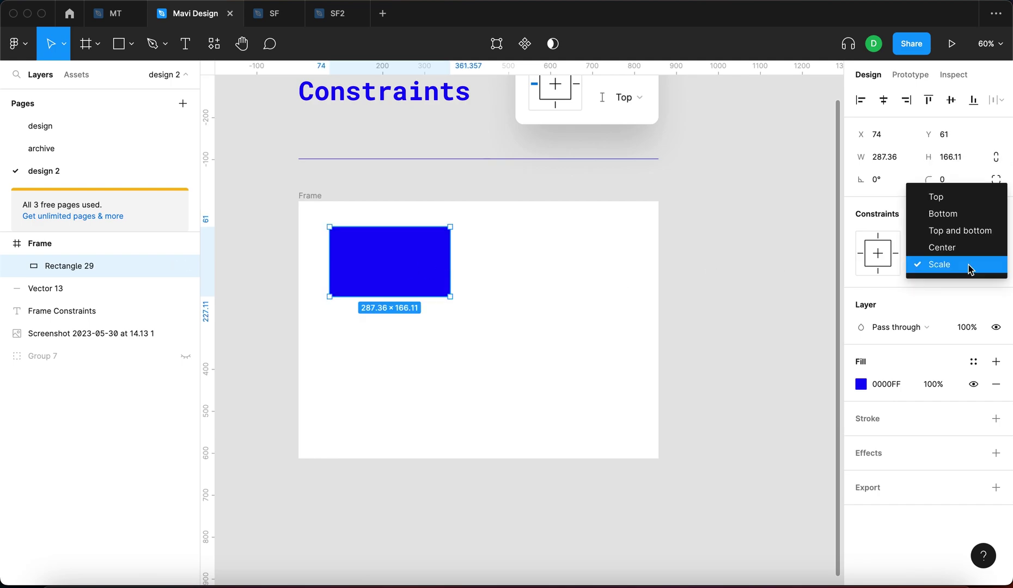
pyautogui.press('Escape')
pyautogui.moveTo(398, 272); pyautogui.dragTo(369, 249)
pyautogui.moveTo(444, 255); pyautogui.dragTo(625, 290)
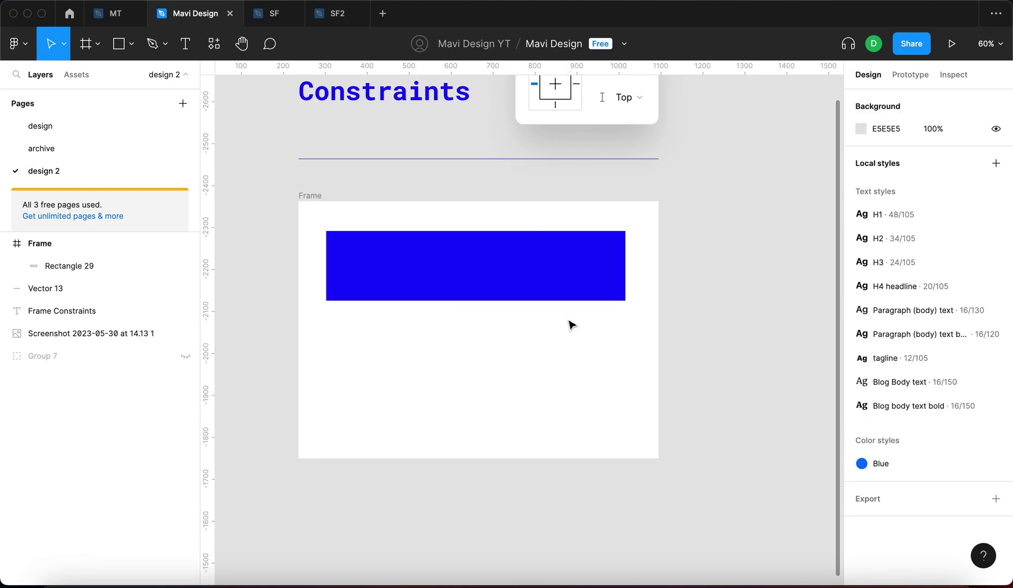
pyautogui.click(534, 298)
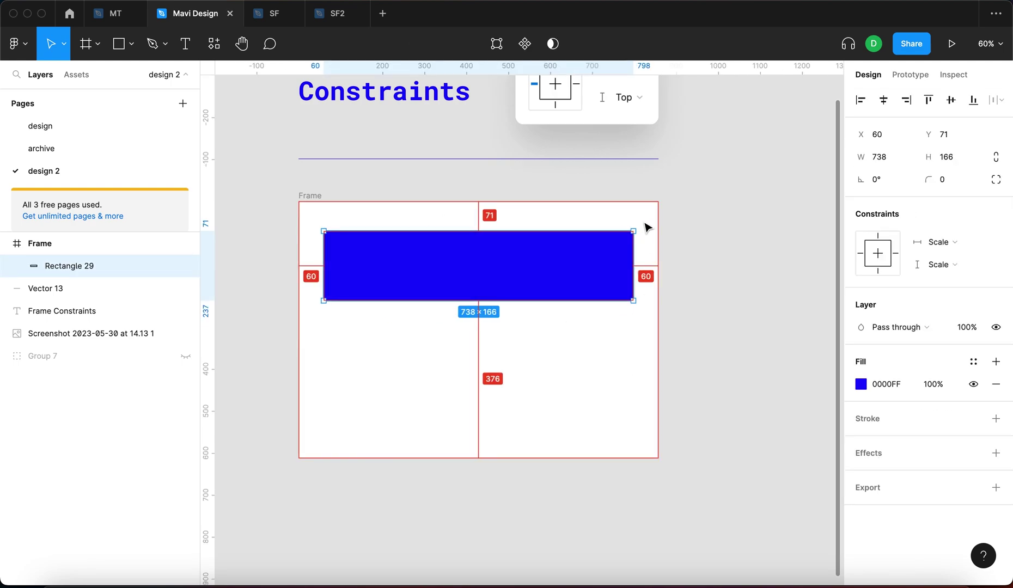
pyautogui.press('Up')
pyautogui.hotkey('shift', 'Up')
pyautogui.press('alt')
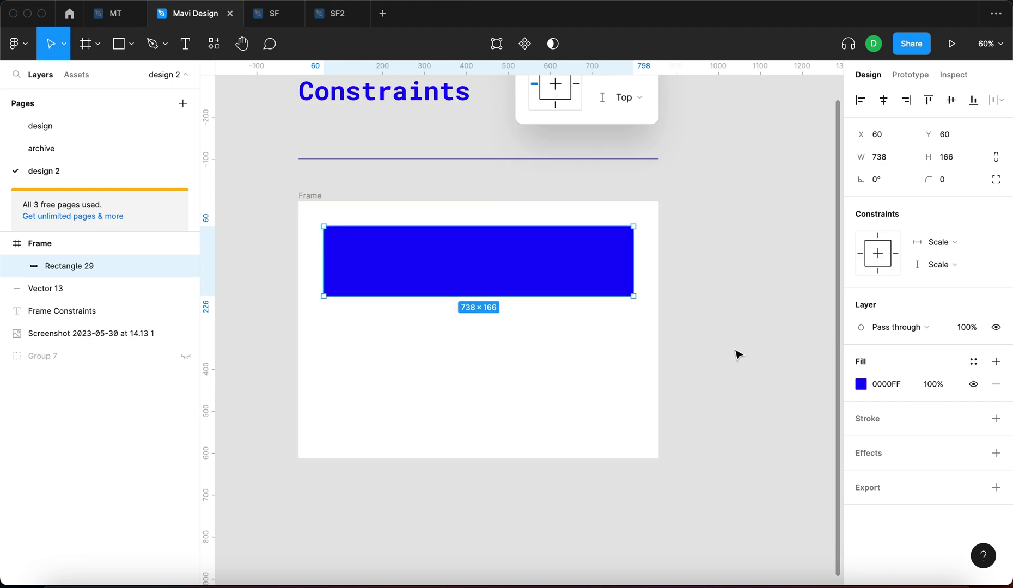
# Duplicate the blue rectangle directly below the original, at X 60, Y 306.
pyautogui.click(509, 217)
pyautogui.click(625, 261)
pyautogui.moveTo(549, 260); pyautogui.dragTo(569, 353)
pyautogui.click(818, 354)
# Set the lower rectangle's vertical constraint to Top.
pyautogui.click(629, 353)
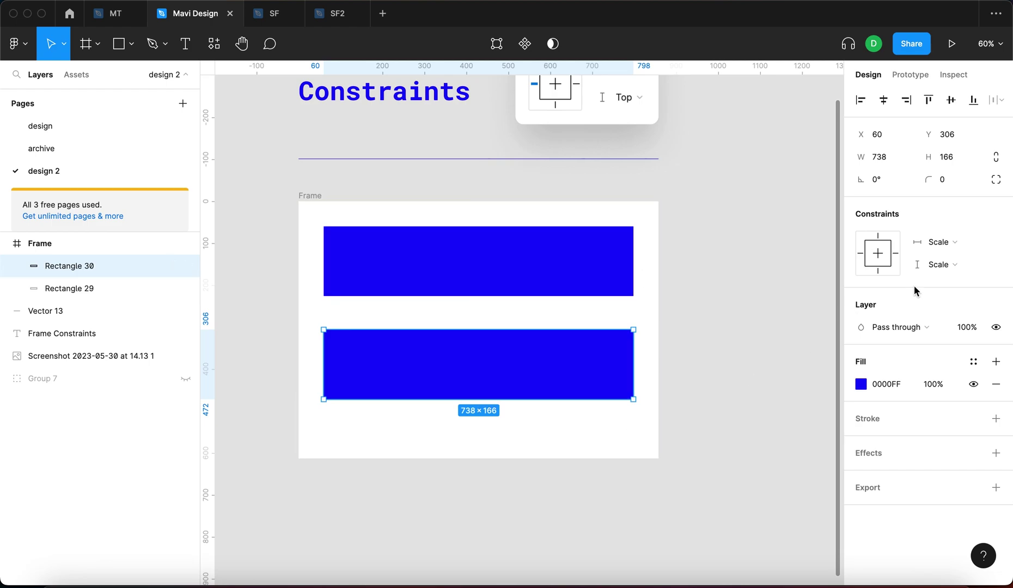
pyautogui.click(952, 265)
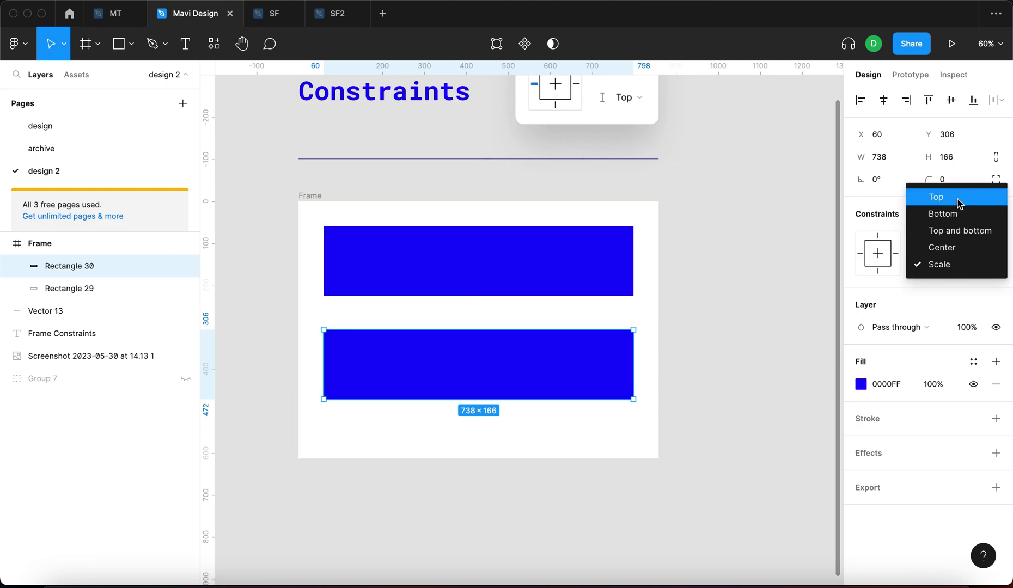
pyautogui.click(934, 196)
# Set the upper rectangle's horizontal constraint to Left and right and its vertical constraint to Top.
pyautogui.click(506, 260)
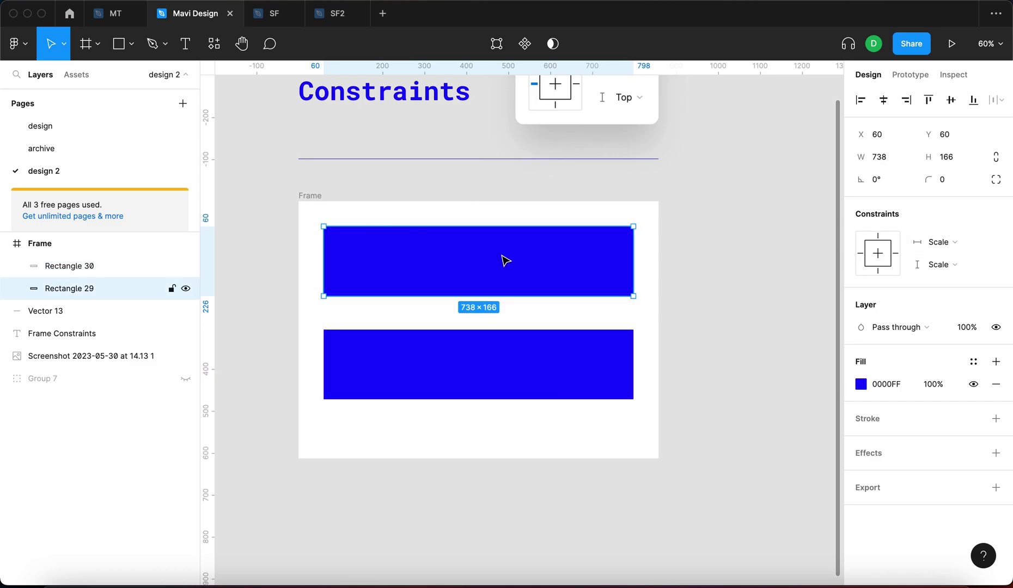
pyautogui.click(924, 265)
pyautogui.click(917, 265)
pyautogui.click(937, 242)
pyautogui.click(950, 206)
pyautogui.click(952, 265)
pyautogui.click(935, 197)
# Compare the constraint settings of the upper and lower rectangles.
pyautogui.click(714, 330)
pyautogui.click(346, 268)
pyautogui.click(390, 346)
pyautogui.click(451, 263)
pyautogui.click(572, 359)
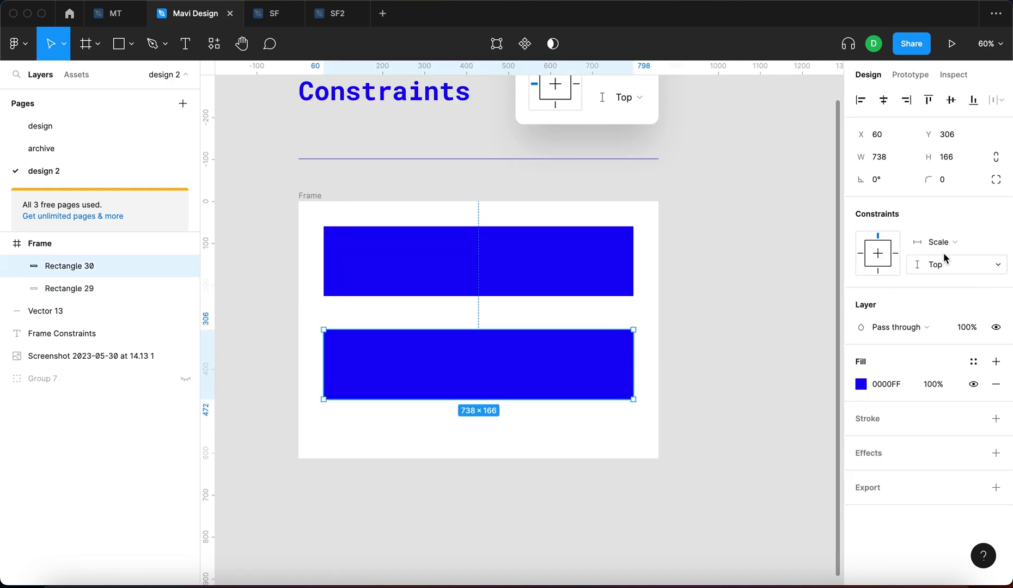
pyautogui.click(699, 314)
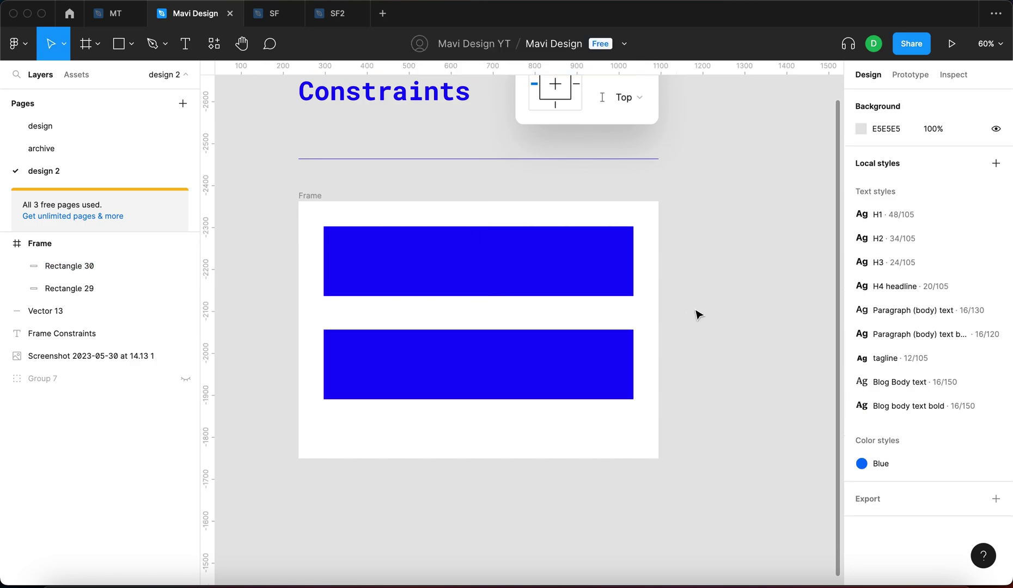
# Widen the frame to 2302 from its right edge to test both rectangles' horizontal constraints.
pyautogui.click(332, 215)
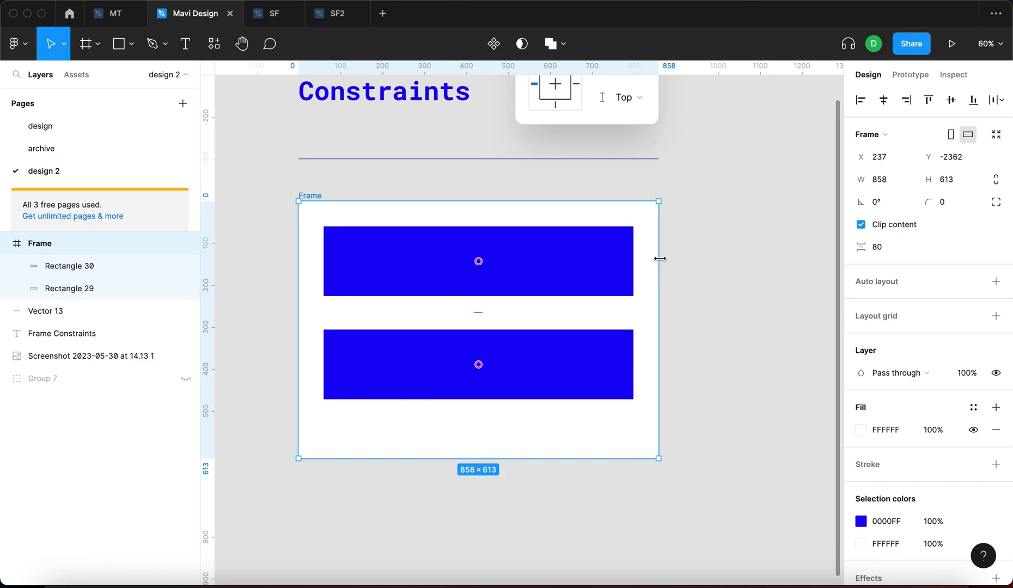
pyautogui.scroll(-5, 661, 267)
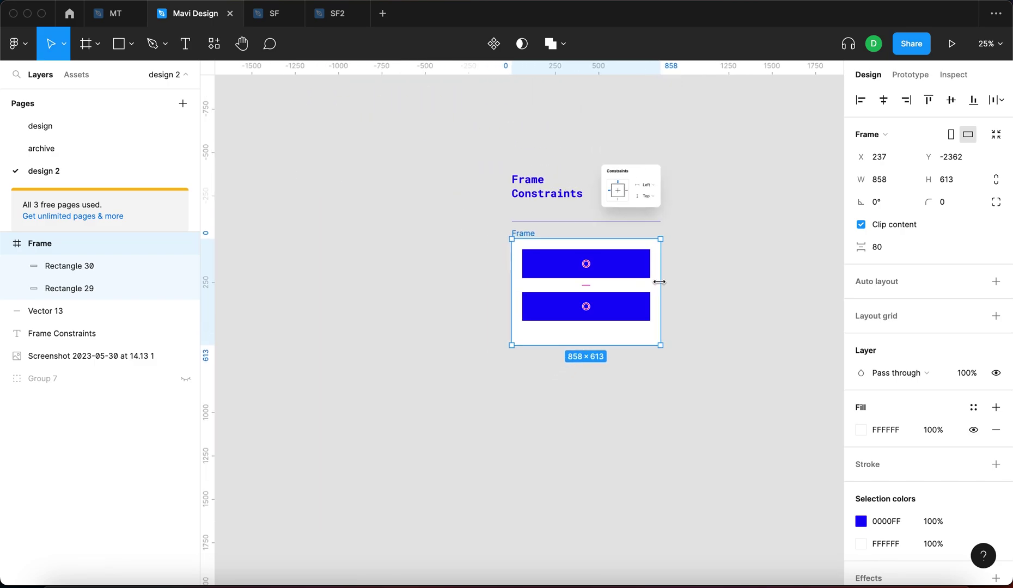
pyautogui.moveTo(660, 281); pyautogui.dragTo(714, 299)
# Examine each rectangle's distances to the frame edges and its constraints to compare Left and right with Scale.
pyautogui.click(657, 272)
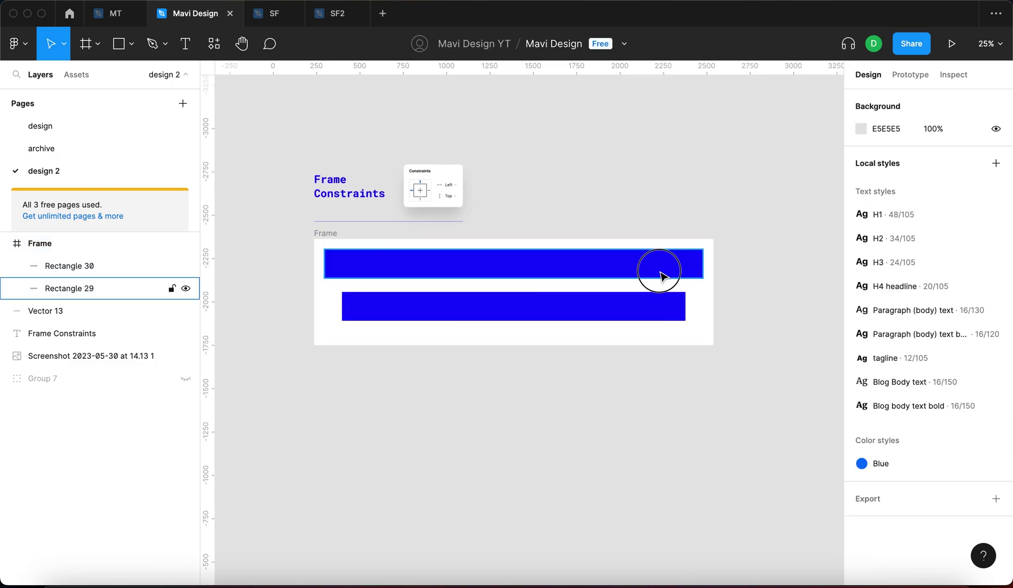
pyautogui.press('alt')
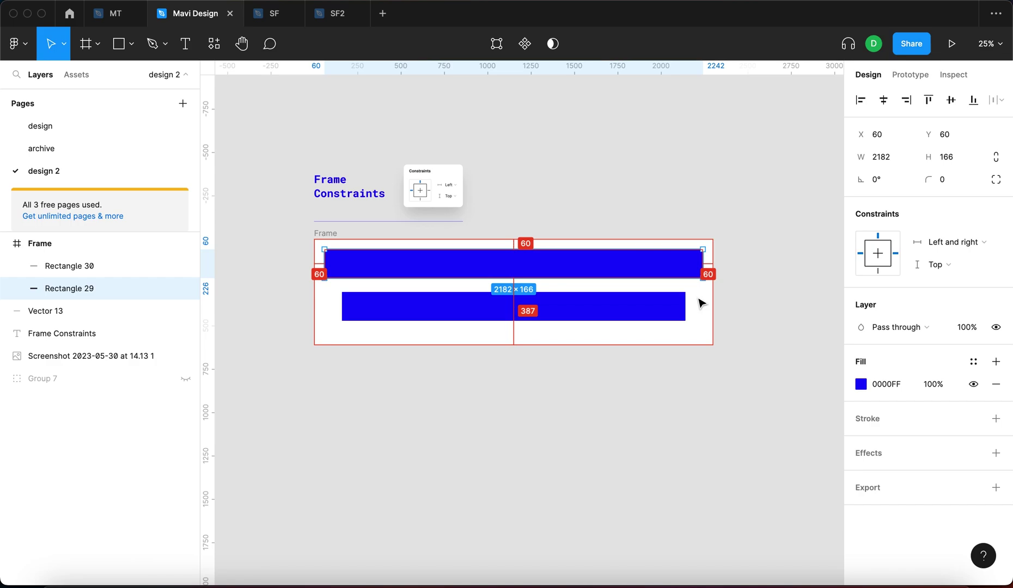
pyautogui.click(628, 315)
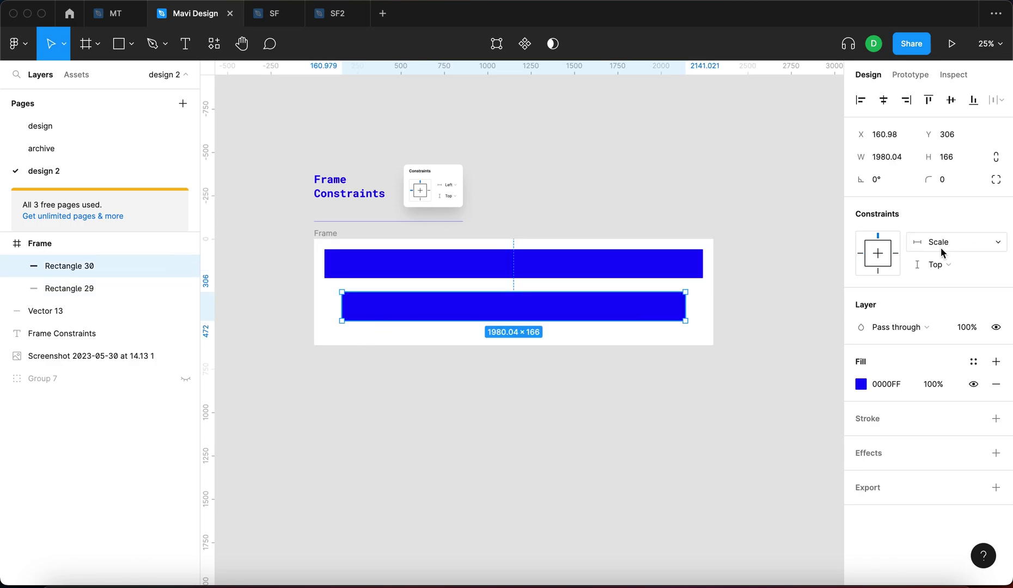
pyautogui.press('alt')
pyautogui.press('Tab')
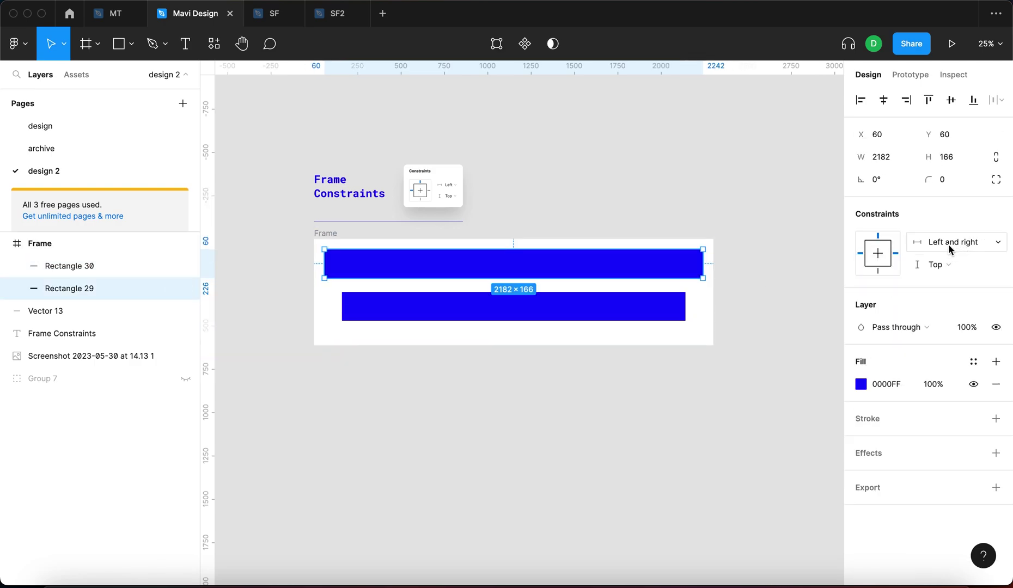
pyautogui.click(609, 334)
pyautogui.press('super+z')
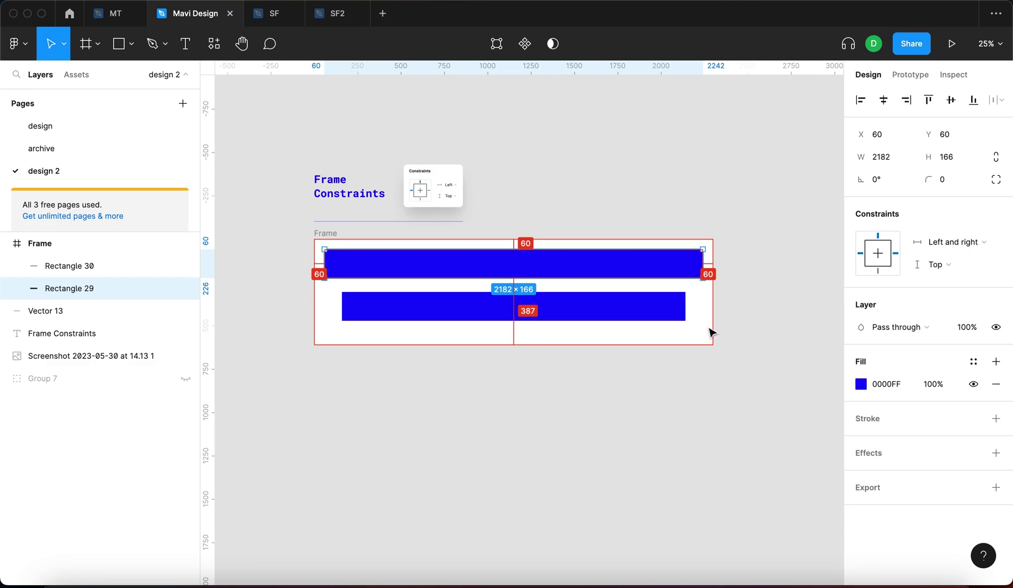
pyautogui.press('Escape')
pyautogui.click(334, 234)
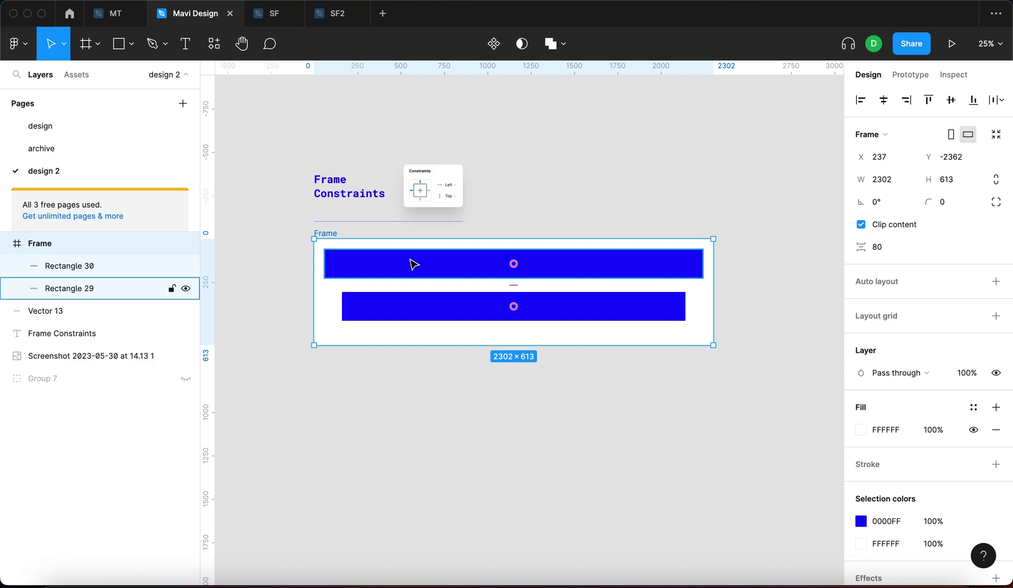
pyautogui.scroll(5, 715, 306)
pyautogui.click(662, 245)
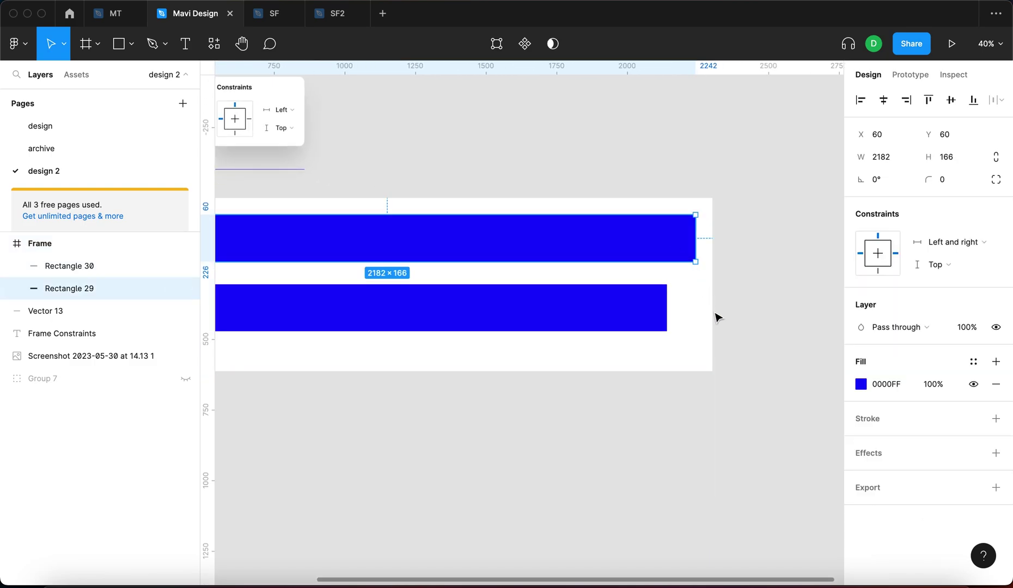
# Review the upper rectangle's frame margins and Left and right constraint against the lower rectangle's Scale constraint.
pyautogui.scroll(-5, 708, 321)
pyautogui.scroll(3, 759, 338)
pyautogui.click(747, 367)
pyautogui.click(479, 275)
pyautogui.press('alt')
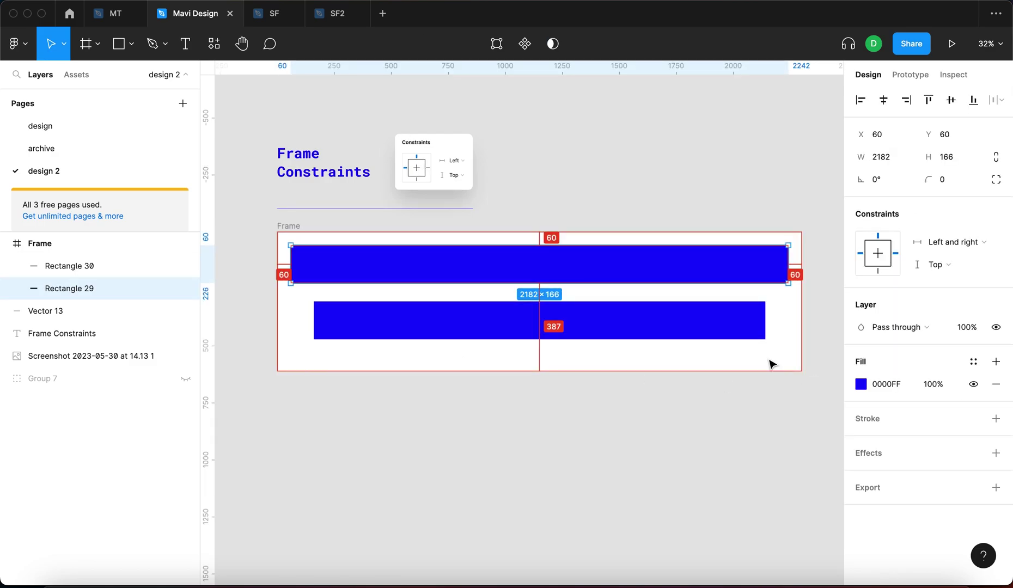
pyautogui.click(952, 242)
pyautogui.click(755, 193)
pyautogui.click(358, 187)
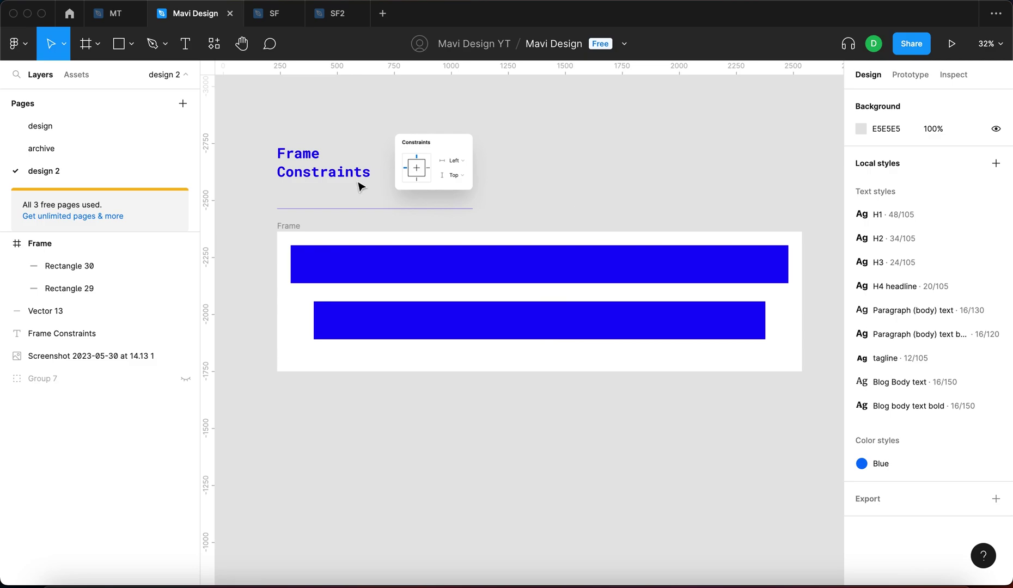
pyautogui.click(286, 224)
pyautogui.click(302, 264)
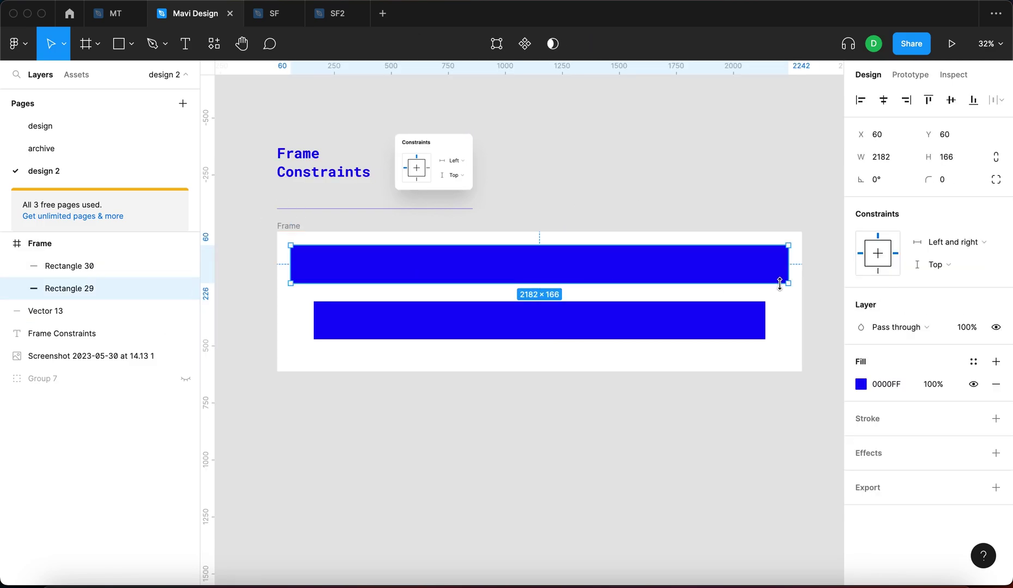
pyautogui.click(814, 256)
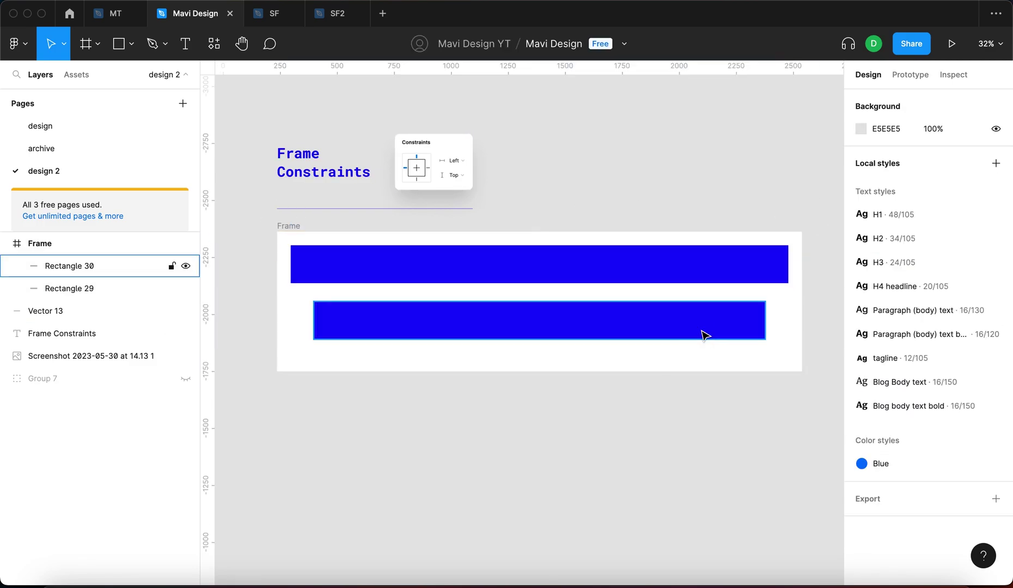
pyautogui.click(702, 333)
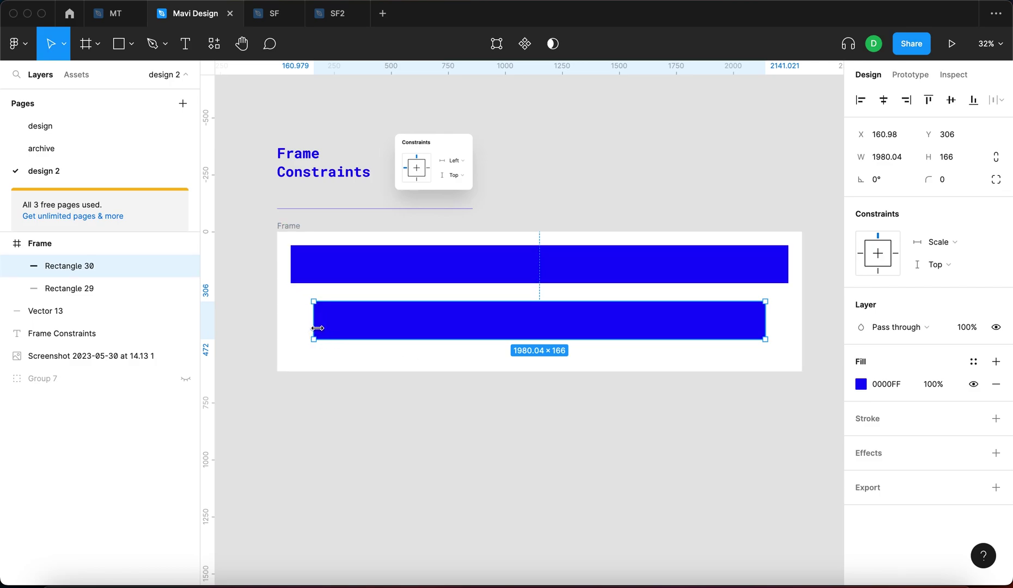
# Narrow the frame to 932 from its right edge, and resize it again to test both rectangles' horizontal constraints.
pyautogui.moveTo(802, 305); pyautogui.dragTo(488, 310)
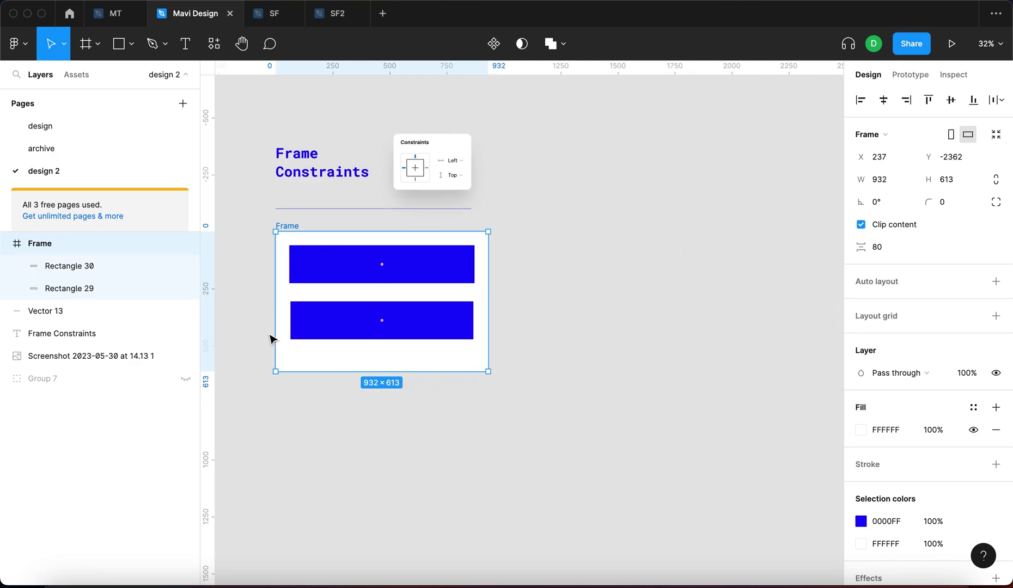
pyautogui.moveTo(486, 319); pyautogui.dragTo(631, 344)
pyautogui.hscroll(-4, 633, 344)
pyautogui.moveTo(822, 291); pyautogui.dragTo(633, 285)
# Set the lower rectangle's horizontal constraint to Left and right.
pyautogui.click(611, 316)
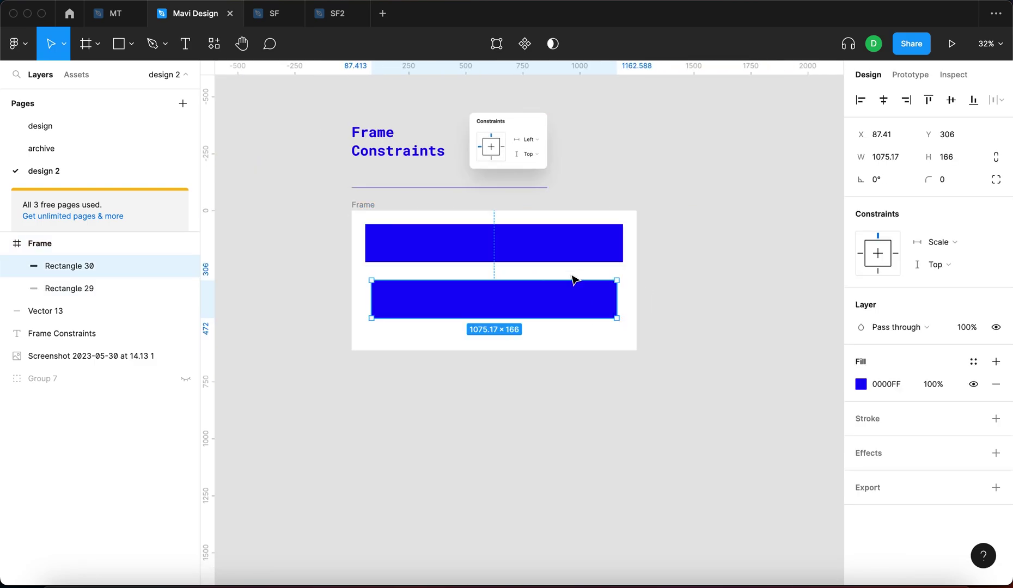
pyautogui.scroll(3, 572, 280)
pyautogui.click(938, 241)
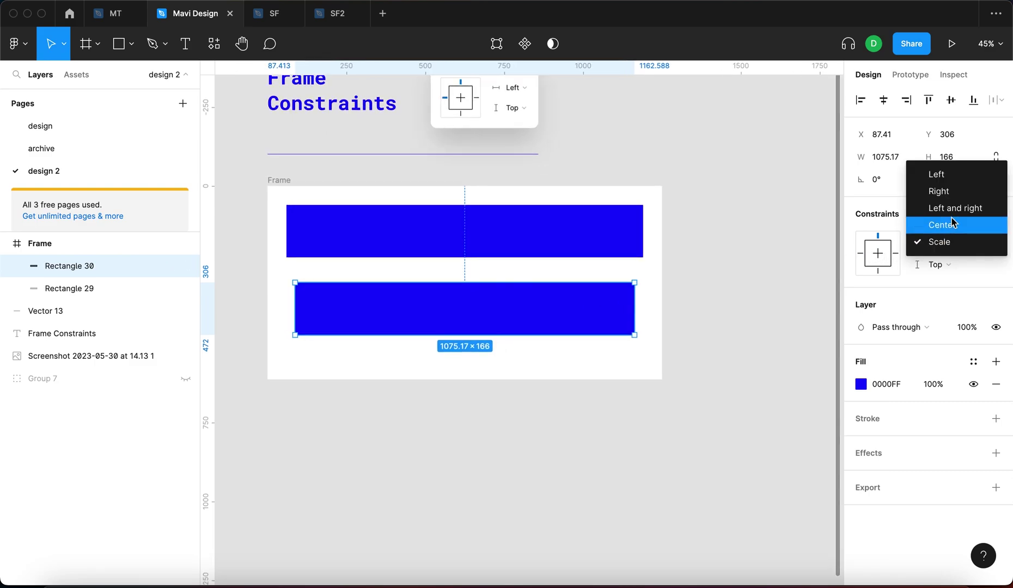
pyautogui.click(956, 209)
pyautogui.click(732, 334)
pyautogui.click(588, 309)
# Narrow the frame from its right edge to test both rectangles with Left and right constraints.
pyautogui.click(280, 179)
pyautogui.moveTo(661, 265); pyautogui.dragTo(463, 280)
pyautogui.scroll(-5, 746, 273)
pyautogui.hscroll(3, 588, 282)
# Set the lower rectangle's horizontal constraint to Scale and widen the frame to 858 from its right edge.
pyautogui.click(450, 283)
pyautogui.click(961, 243)
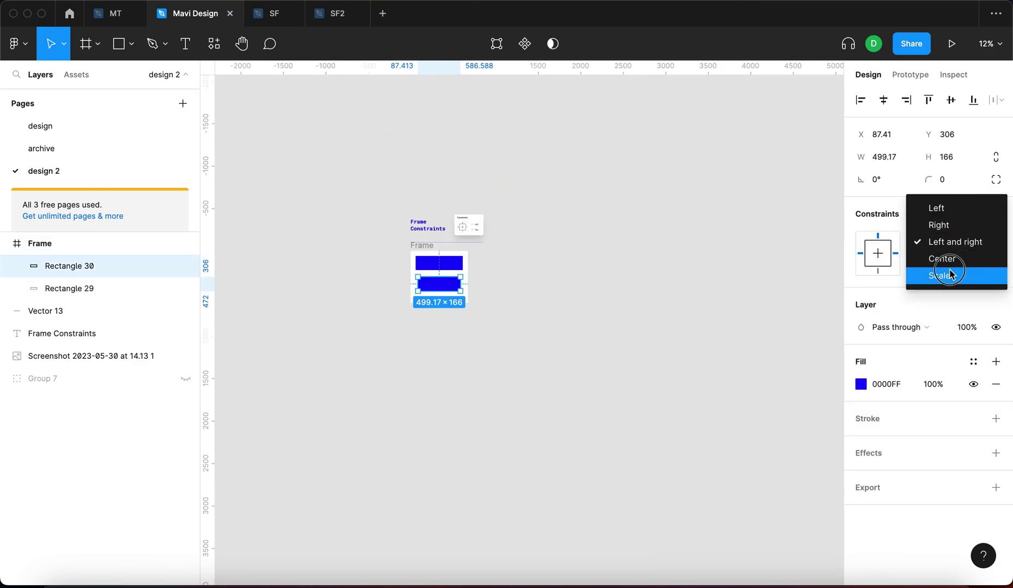
pyautogui.click(479, 274)
pyautogui.click(469, 267)
pyautogui.moveTo(469, 267); pyautogui.dragTo(484, 290)
pyautogui.click(550, 283)
pyautogui.scroll(5, 550, 283)
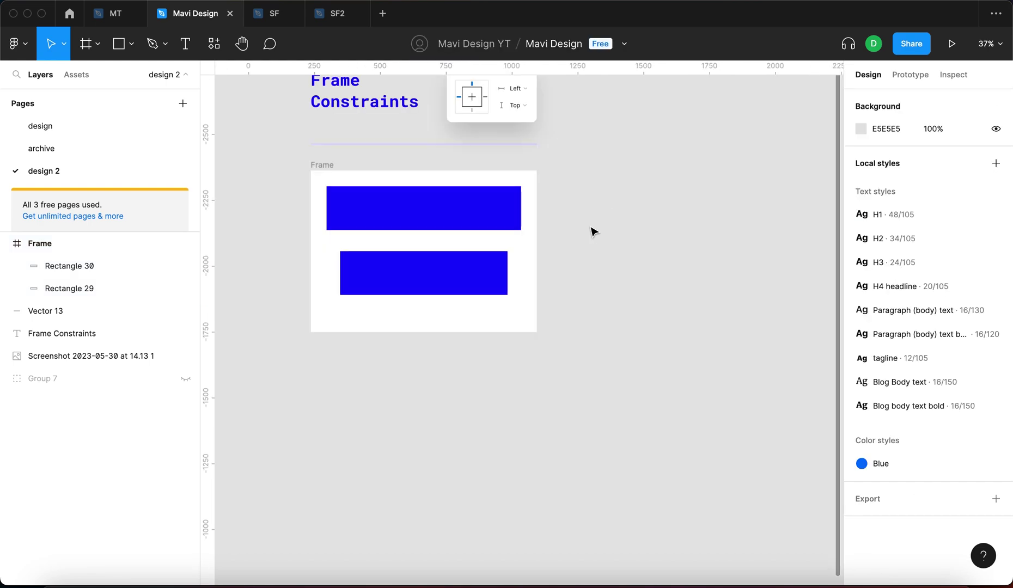
# Duplicate the frame with its two blue rectangles directly below the original.
pyautogui.click(330, 165)
pyautogui.moveTo(326, 165); pyautogui.dragTo(348, 374)
pyautogui.moveTo(508, 357); pyautogui.dragTo(620, 290)
pyautogui.click(312, 381)
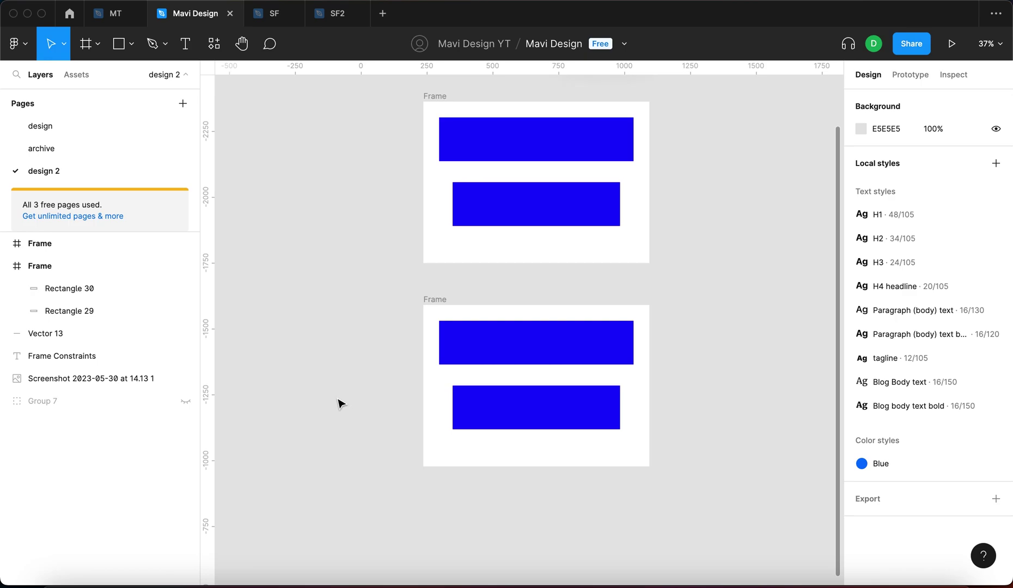
# Reshape the upper rectangle in the duplicate frame into an 858 × 58 bar spanning the frame's top edge.
pyautogui.scroll(5, 608, 354)
pyautogui.click(608, 337)
pyautogui.hscroll(-3, 645, 333)
pyautogui.click(644, 329)
pyautogui.moveTo(648, 335); pyautogui.dragTo(638, 288)
pyautogui.moveTo(321, 256); pyautogui.dragTo(277, 256)
pyautogui.moveTo(297, 319); pyautogui.dragTo(323, 232)
pyautogui.hscroll(5, 490, 228)
pyautogui.moveTo(553, 212); pyautogui.dragTo(593, 215)
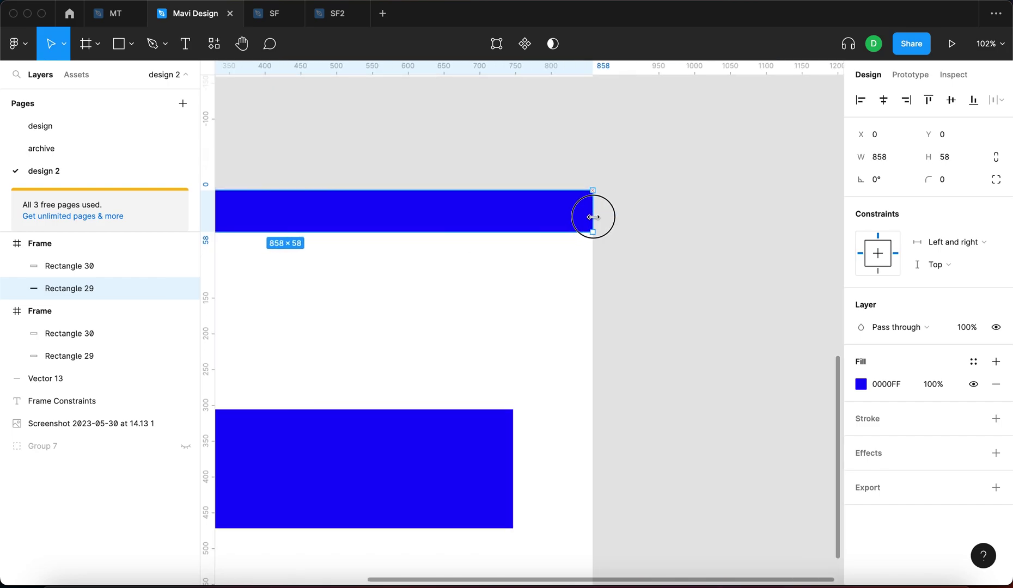
pyautogui.click(709, 249)
# Move the duplicate frame's lower blue rectangle out onto the empty canvas left of the frame.
pyautogui.scroll(-5, 709, 249)
pyautogui.moveTo(595, 346); pyautogui.dragTo(335, 307)
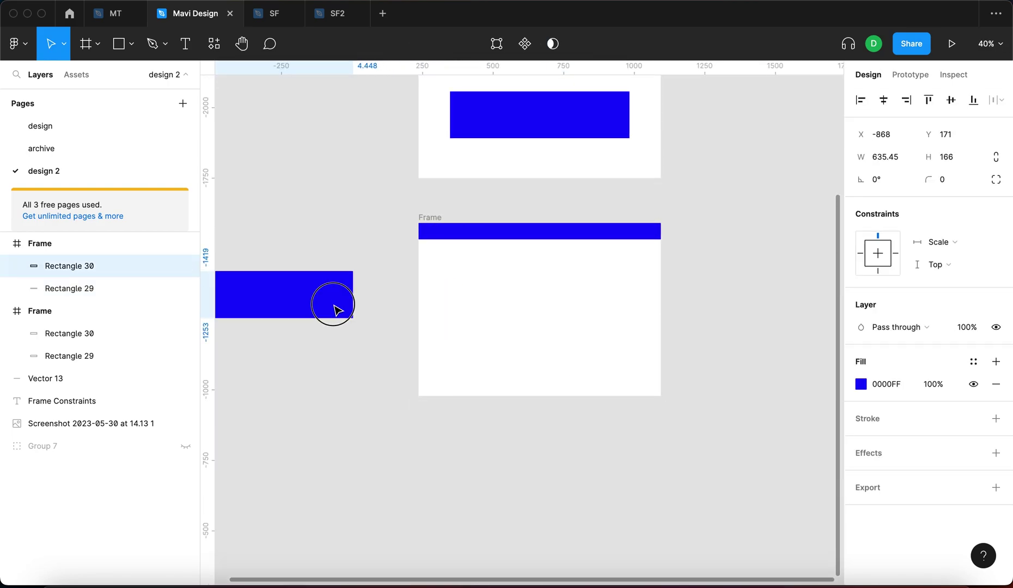
pyautogui.click(430, 218)
# Inset the blue bar 13 from the frame's left, right and top edges, making it 832 wide.
pyautogui.click(598, 231)
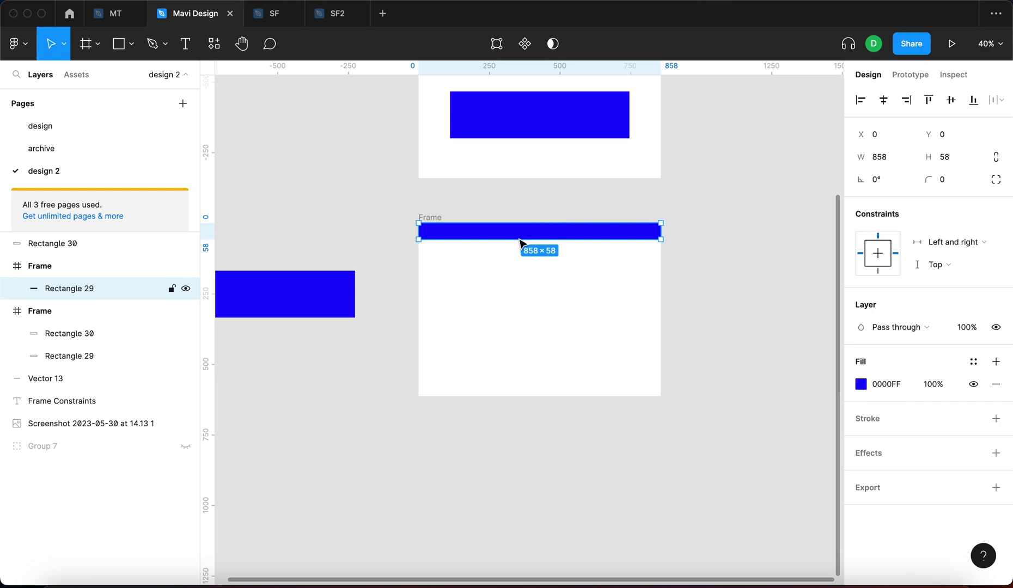
pyautogui.scroll(10, 384, 249)
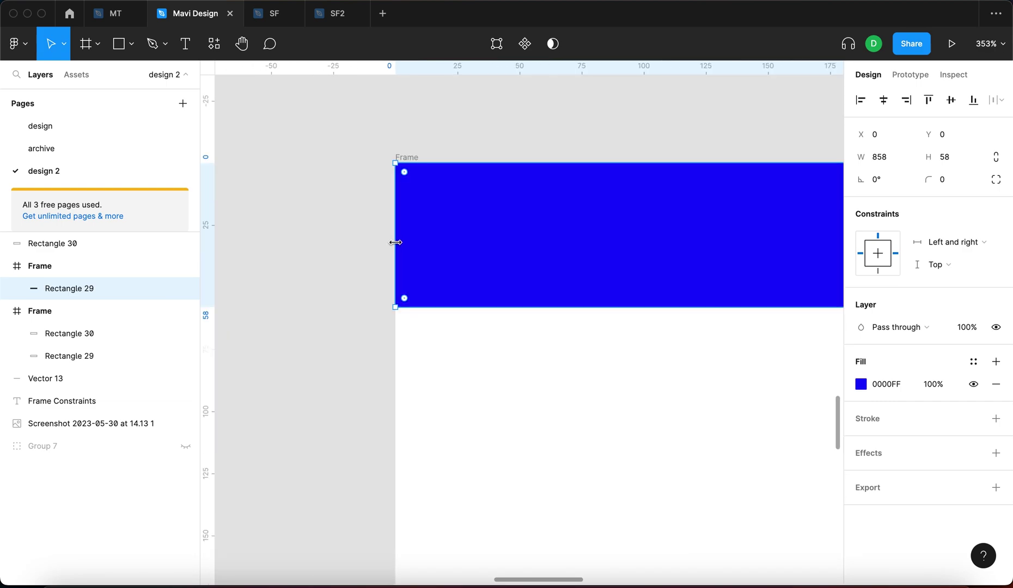
pyautogui.moveTo(395, 243); pyautogui.dragTo(428, 242)
pyautogui.press('alt')
pyautogui.scroll(-10, 435, 294)
pyautogui.hscroll(3, 613, 367)
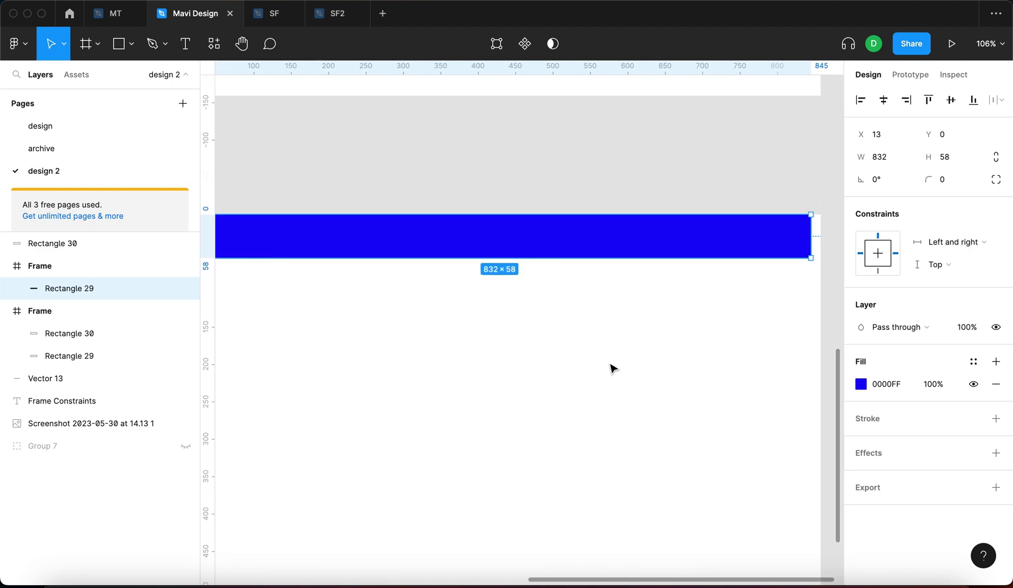
pyautogui.scroll(-5, 613, 369)
pyautogui.click(613, 369)
pyautogui.scroll(5, 569, 341)
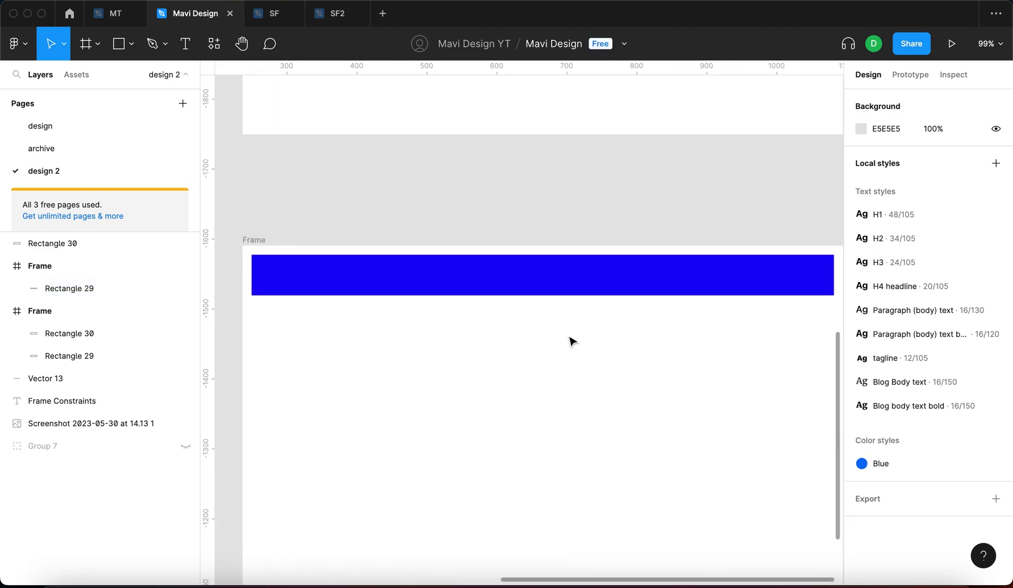
pyautogui.scroll(-6, 495, 341)
pyautogui.click(489, 321)
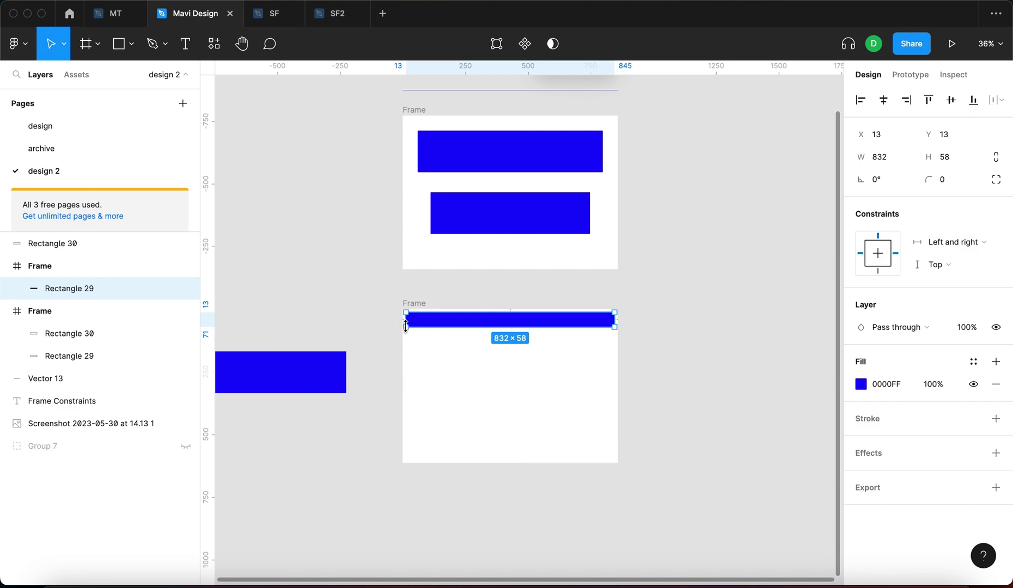
pyautogui.click(506, 303)
pyautogui.scroll(3, 455, 309)
pyautogui.click(413, 330)
pyautogui.click(430, 303)
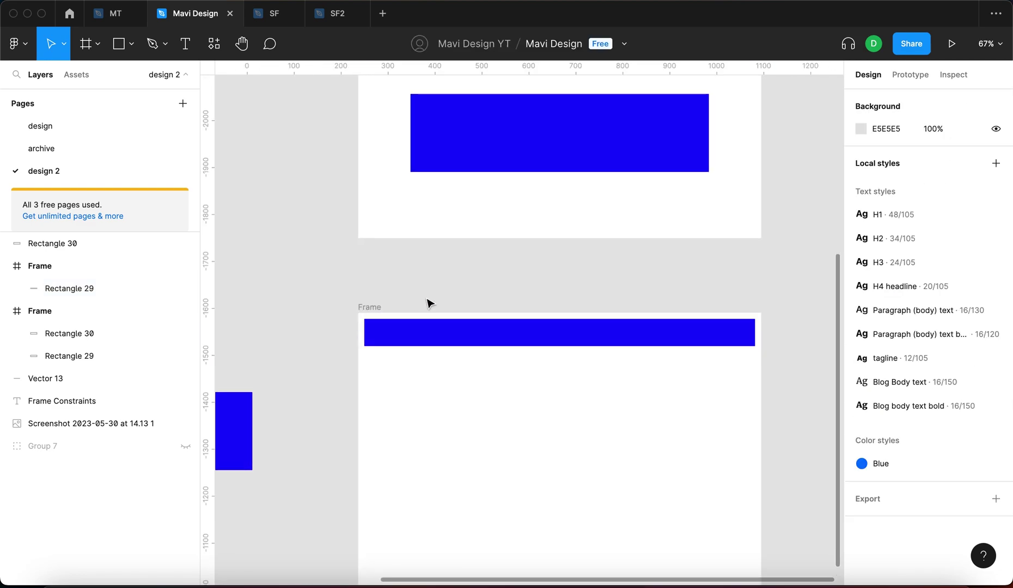
# Draw a small rectangle inside the left end of the blue bar and fill it white with FFFFFF.
pyautogui.press('r')
pyautogui.scroll(5, 371, 324)
pyautogui.moveTo(372, 311)
pyautogui.mouseDown()
pyautogui.moveTo(431, 352)
pyautogui.moveTo(464, 358)
pyautogui.mouseUp()
pyautogui.click(893, 384)
pyautogui.write('fff')
pyautogui.click(570, 231)
pyautogui.scroll(-5, 570, 231)
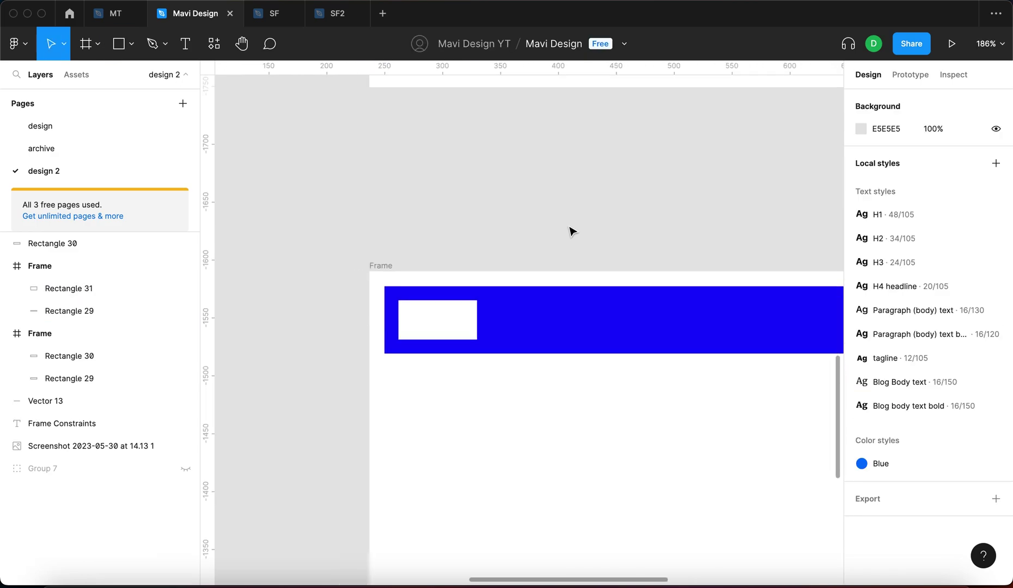
# Add three white 68 × 12 rectangles, spaced 28 apart, as links near the right end of the blue bar.
pyautogui.moveTo(359, 267); pyautogui.dragTo(649, 290)
pyautogui.scroll(8, 645, 256)
pyautogui.moveTo(646, 218); pyautogui.dragTo(611, 252)
pyautogui.scroll(-7, 650, 239)
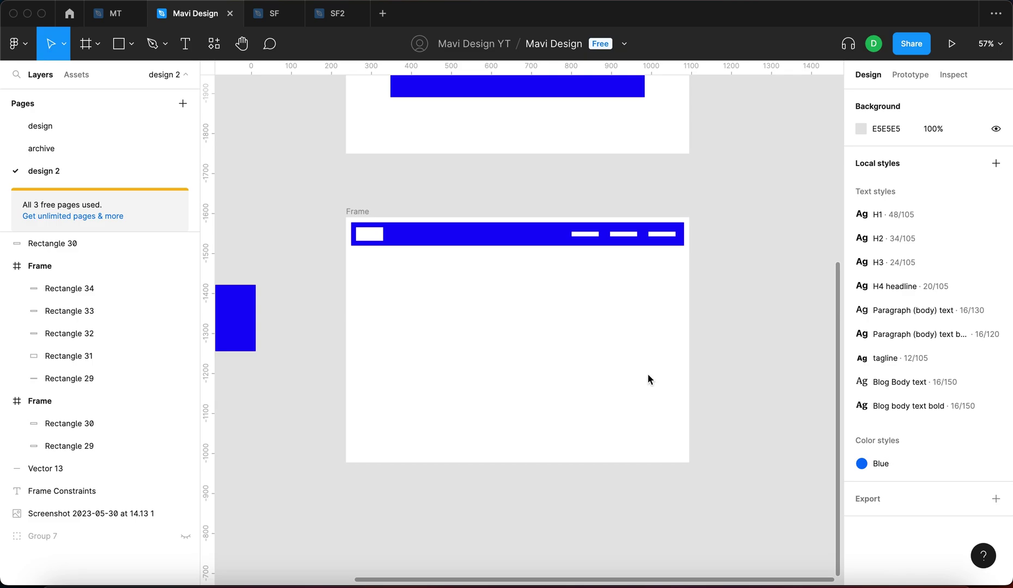
# Draw a rectangle about 207 × 311, place it in the frame's upper right corner and send it behind the blue bar.
pyautogui.press('r')
pyautogui.moveTo(587, 276); pyautogui.dragTo(671, 402)
pyautogui.moveTo(646, 324); pyautogui.dragTo(662, 290)
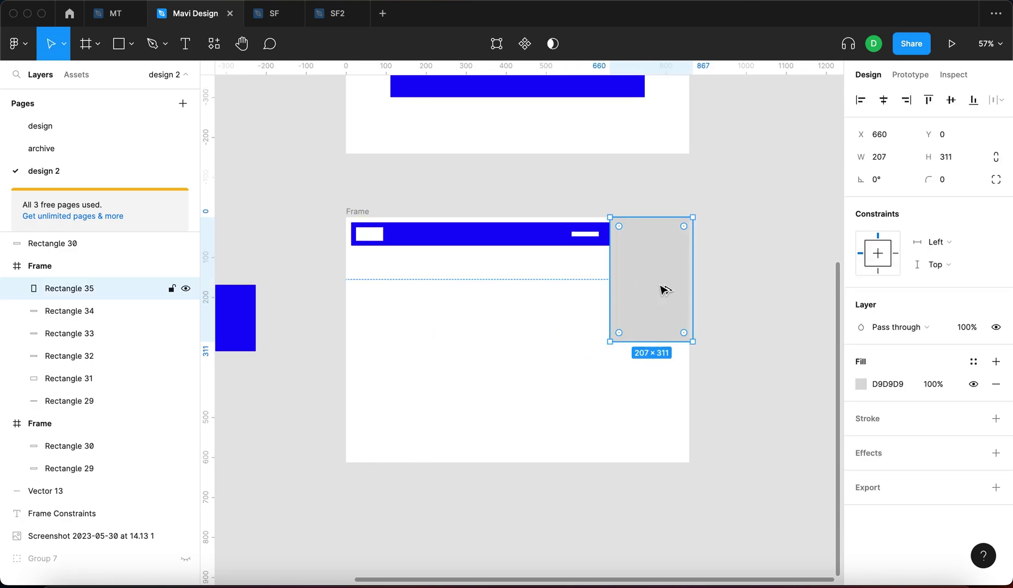
pyautogui.press('alt+super+bracketleft')
pyautogui.scroll(-2, 662, 289)
# Give the new rectangle the bar's blue fill 0000FF at 20% opacity.
pyautogui.press('i')
pyautogui.click(518, 237)
pyautogui.click(932, 383)
pyautogui.write('40')
pyautogui.press('Return')
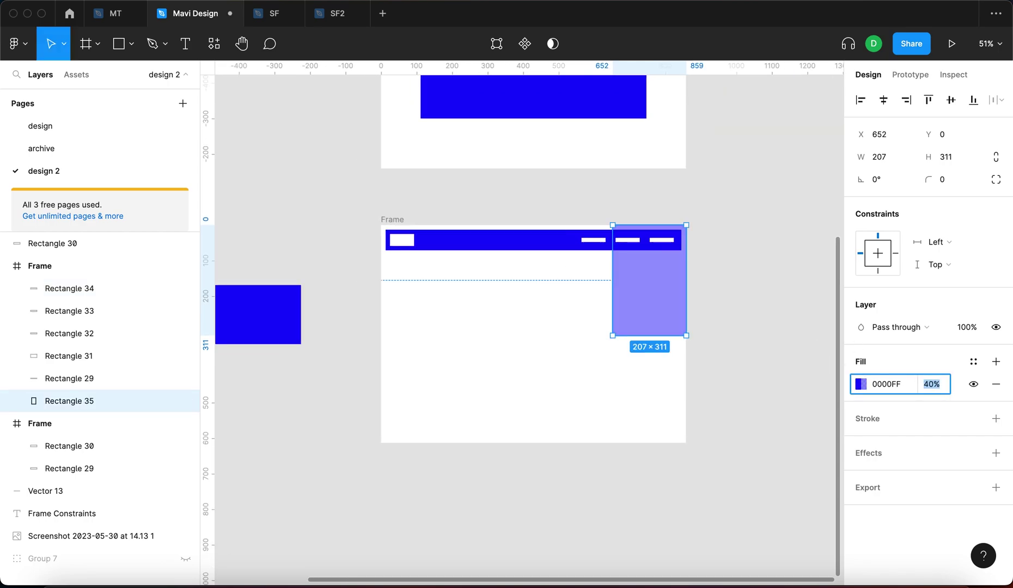
pyautogui.write('20')
pyautogui.press('Return')
pyautogui.click(778, 315)
# Widen the translucent rectangle to 227 from its left edge.
pyautogui.scroll(5, 719, 309)
pyautogui.click(610, 312)
pyautogui.scroll(-5, 610, 312)
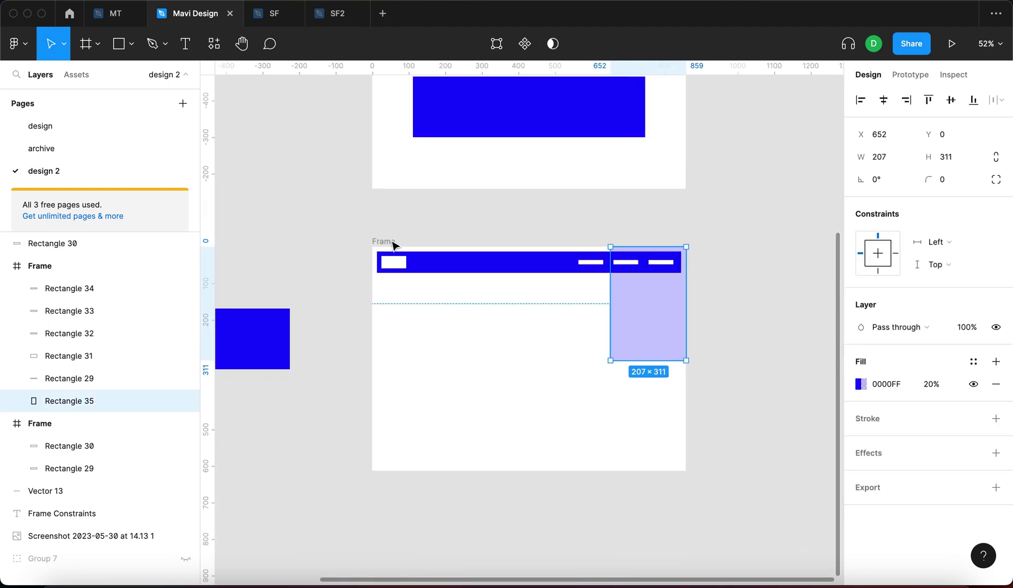
pyautogui.click(396, 245)
pyautogui.click(646, 328)
pyautogui.moveTo(610, 322)
pyautogui.mouseDown()
pyautogui.moveTo(590, 328)
pyautogui.moveTo(599, 328)
pyautogui.mouseUp()
# Set the translucent rectangle's width to 214.5, a quarter of the frame's width, flush with the frame's right edge.
pyautogui.click(382, 244)
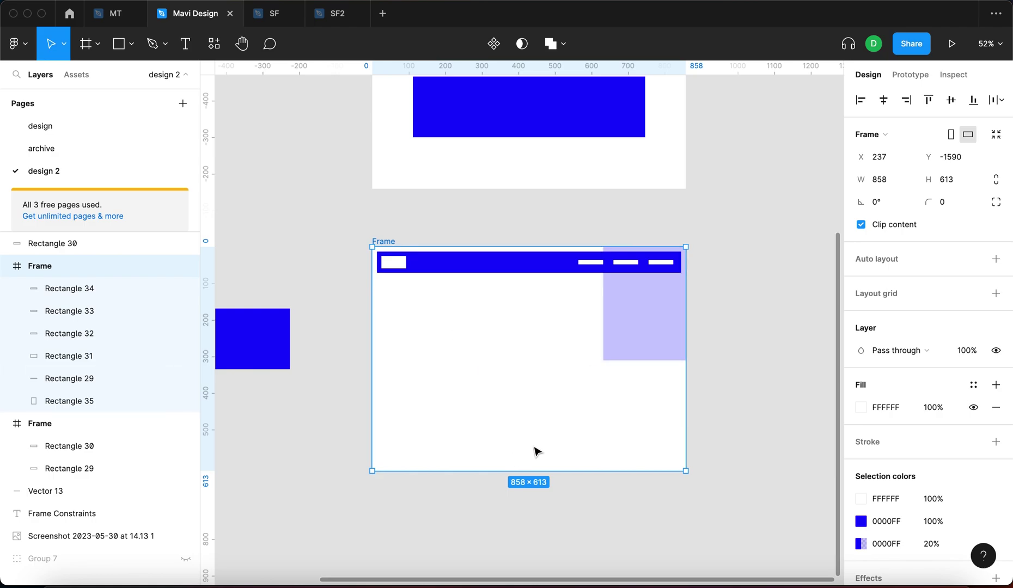
pyautogui.click(656, 337)
pyautogui.click(897, 158)
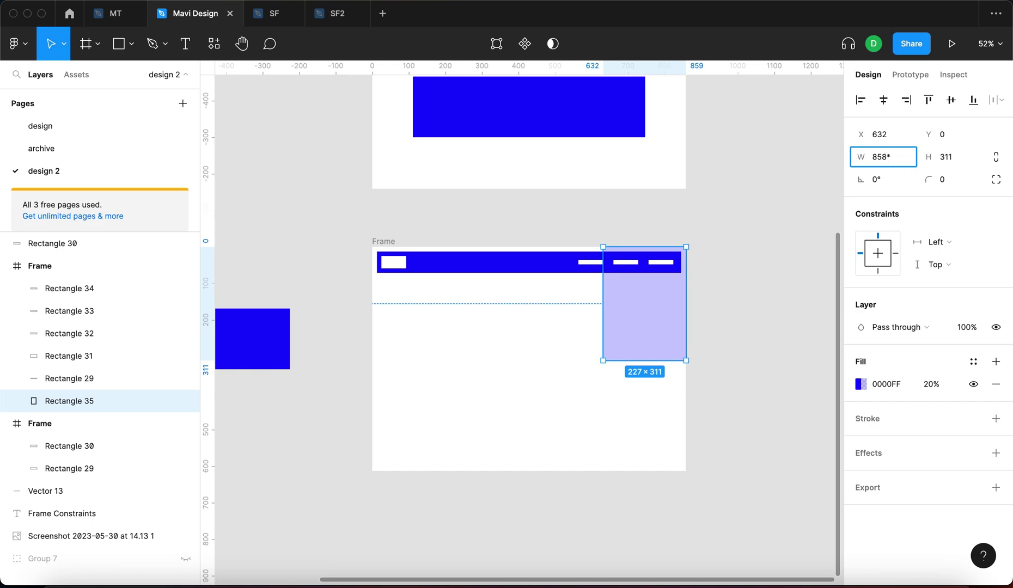
pyautogui.press('Return')
pyautogui.click(750, 346)
# Duplicate the translucent rectangle into the frame's upper left corner at X 0, Y 0.
pyautogui.click(657, 323)
pyautogui.moveTo(658, 323); pyautogui.dragTo(414, 325)
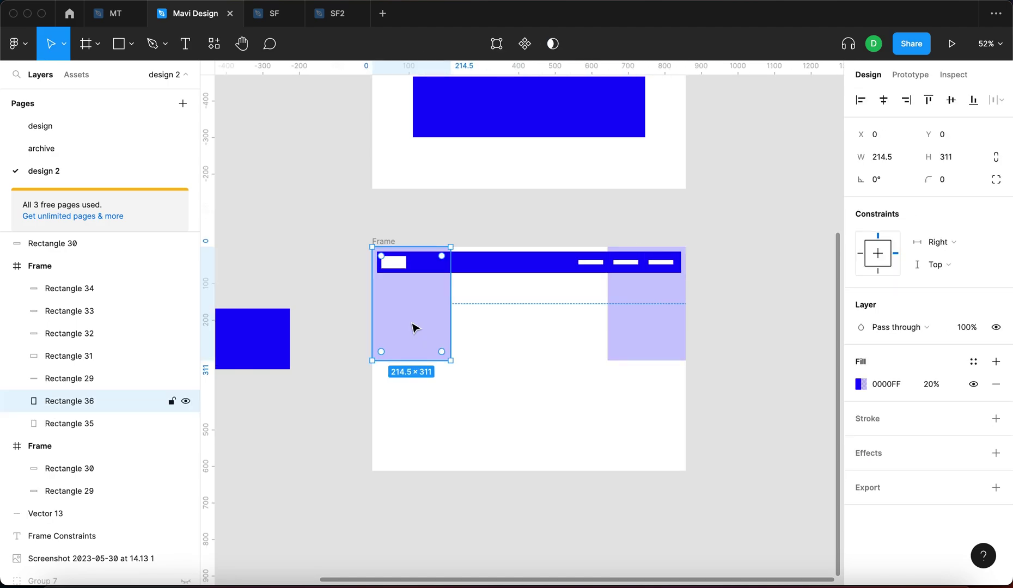
pyautogui.scroll(2, 495, 337)
pyautogui.click(610, 433)
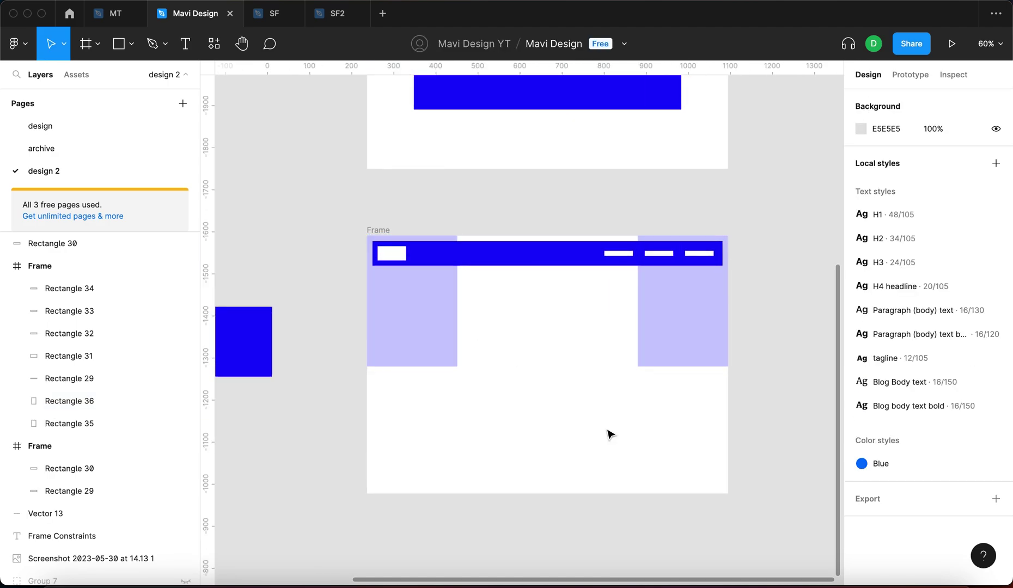
pyautogui.click(379, 232)
pyautogui.click(556, 210)
pyautogui.scroll(-2, 557, 211)
pyautogui.click(591, 352)
pyautogui.hscroll(-1, 606, 387)
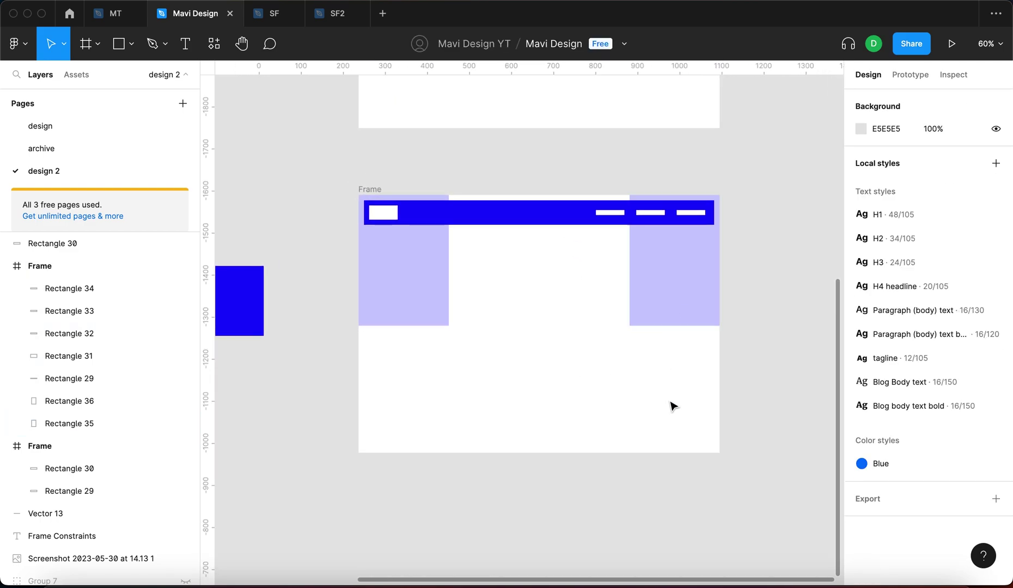
# Duplicate the navigation bar frame to the right of the original, aligned at the same height.
pyautogui.scroll(-4, 394, 206)
pyautogui.click(388, 194)
pyautogui.moveTo(389, 195); pyautogui.dragTo(581, 198)
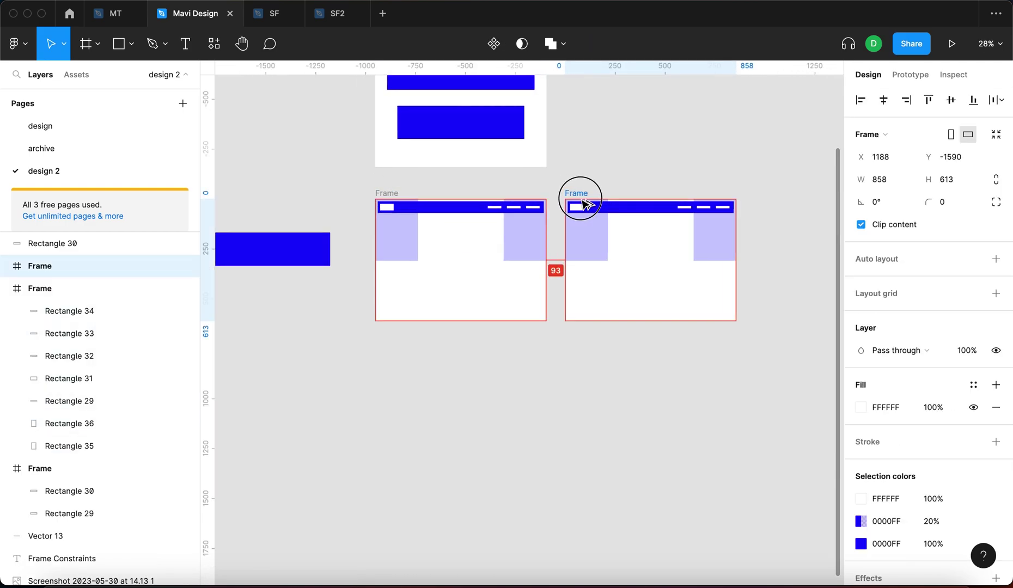
# Resize the copied frame from its right edge, ending at a width of 980, to test how its contents respond.
pyautogui.hotkey('shift', '2')
pyautogui.moveTo(819, 334); pyautogui.dragTo(723, 332)
pyautogui.scroll(-4, 697, 340)
pyautogui.moveTo(560, 329); pyautogui.dragTo(684, 304)
pyautogui.click(674, 191)
# Check the original frame's blue bar and its Left and right constraint against the widened copy.
pyautogui.hscroll(-3, 674, 191)
pyautogui.scroll(5, 498, 239)
pyautogui.click(498, 242)
pyautogui.scroll(-3, 497, 239)
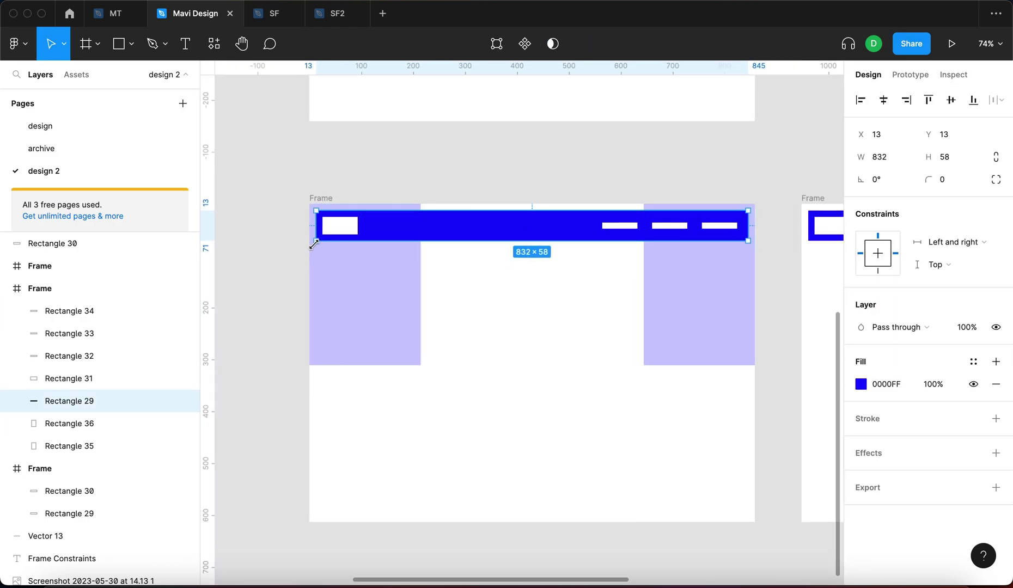
pyautogui.hscroll(5, 718, 190)
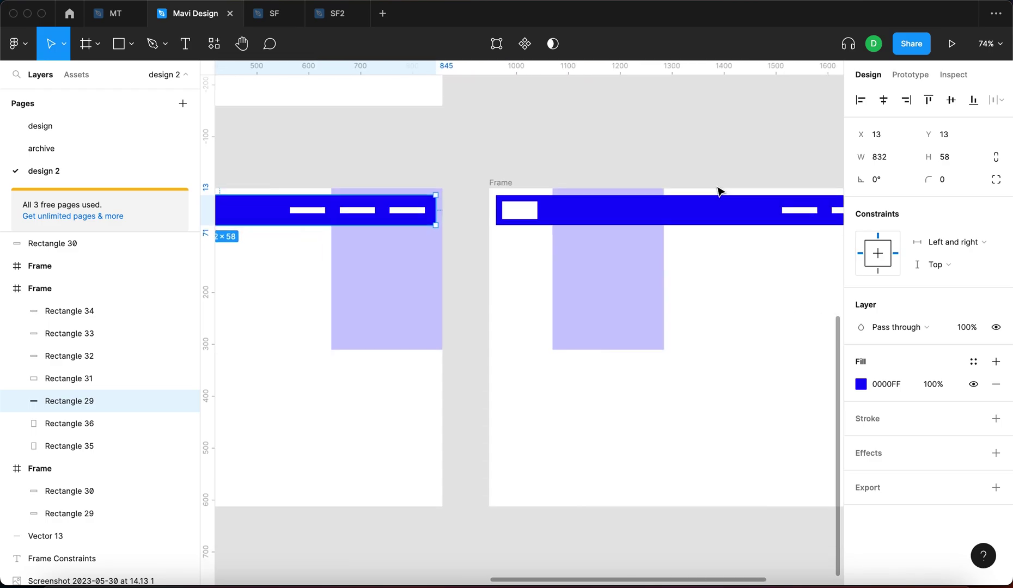
# Resize the copied frame slightly from its right edge to check how the white links follow.
pyautogui.click(531, 181)
pyautogui.click(485, 180)
pyautogui.hscroll(5, 753, 234)
pyautogui.scroll(-3, 753, 234)
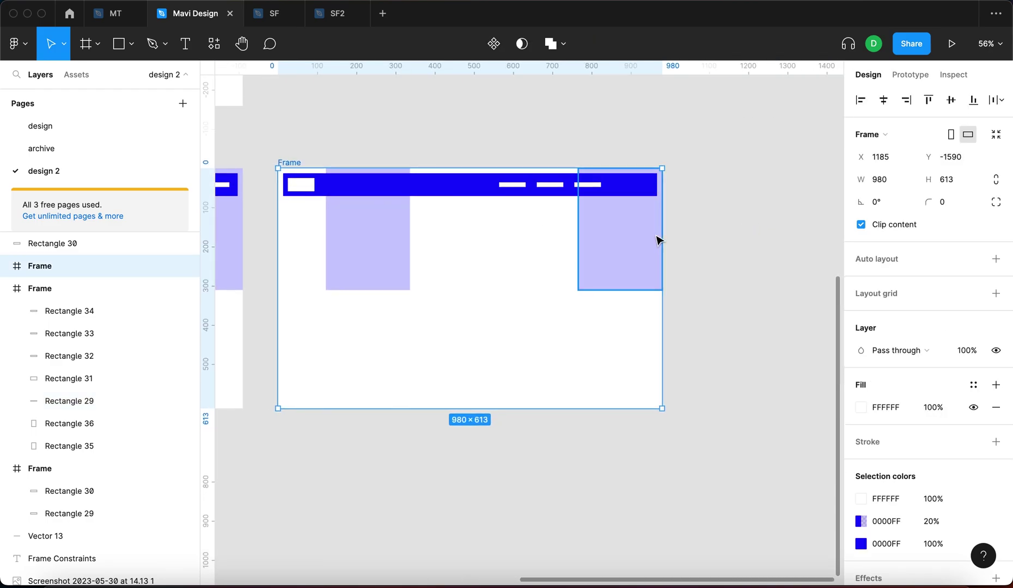
pyautogui.moveTo(665, 237)
pyautogui.mouseDown()
pyautogui.moveTo(527, 234)
pyautogui.moveTo(707, 249)
pyautogui.moveTo(677, 245)
pyautogui.mouseUp()
pyautogui.click(611, 159)
# Set the horizontal constraint of the original frame's three white link rectangles to Right.
pyautogui.hscroll(-5, 611, 159)
pyautogui.scroll(6, 535, 175)
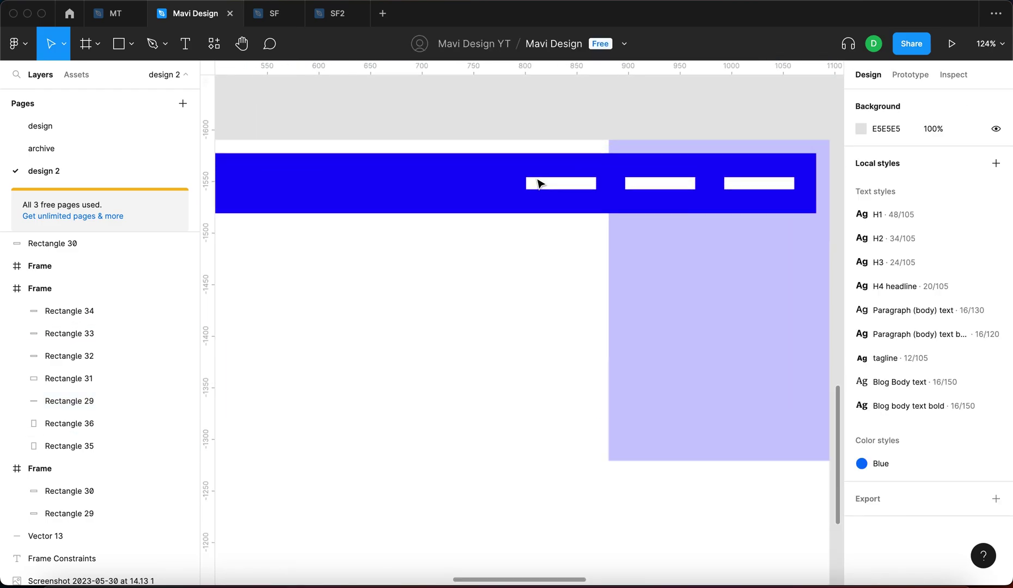
pyautogui.click(572, 187)
pyautogui.keyDown('shift'); pyautogui.click(727, 191); pyautogui.keyUp('shift')
pyautogui.moveTo(660, 172); pyautogui.dragTo(501, 165)
pyautogui.hscroll(3, 501, 164)
pyautogui.keyDown('shift'); pyautogui.click(643, 177); pyautogui.keyUp('shift')
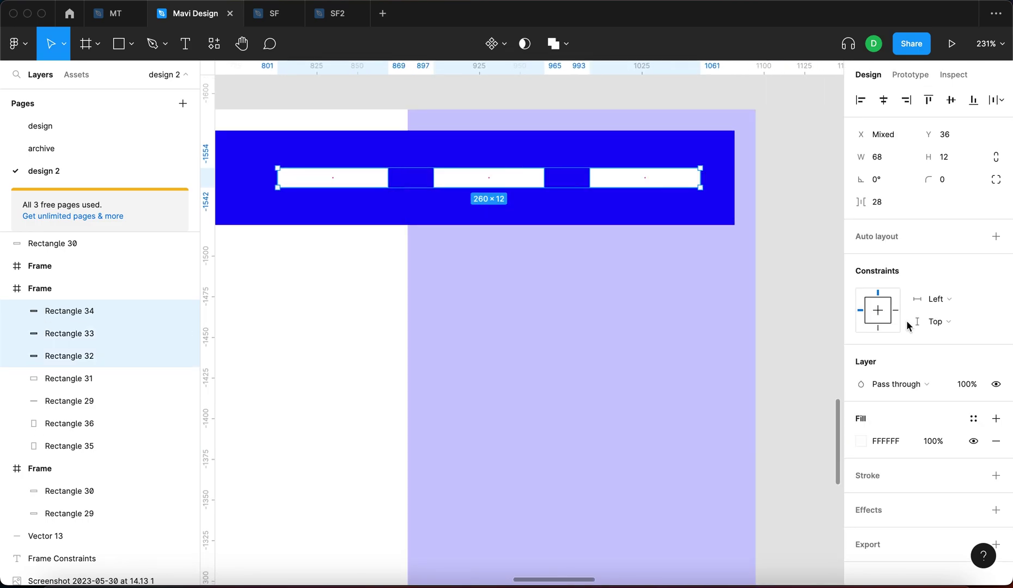
pyautogui.click(960, 299)
pyautogui.click(963, 316)
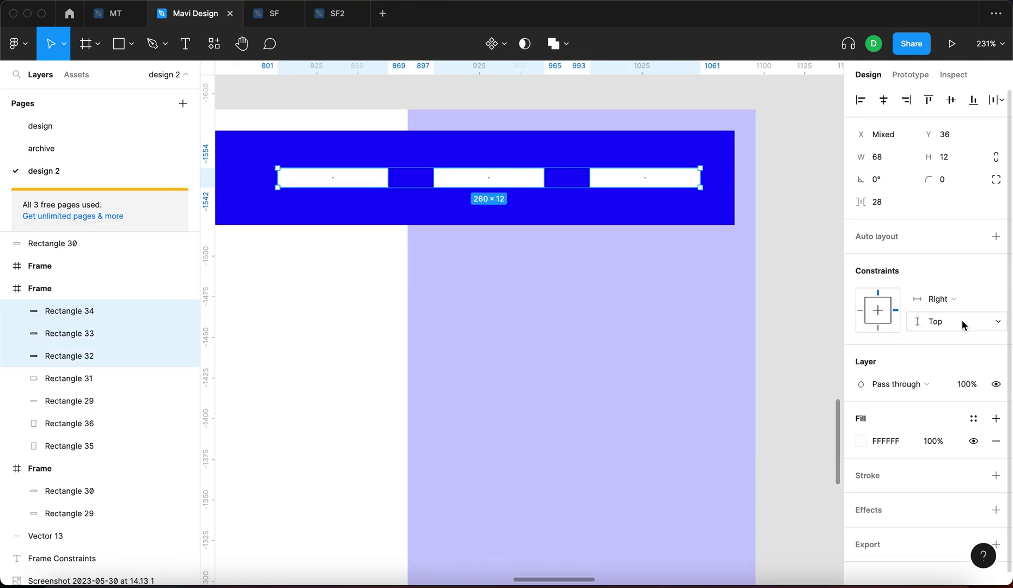
# Check the constraints of the white logo rectangle in the original frame's navigation bar.
pyautogui.scroll(-5, 658, 279)
pyautogui.scroll(5, 550, 251)
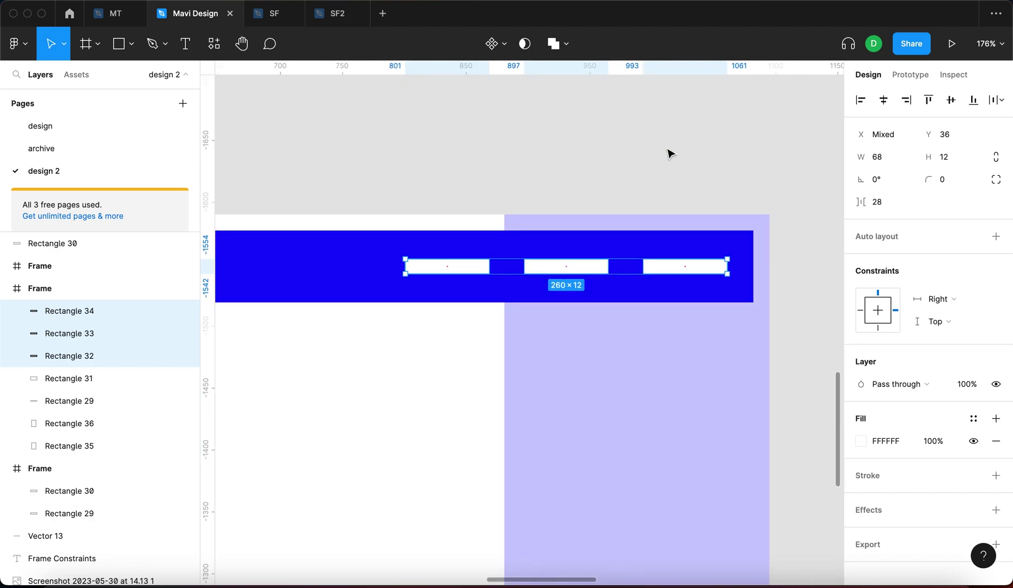
pyautogui.click(379, 212)
pyautogui.scroll(-5, 779, 225)
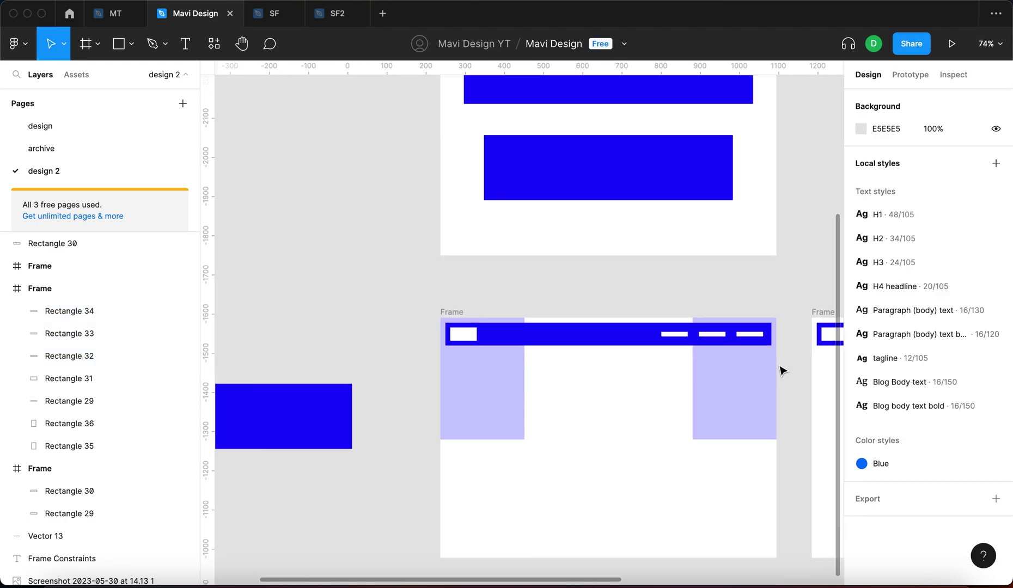
pyautogui.scroll(5, 486, 357)
pyautogui.click(486, 357)
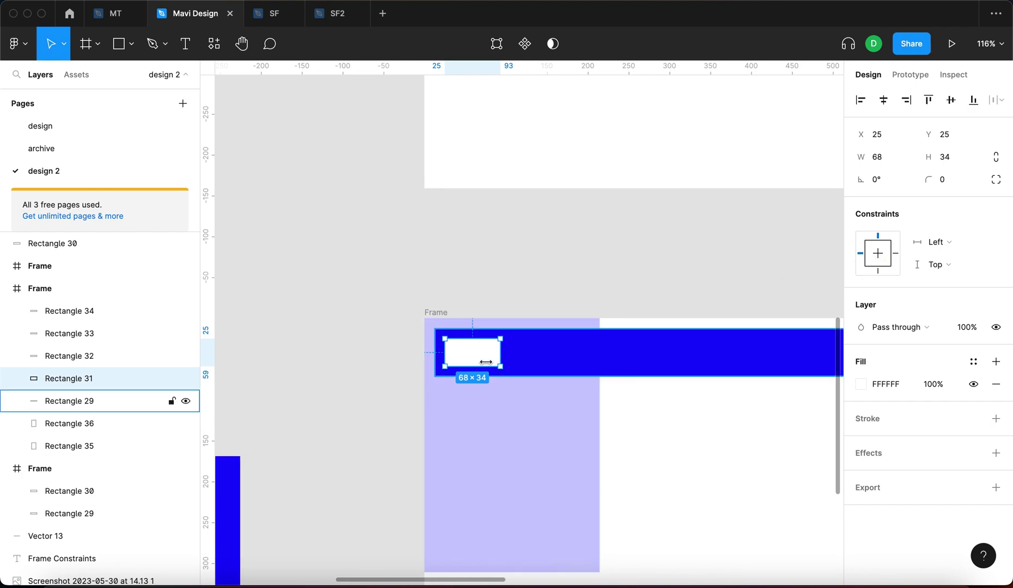
pyautogui.click(362, 286)
# Set the horizontal constraint of both light purple side columns in the original frame to Scale.
pyautogui.scroll(-1, 364, 286)
pyautogui.scroll(-5, 365, 286)
pyautogui.click(384, 267)
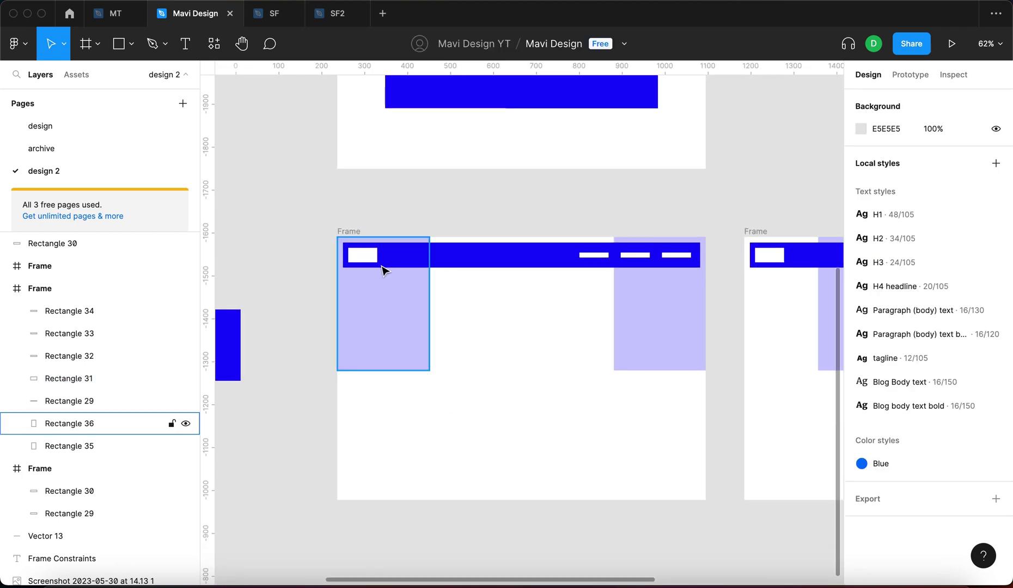
pyautogui.click(938, 246)
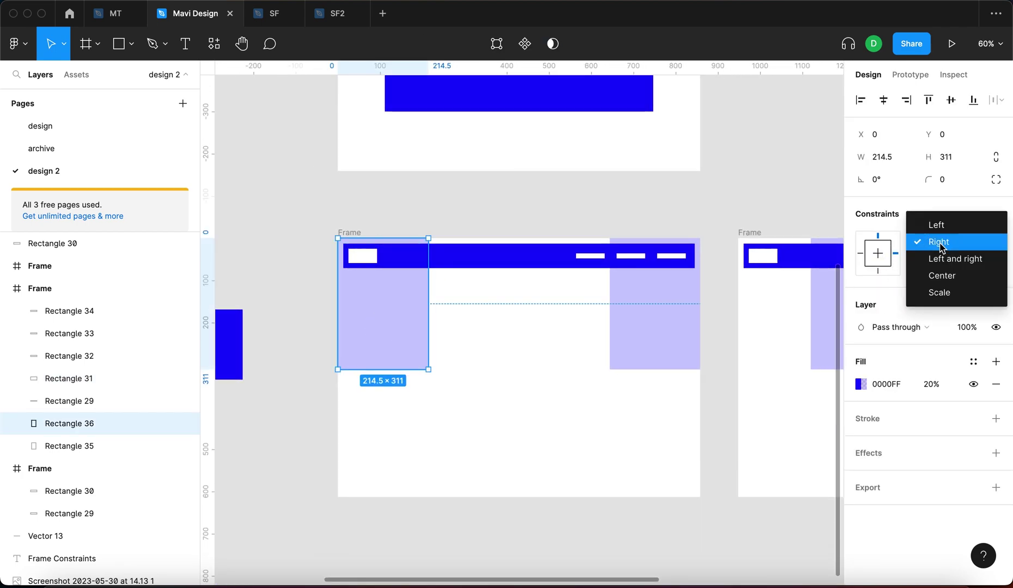
pyautogui.click(943, 289)
pyautogui.click(671, 328)
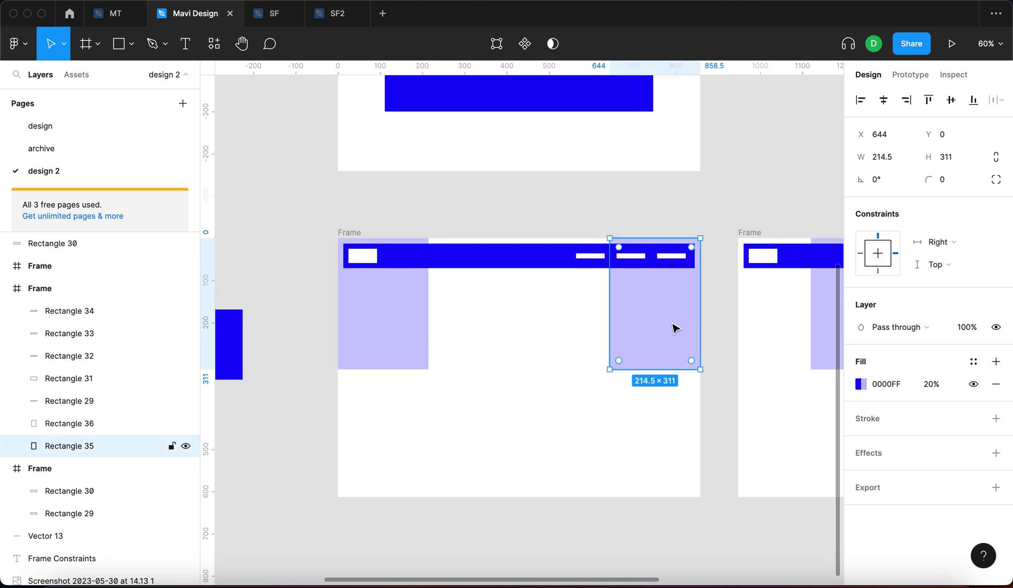
pyautogui.click(402, 316)
pyautogui.click(660, 323)
pyautogui.click(946, 249)
pyautogui.click(951, 292)
# Set the vertical constraint of both light purple side columns together to Top and bottom.
pyautogui.click(414, 305)
pyautogui.click(694, 307)
pyautogui.keyDown('shift'); pyautogui.click(695, 312); pyautogui.keyUp('shift')
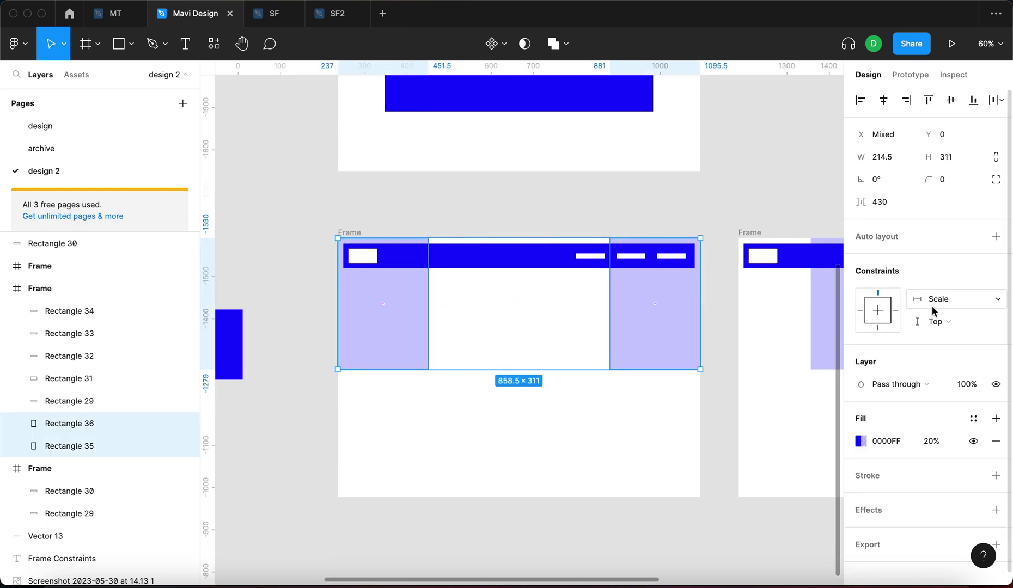
pyautogui.click(939, 322)
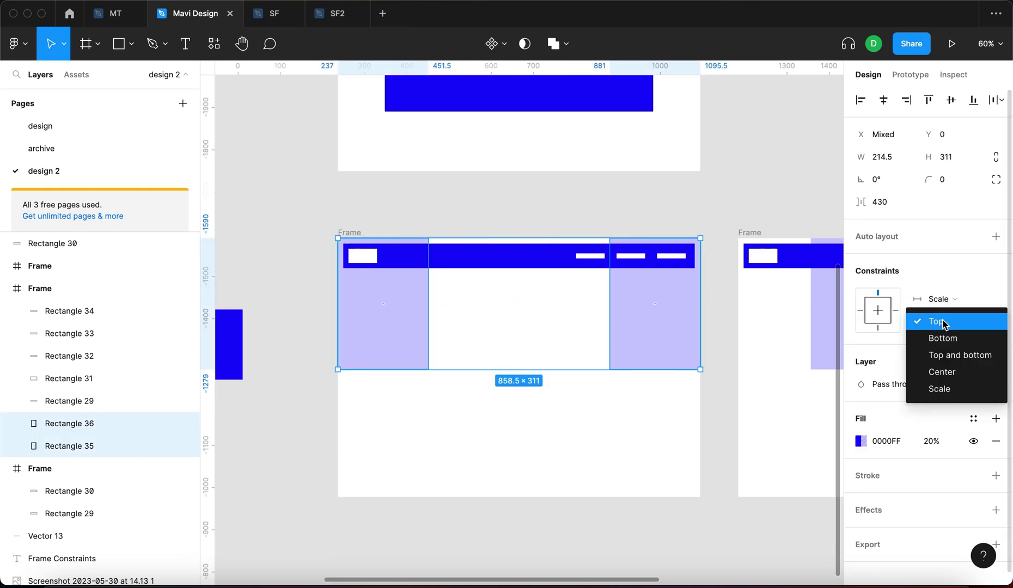
pyautogui.click(958, 355)
pyautogui.click(779, 206)
# Enlarge the copied frame from its lower corner and move it farther to the right of the original frame.
pyautogui.scroll(-5, 502, 397)
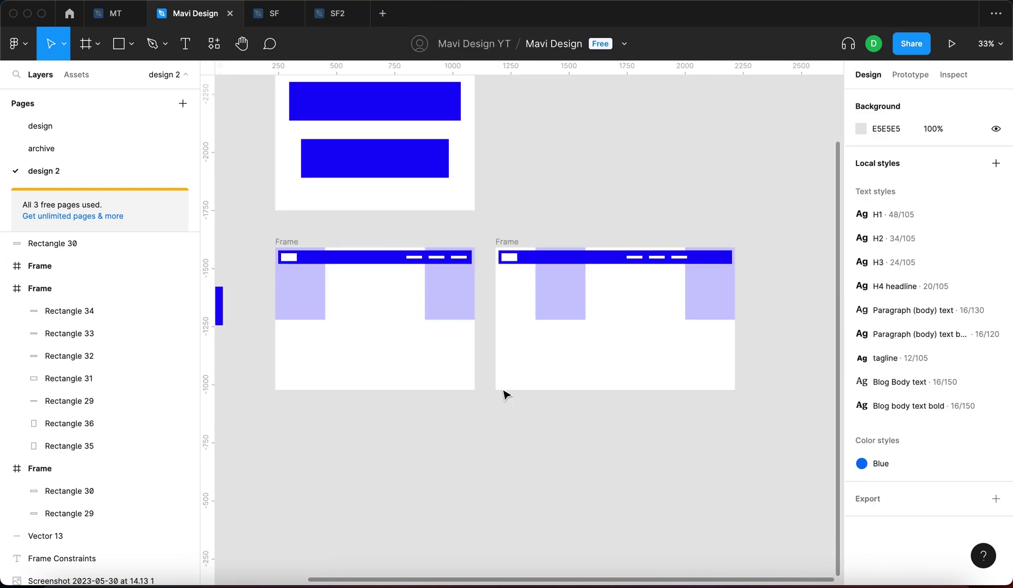
pyautogui.hscroll(1, 503, 391)
pyautogui.scroll(3, 356, 260)
pyautogui.click(518, 228)
pyautogui.scroll(-4, 517, 229)
pyautogui.hscroll(2, 703, 326)
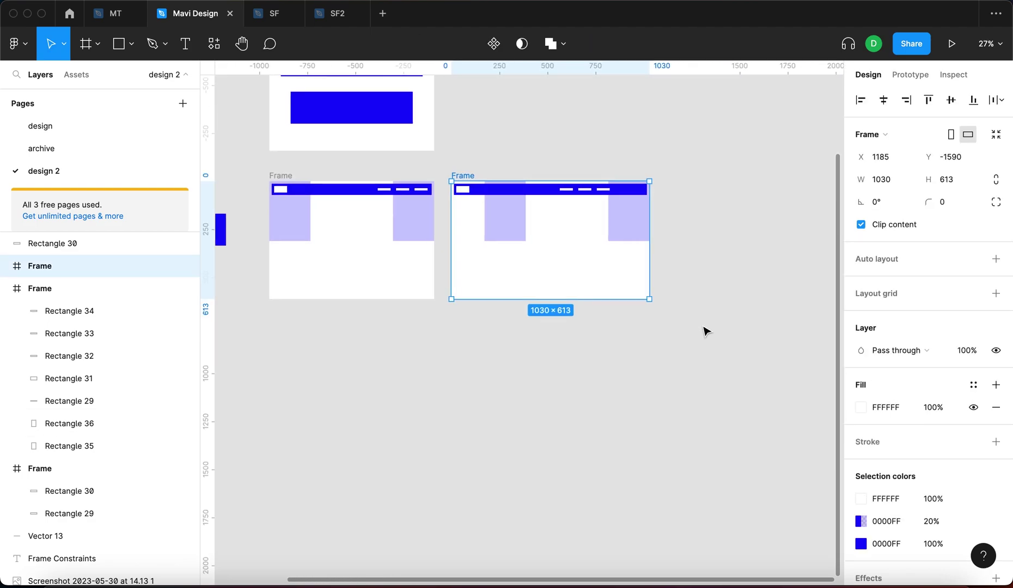
pyautogui.moveTo(651, 300); pyautogui.dragTo(690, 310)
pyautogui.moveTo(485, 178); pyautogui.dragTo(596, 178)
# Resize the original frame to 821 × 843 and inspect how its light purple side columns respond.
pyautogui.click(284, 178)
pyautogui.scroll(4, 281, 241)
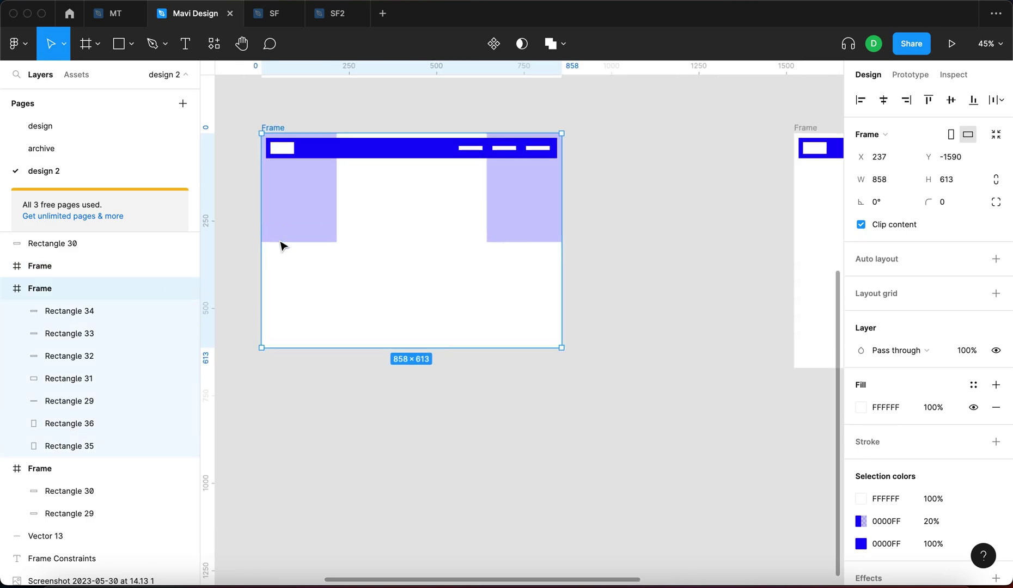
pyautogui.hscroll(-1, 281, 240)
pyautogui.scroll(-3, 667, 420)
pyautogui.moveTo(665, 415); pyautogui.dragTo(671, 466)
pyautogui.scroll(-3, 698, 449)
pyautogui.scroll(-1, 697, 450)
pyautogui.click(554, 381)
pyautogui.click(655, 375)
pyautogui.click(547, 378)
# Enlarge the copied frame again in both directions to compare its column behavior with the original frame.
pyautogui.hscroll(6, 565, 373)
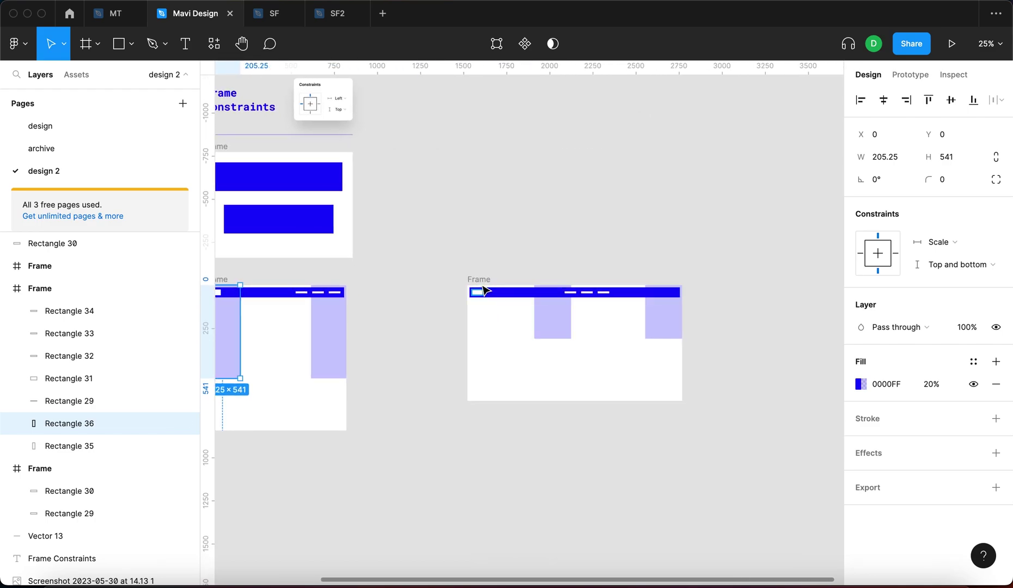
pyautogui.click(478, 279)
pyautogui.moveTo(683, 403); pyautogui.dragTo(749, 422)
pyautogui.hscroll(-5, 719, 346)
# Widen the original frame and set its height to 851 to test the updated constraints.
pyautogui.click(533, 400)
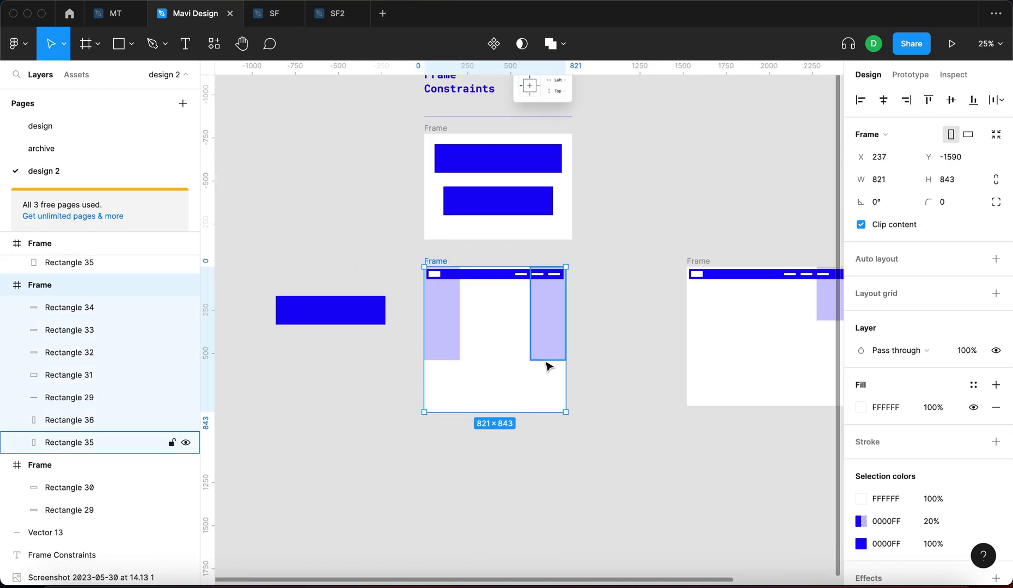
pyautogui.hscroll(2, 547, 384)
pyautogui.scroll(-1, 547, 383)
pyautogui.hscroll(5, 547, 383)
pyautogui.scroll(-2, 548, 384)
pyautogui.click(330, 376)
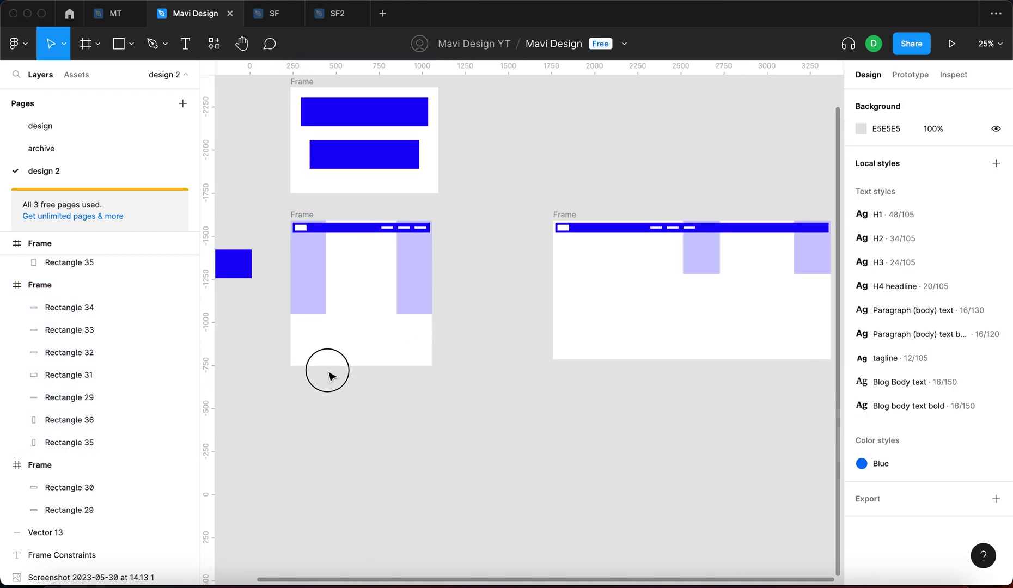
pyautogui.moveTo(337, 365); pyautogui.dragTo(529, 348)
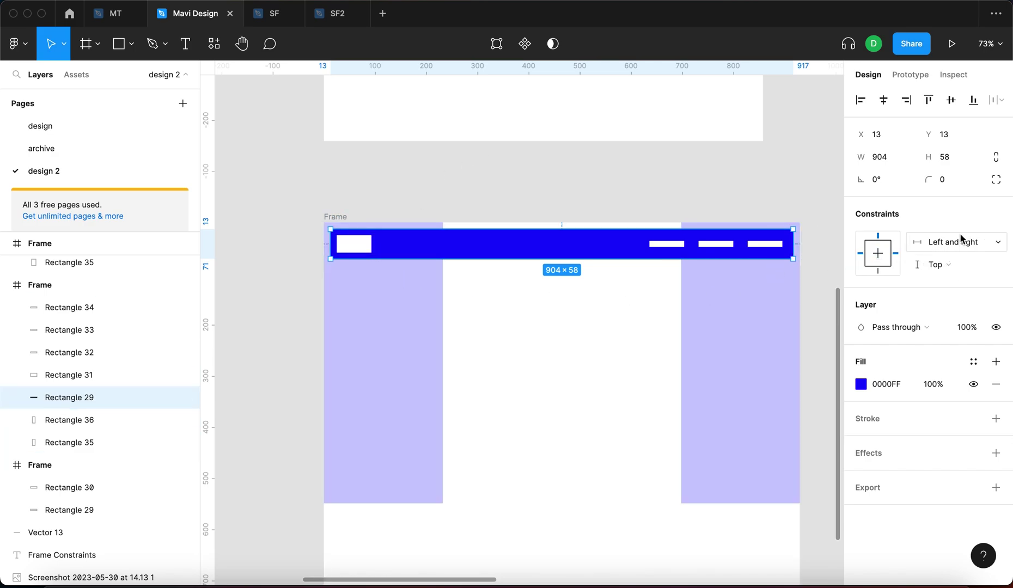
# Check the constraints of the three white link rectangles in the original frame's navigation bar.
pyautogui.click(566, 221)
pyautogui.scroll(-5, 441, 230)
pyautogui.click(624, 235)
pyautogui.click(609, 236)
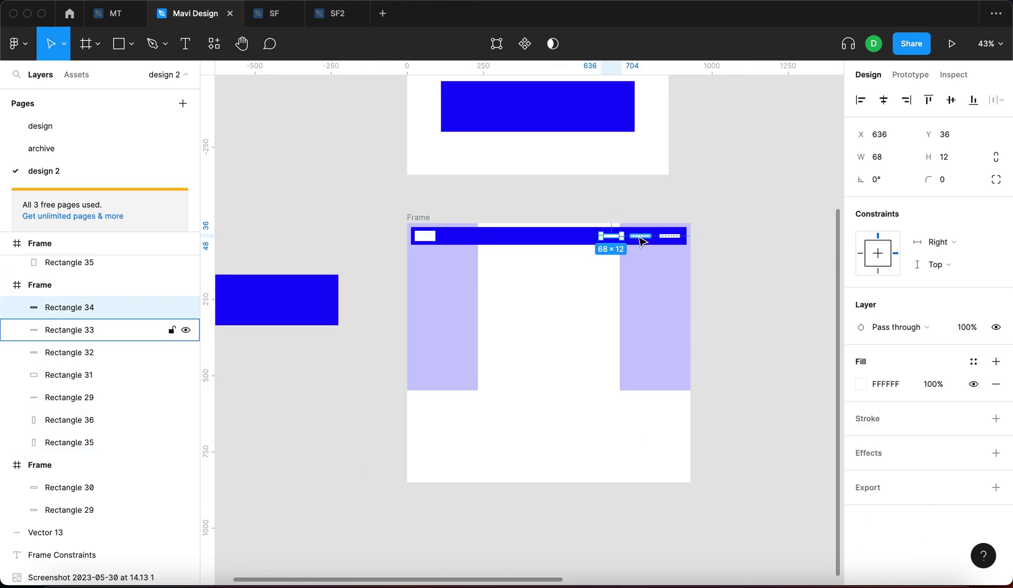
pyautogui.click(640, 237)
pyautogui.click(670, 237)
# Narrow the original frame to a width of 800, inspect the logo, and widen the frame to 858.
pyautogui.click(524, 223)
pyautogui.moveTo(690, 288); pyautogui.dragTo(651, 308)
pyautogui.click(436, 235)
pyautogui.click(422, 208)
pyautogui.click(419, 217)
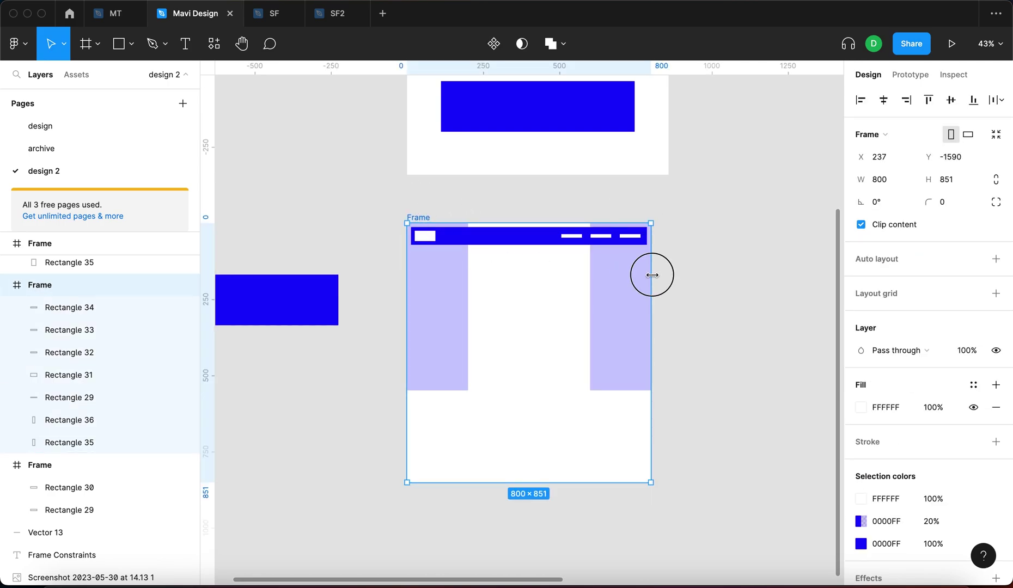
pyautogui.moveTo(651, 284)
pyautogui.mouseDown()
pyautogui.moveTo(687, 287)
pyautogui.moveTo(665, 287)
pyautogui.mouseUp()
pyautogui.click(730, 276)
pyautogui.scroll(-5, 730, 276)
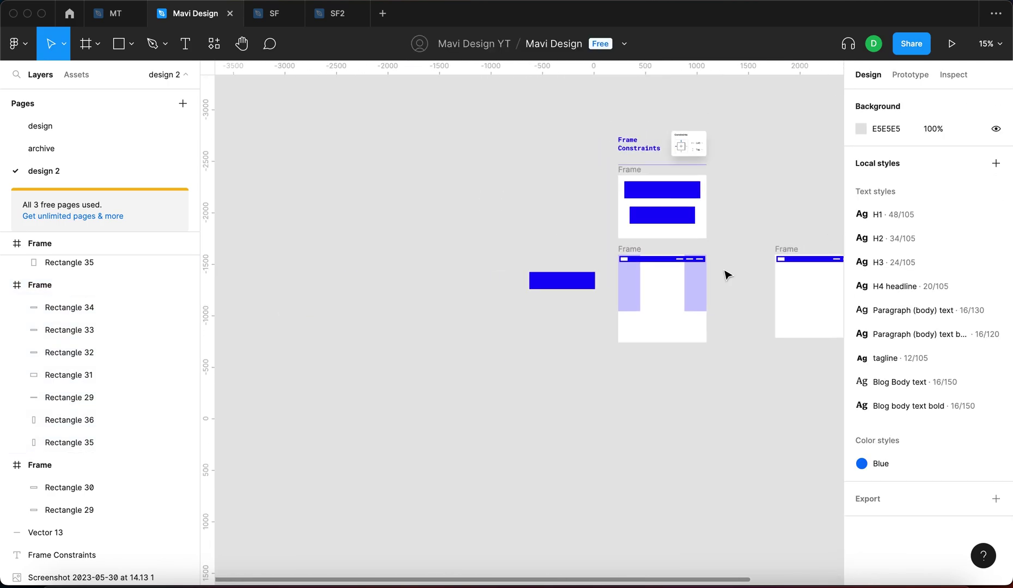
pyautogui.moveTo(724, 270); pyautogui.dragTo(661, 332)
pyautogui.scroll(3, 649, 286)
pyautogui.scroll(3, 632, 302)
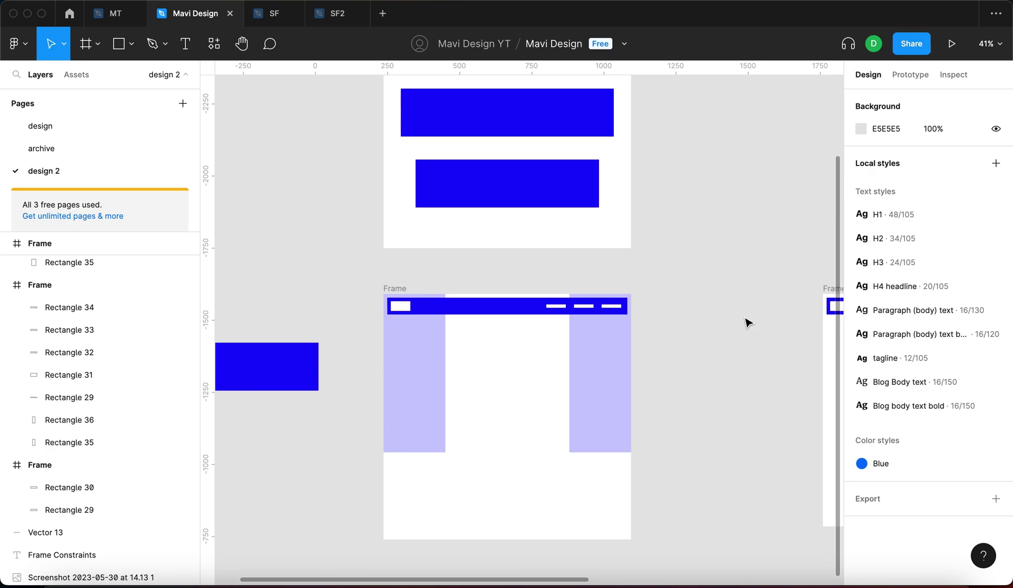
pyautogui.scroll(-5, 746, 322)
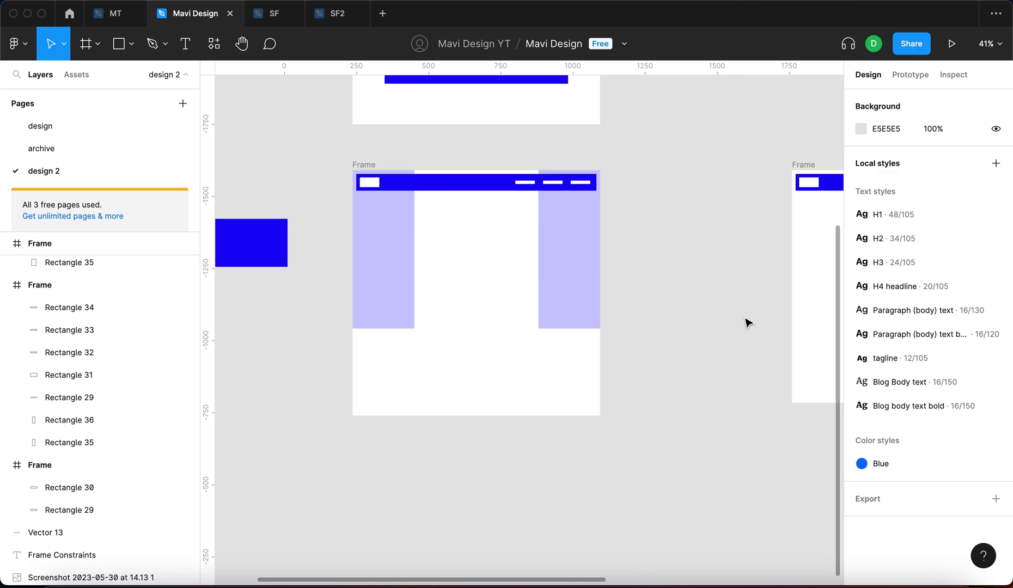
pyautogui.scroll(10, 746, 322)
pyautogui.hscroll(-2, 746, 322)
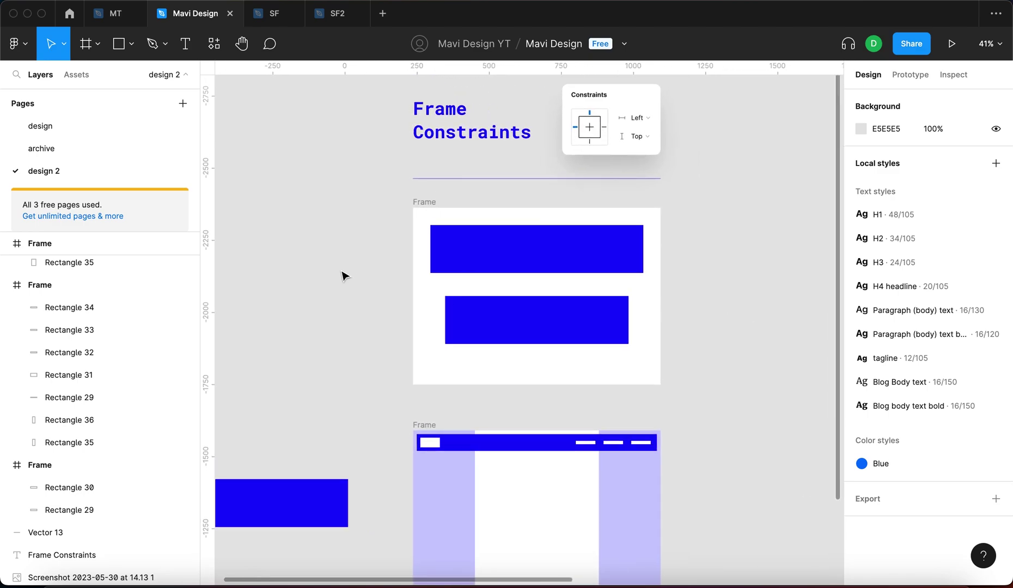
# Draw a gray rectangle on the empty canvas to the left of the uppermost example frame.
pyautogui.scroll(3, 340, 277)
pyautogui.hscroll(-5, 340, 278)
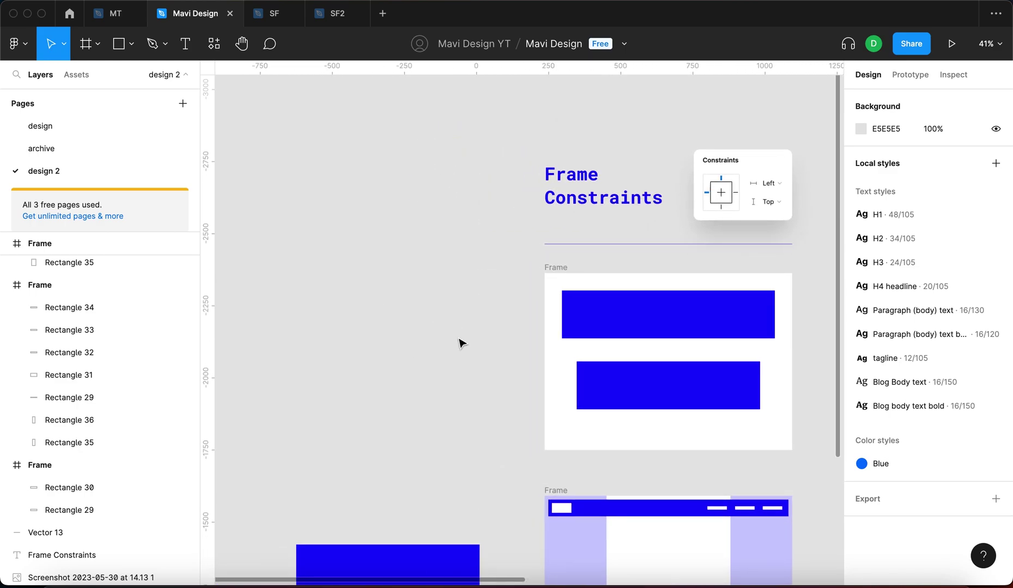
pyautogui.press('r')
pyautogui.moveTo(278, 228); pyautogui.dragTo(443, 349)
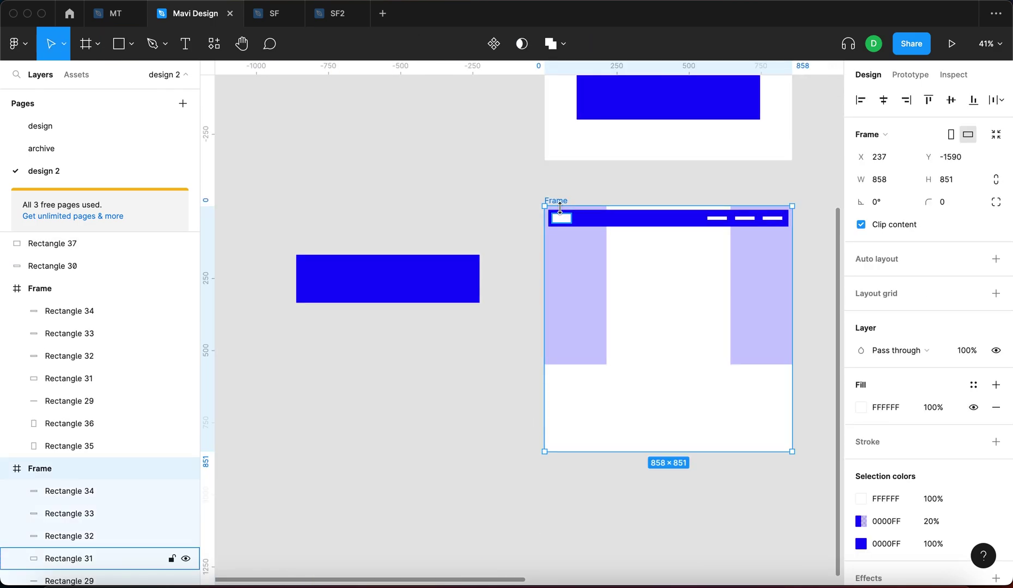
# Duplicate the original navigation frame to its lower left and convert the duplicate from a frame to a group.
pyautogui.moveTo(559, 209); pyautogui.dragTo(259, 351)
pyautogui.click(869, 134)
pyautogui.click(865, 149)
pyautogui.click(368, 218)
pyautogui.scroll(-4, 362, 264)
pyautogui.hscroll(-4, 361, 265)
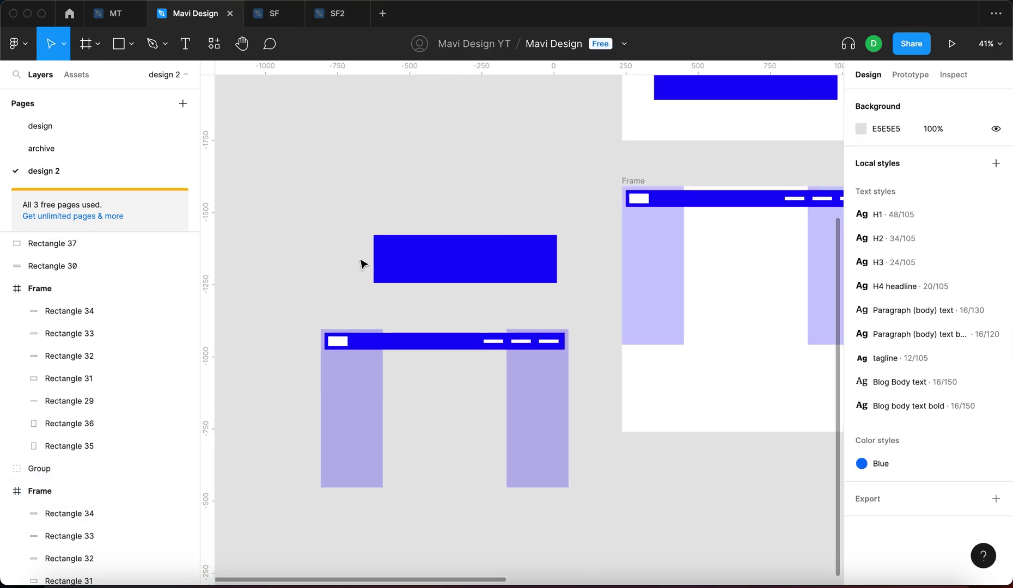
# Draw a rectangle over the group's area and size it to 859 × 549.
pyautogui.click(436, 352)
pyautogui.press('r')
pyautogui.moveTo(288, 246); pyautogui.dragTo(572, 404)
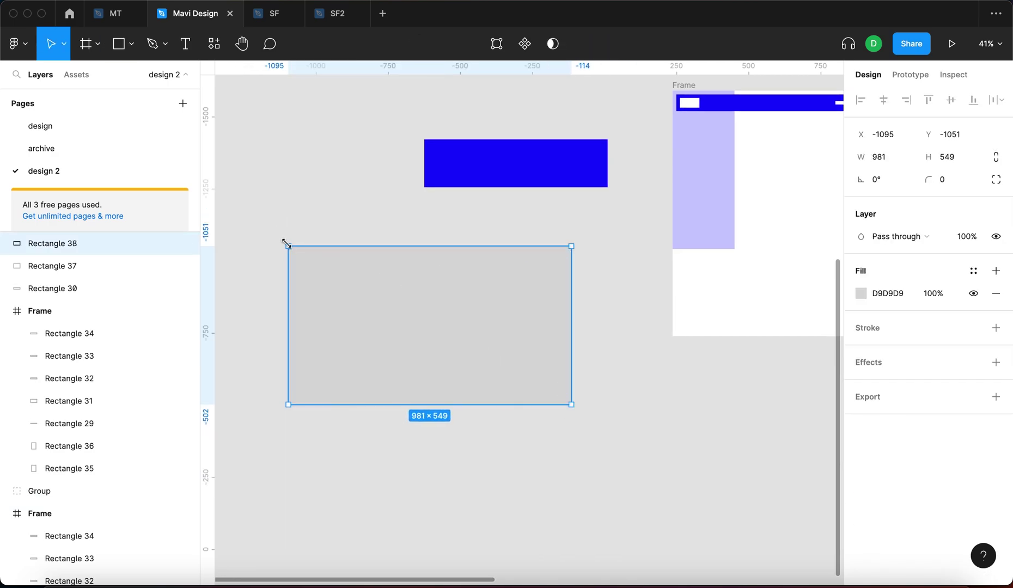
pyautogui.moveTo(285, 242); pyautogui.dragTo(324, 246)
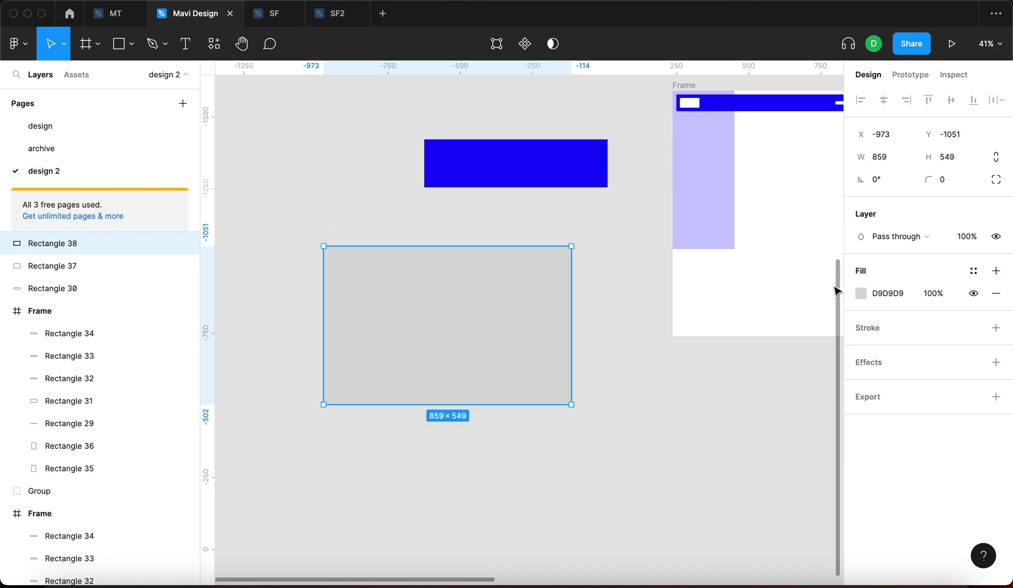
# Fill the new rectangle with FFF and place it inside the group behind its other elements.
pyautogui.click(888, 293)
pyautogui.write('fff')
pyautogui.press('Return')
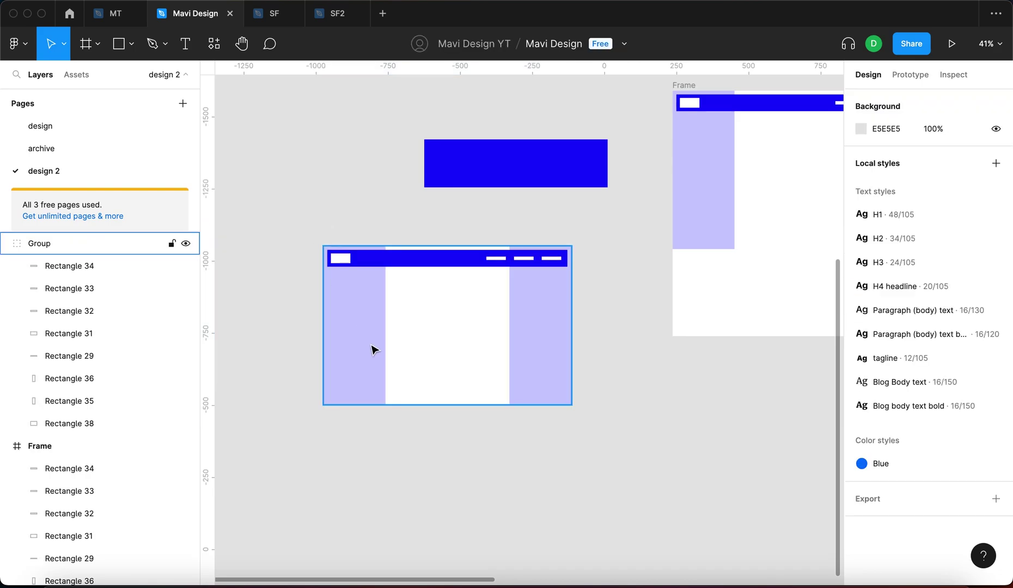
pyautogui.click(373, 350)
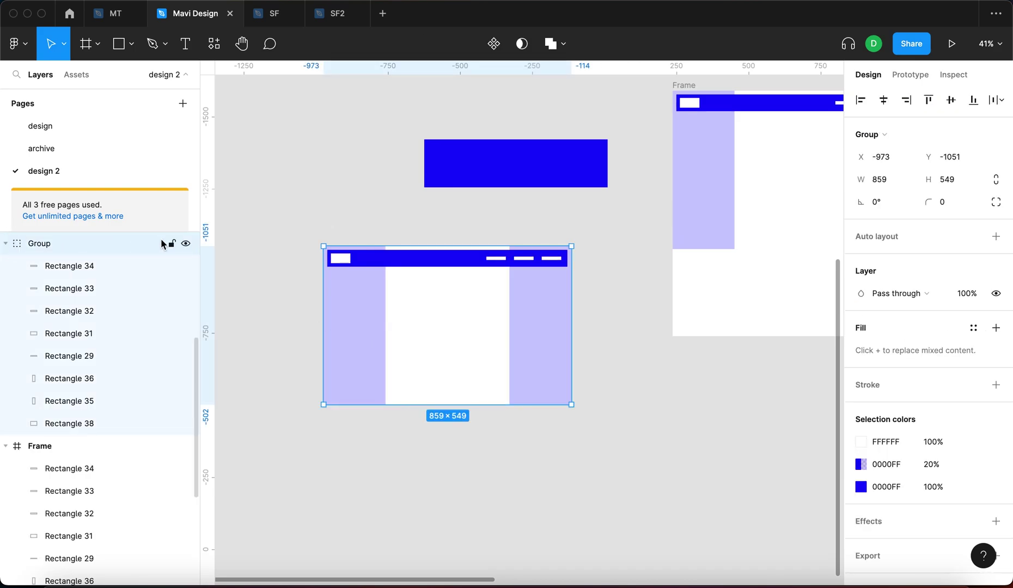
pyautogui.click(454, 480)
# Move the group below the original frame and resize it to 225 × 683 to see how its contents distort.
pyautogui.click(531, 360)
pyautogui.scroll(-5, 528, 360)
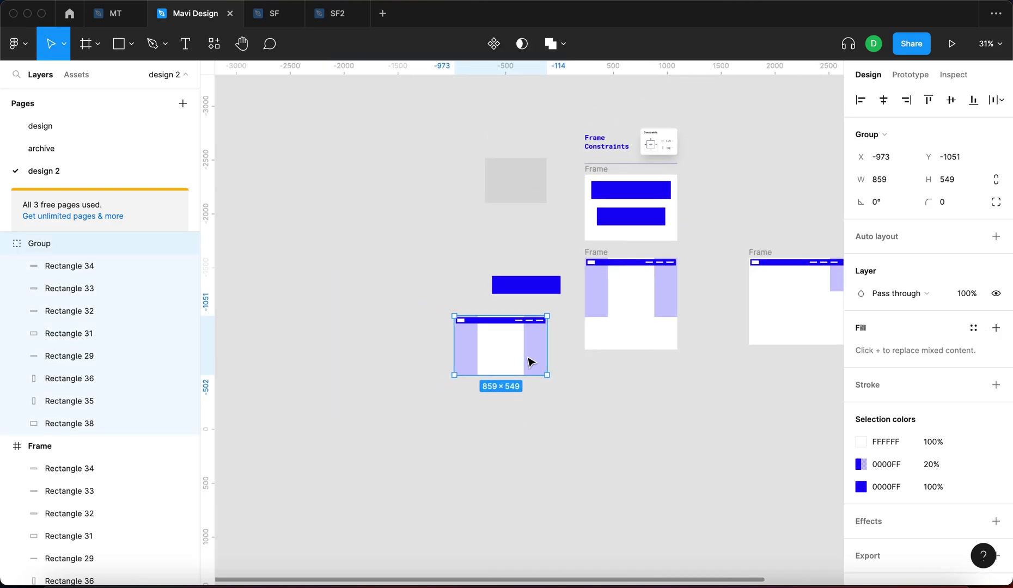
pyautogui.moveTo(536, 374); pyautogui.dragTo(456, 450)
pyautogui.scroll(5, 672, 433)
pyautogui.scroll(5, 406, 283)
pyautogui.scroll(-4, 505, 328)
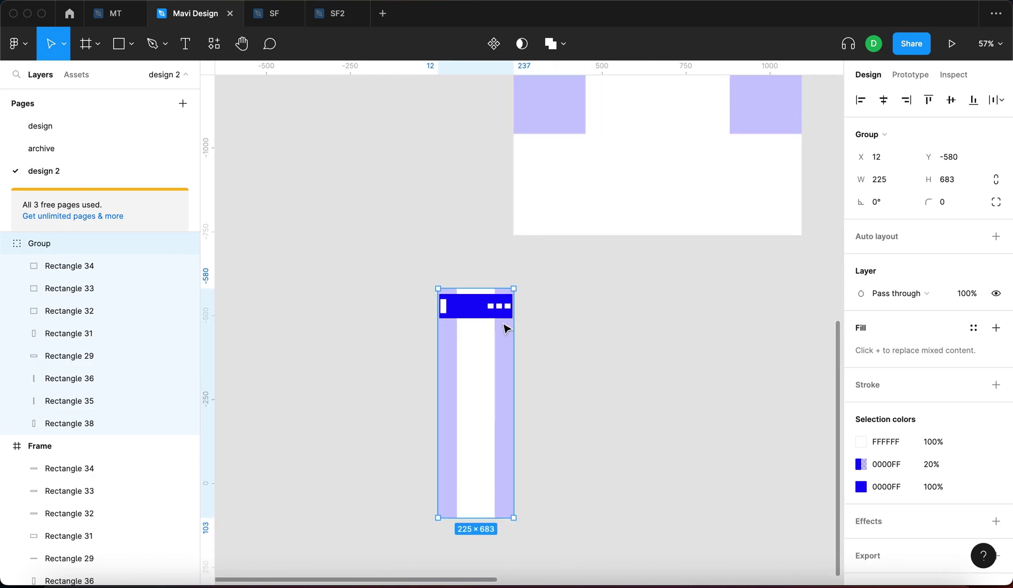
# Stretch the group to 1021 wide and flatten it to 110 high.
pyautogui.scroll(-2, 504, 328)
pyautogui.moveTo(512, 347); pyautogui.dragTo(753, 350)
pyautogui.moveTo(696, 289); pyautogui.dragTo(702, 464)
pyautogui.scroll(5, 525, 419)
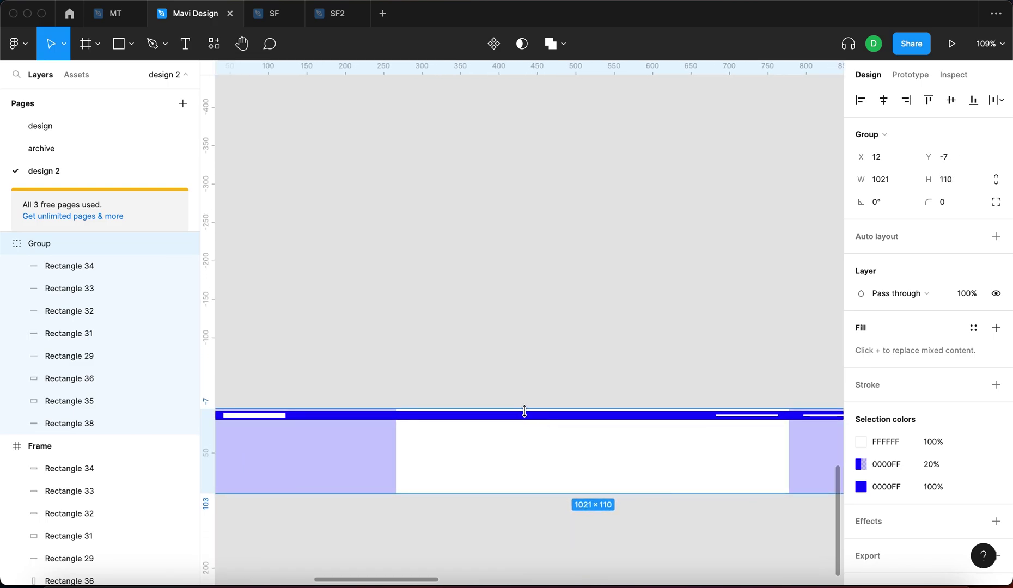
# Increase the group's height to 1128 and reposition it at X -15, Y -250.
pyautogui.moveTo(524, 411); pyautogui.dragTo(524, 124)
pyautogui.scroll(-6, 524, 159)
pyautogui.moveTo(534, 199); pyautogui.dragTo(528, 249)
pyautogui.moveTo(572, 294); pyautogui.dragTo(571, 384)
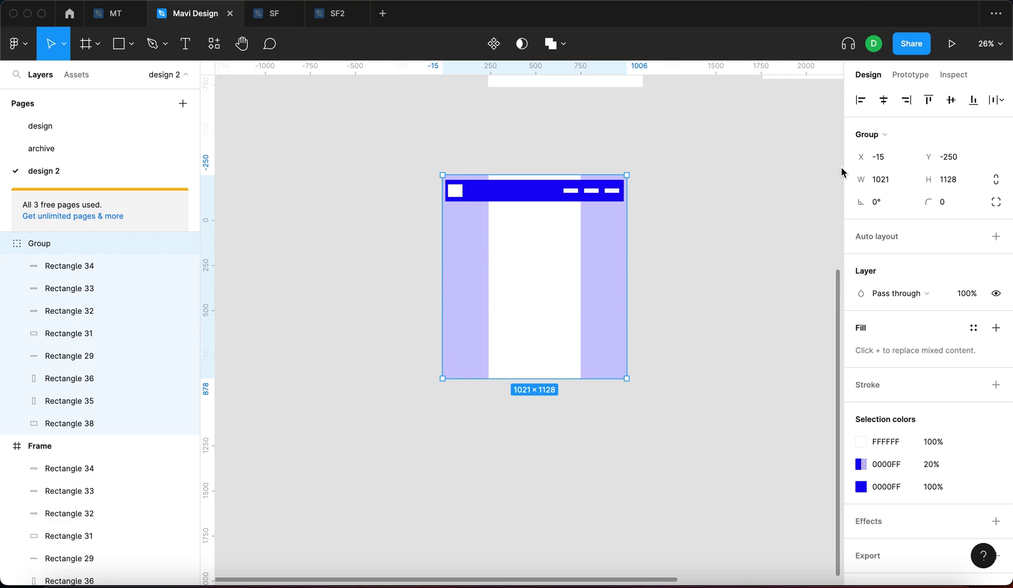
# Inspect the light-blue side column inside the group, and compare it with the constraints of the matching column inside the frame.
pyautogui.click(699, 284)
pyautogui.click(577, 229)
pyautogui.doubleClick(588, 236)
pyautogui.doubleClick(588, 235)
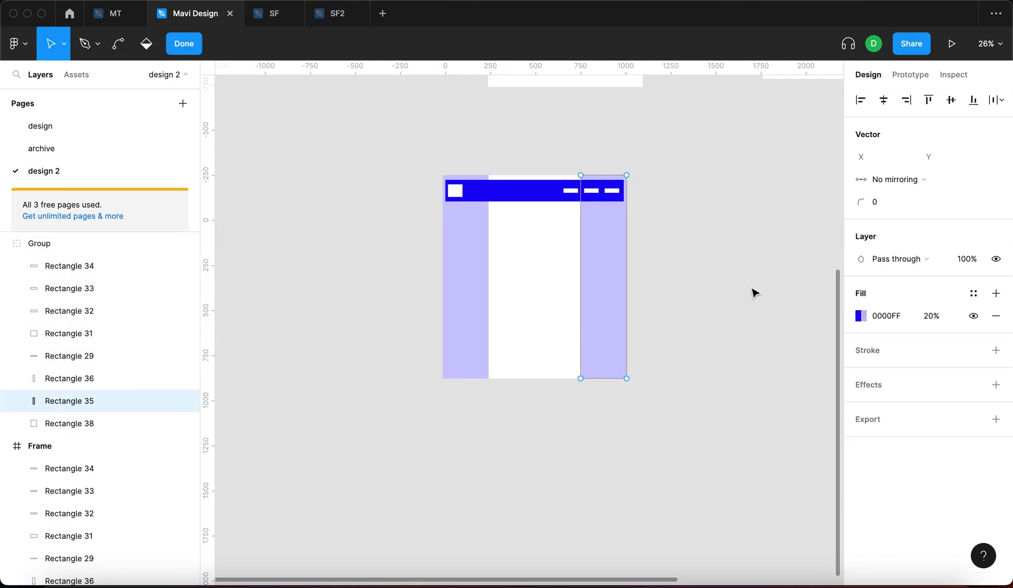
pyautogui.press('Escape')
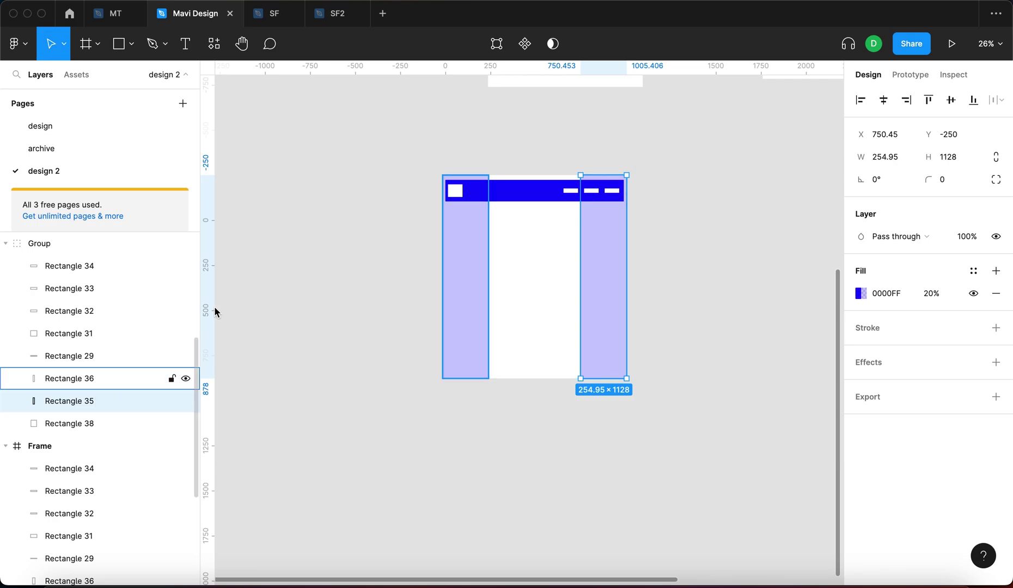
pyautogui.click(42, 252)
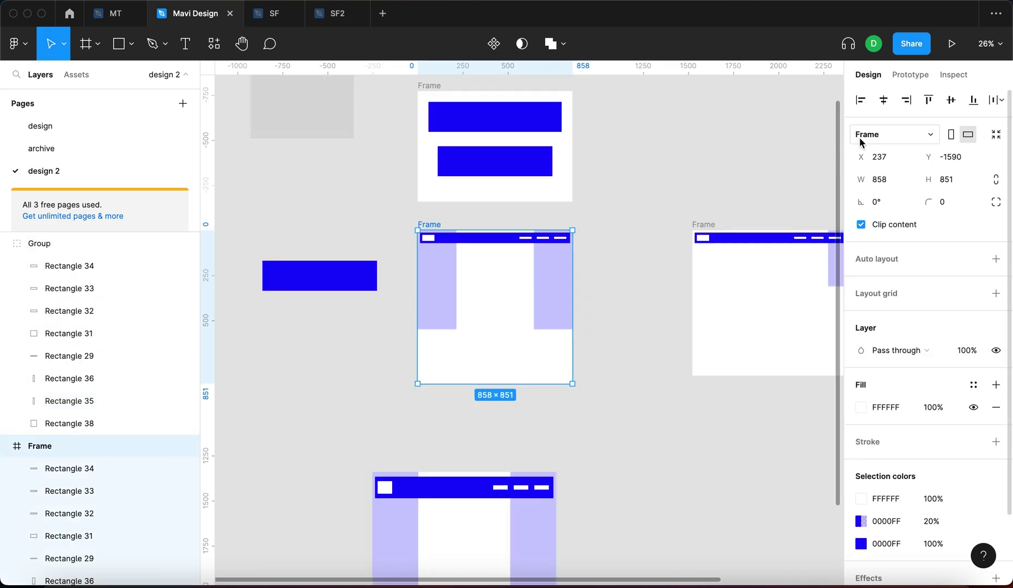
pyautogui.click(552, 320)
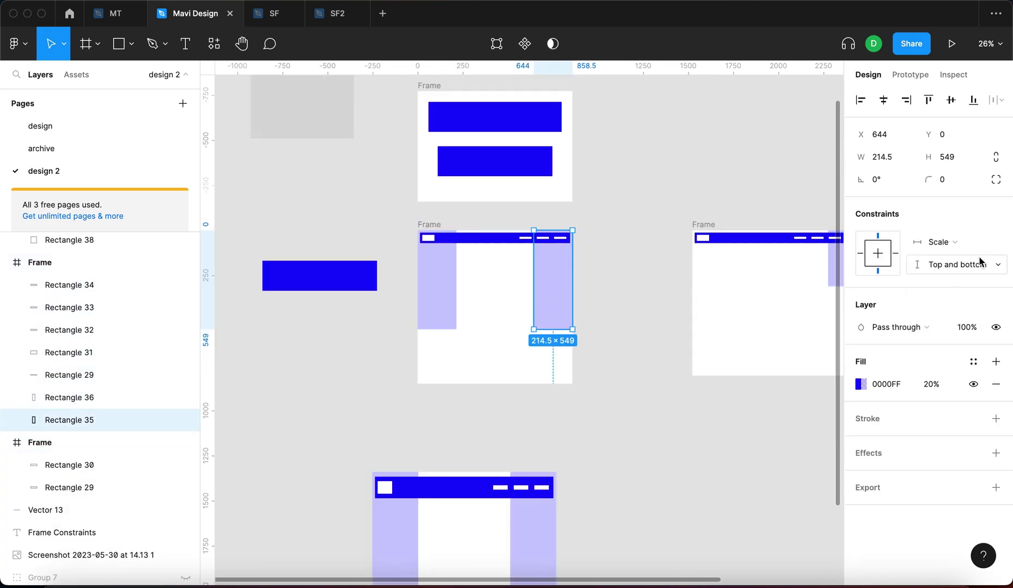
pyautogui.click(567, 388)
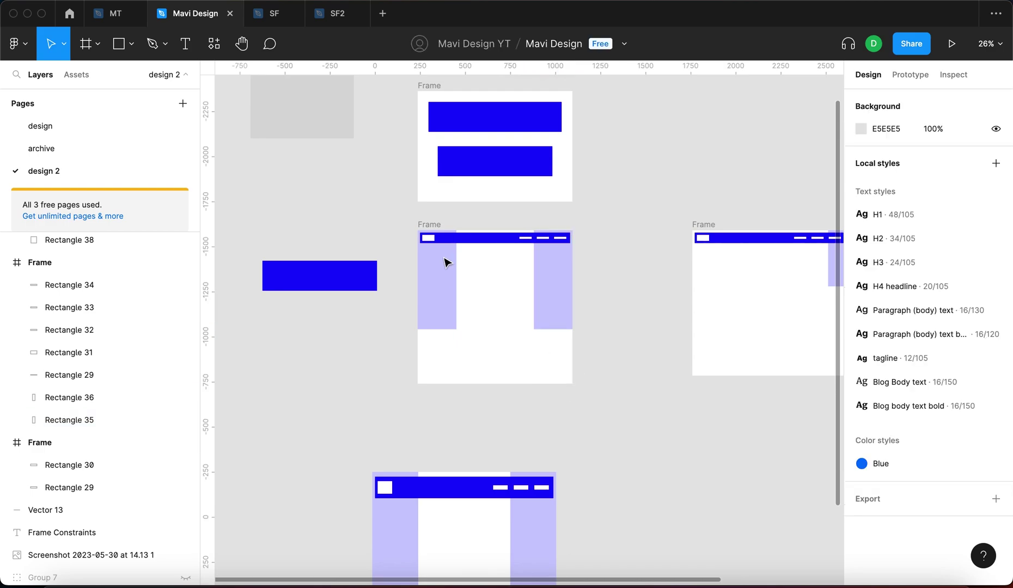
# Resize the navigation frame to 859 × 783 and place a copy of it beside the group at X 1158, Y -250.
pyautogui.click(430, 225)
pyautogui.moveTo(572, 384)
pyautogui.mouseDown()
pyautogui.moveTo(611, 418)
pyautogui.moveTo(588, 435)
pyautogui.moveTo(542, 351)
pyautogui.moveTo(510, 371)
pyautogui.moveTo(567, 386)
pyautogui.moveTo(477, 396)
pyautogui.moveTo(534, 398)
pyautogui.moveTo(642, 337)
pyautogui.moveTo(542, 355)
pyautogui.moveTo(575, 373)
pyautogui.mouseUp()
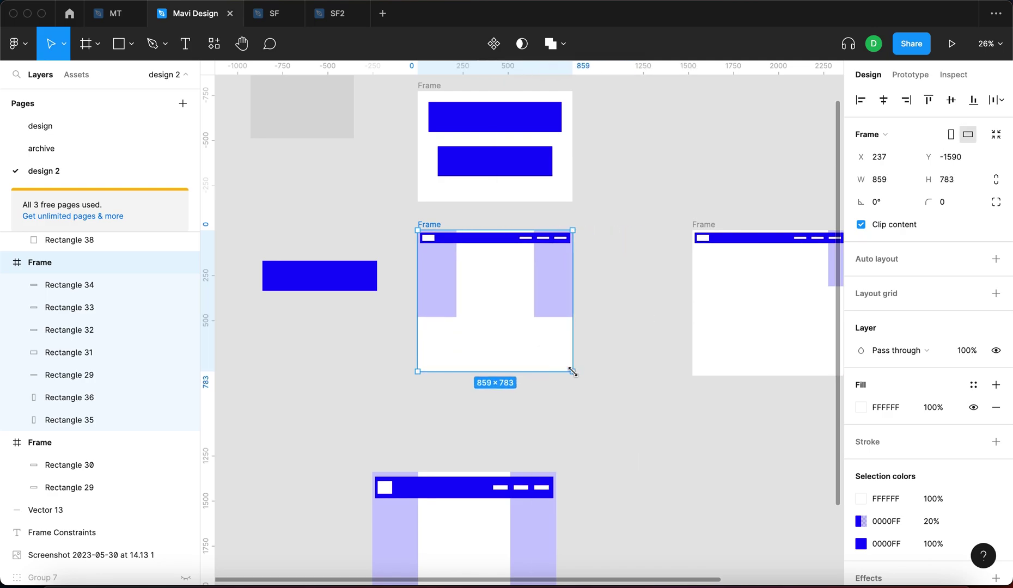
pyautogui.moveTo(532, 288); pyautogui.dragTo(591, 462)
pyautogui.scroll(-3, 708, 403)
# Set both the horizontal and vertical constraints of all elements in the copied frame to Scale.
pyautogui.press('Return')
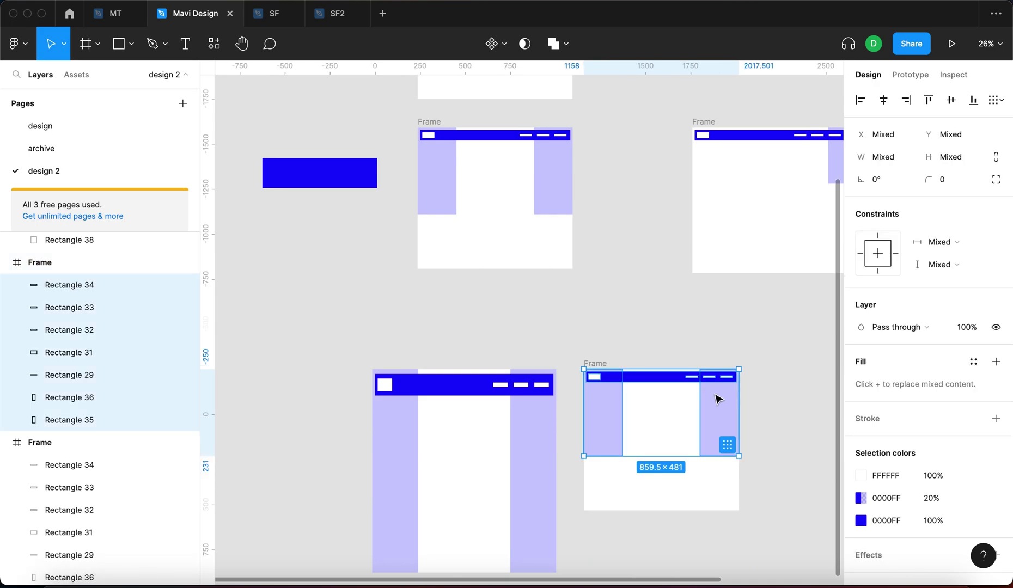
pyautogui.hscroll(4, 696, 327)
pyautogui.scroll(-1, 696, 326)
pyautogui.click(941, 241)
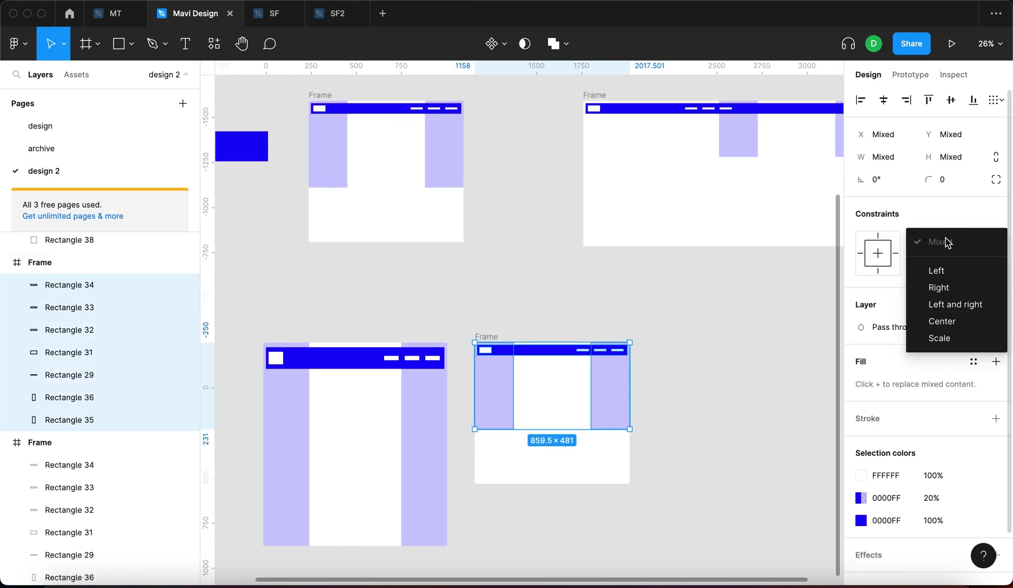
pyautogui.click(960, 338)
pyautogui.click(946, 266)
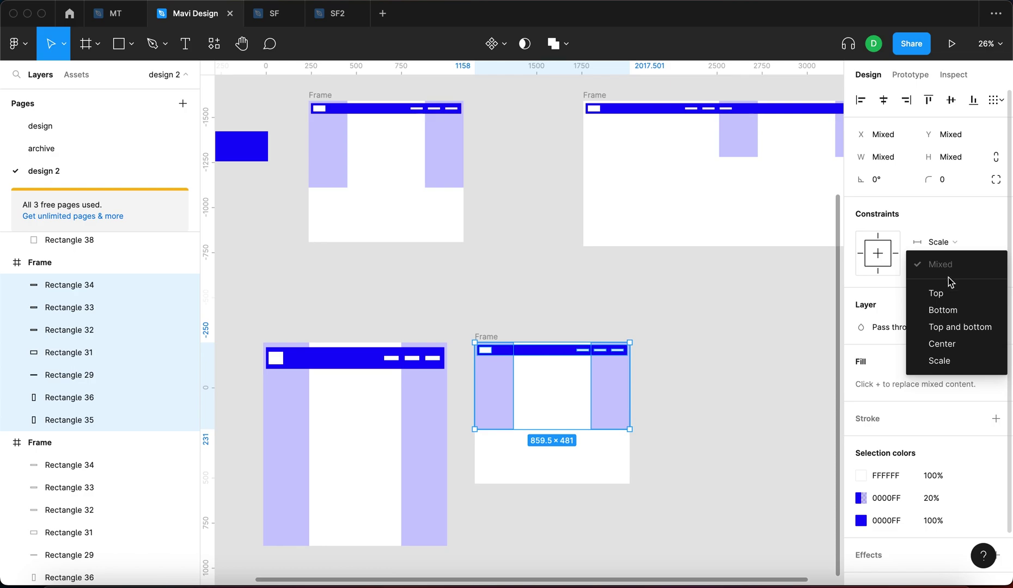
pyautogui.click(953, 360)
# Shrink the group in both dimensions, and make the copied frame wider and shorter to compare how their contents scale.
pyautogui.click(397, 497)
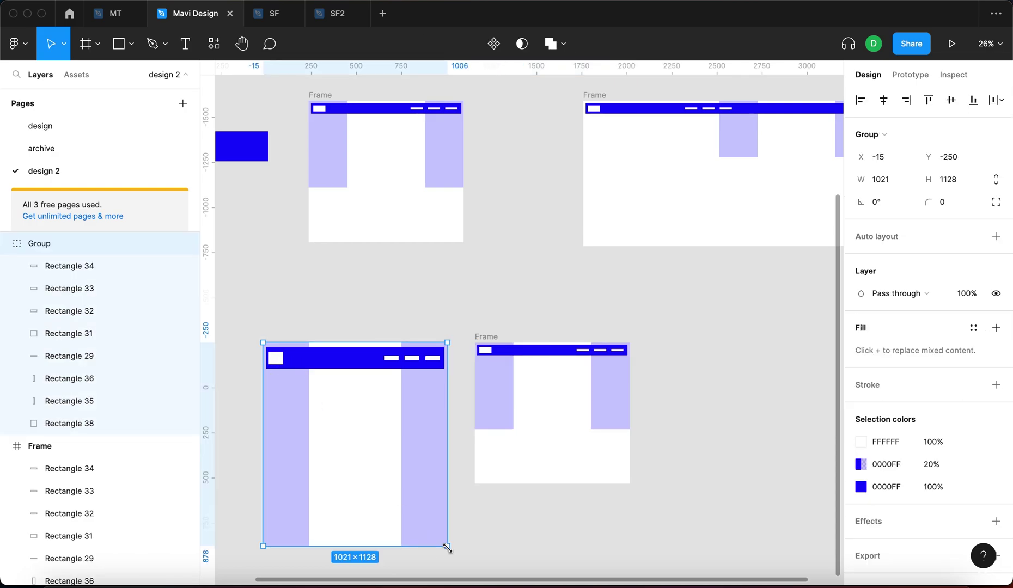
pyautogui.moveTo(447, 548); pyautogui.dragTo(403, 501)
pyautogui.click(507, 355)
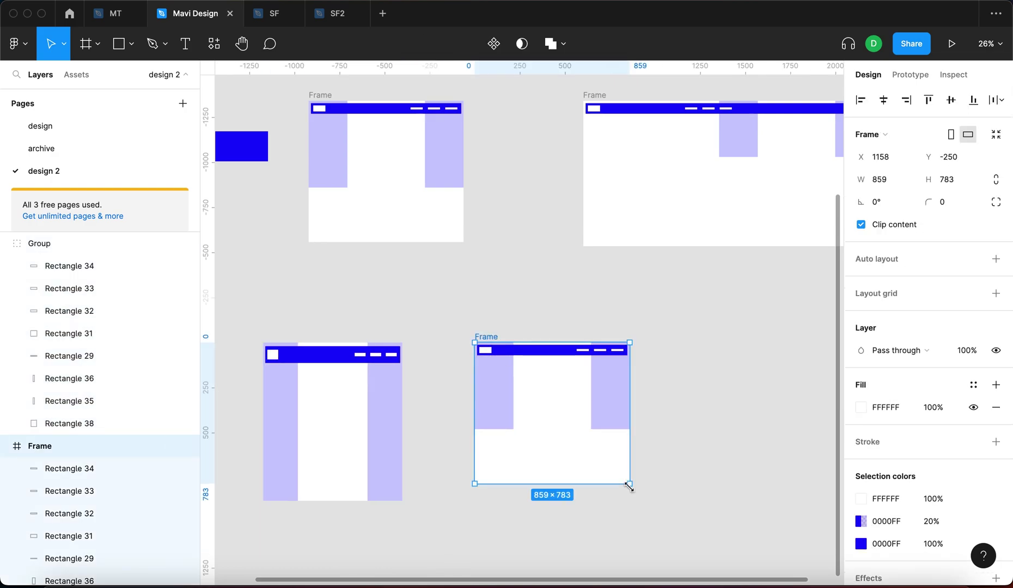
pyautogui.moveTo(629, 484); pyautogui.dragTo(672, 443)
pyautogui.click(727, 439)
# Review the Frame Constraints example frames, the navigation layout and the resized group and frame copies.
pyautogui.scroll(1, 646, 370)
pyautogui.scroll(-3, 619, 370)
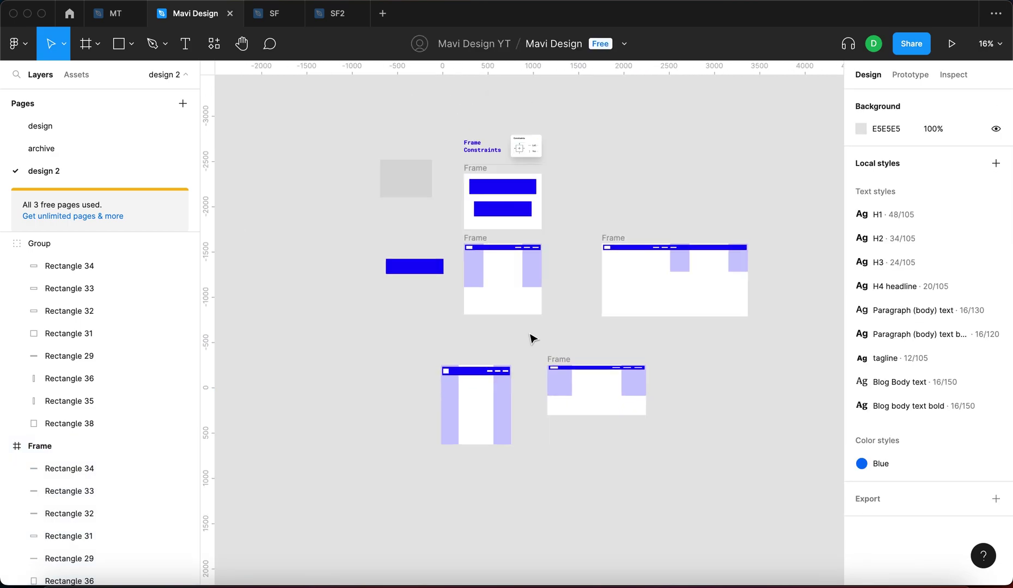
pyautogui.scroll(5, 479, 284)
pyautogui.scroll(3, 312, 303)
pyautogui.hscroll(3, 312, 302)
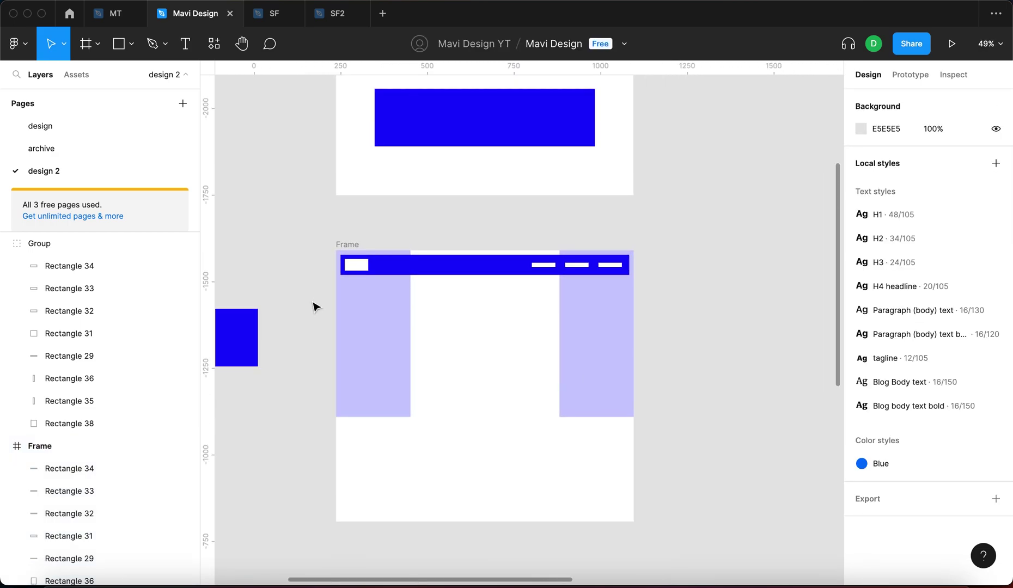
pyautogui.scroll(2, 315, 306)
pyautogui.scroll(-5, 315, 306)
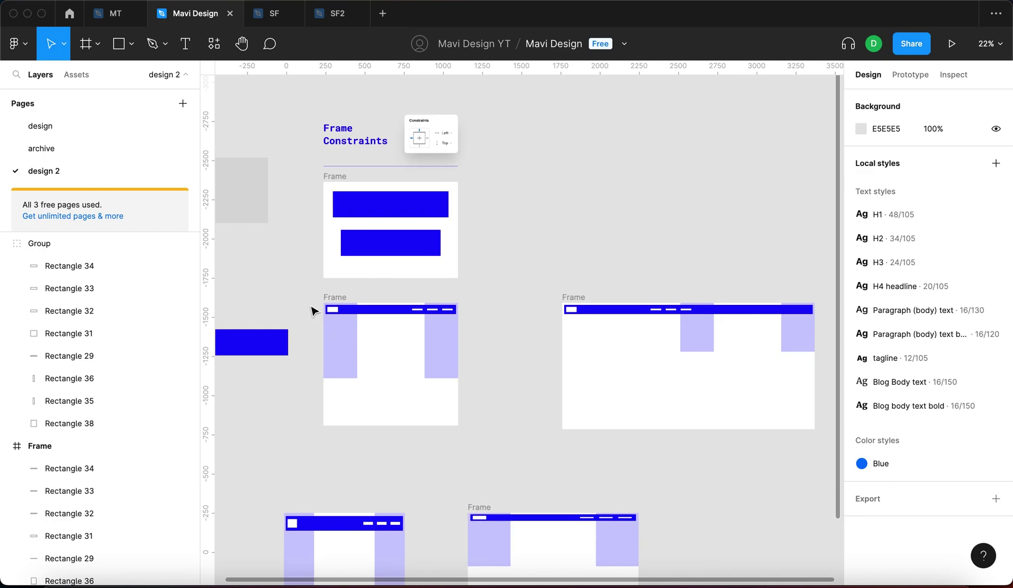
pyautogui.scroll(5, 313, 309)
pyautogui.scroll(2, 312, 309)
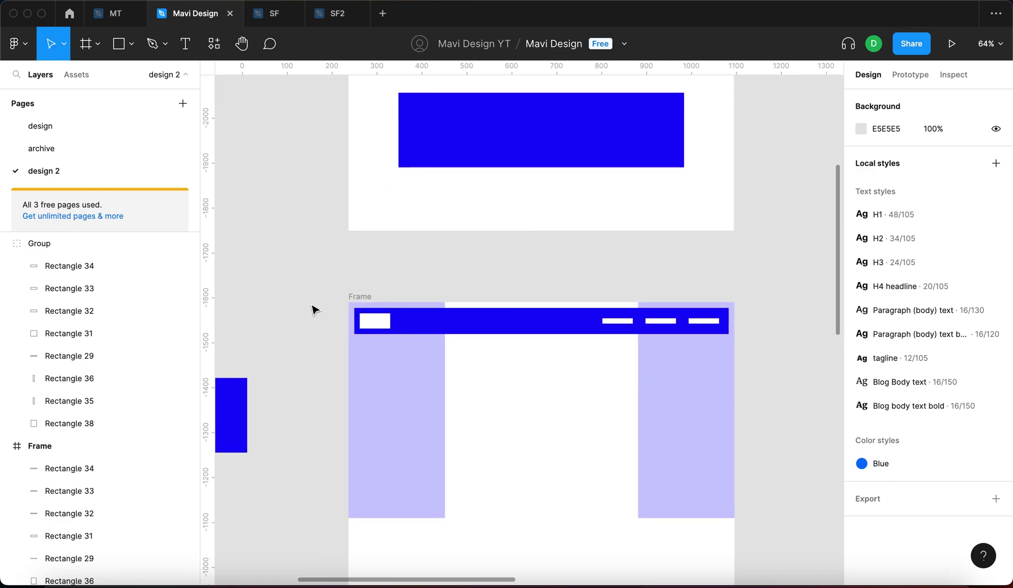
pyautogui.scroll(-5, 565, 333)
pyautogui.scroll(3, 564, 332)
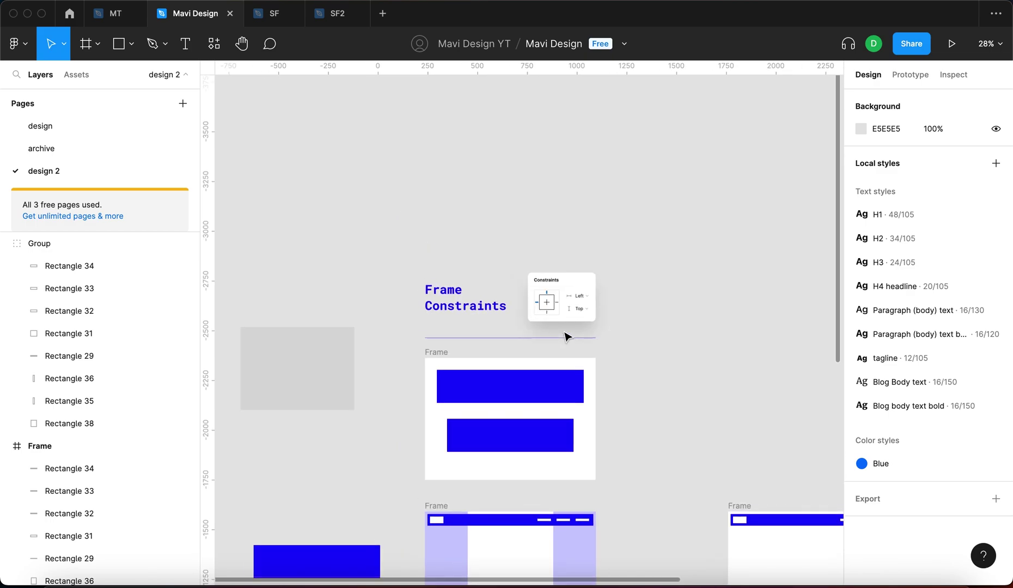
pyautogui.scroll(-5, 566, 337)
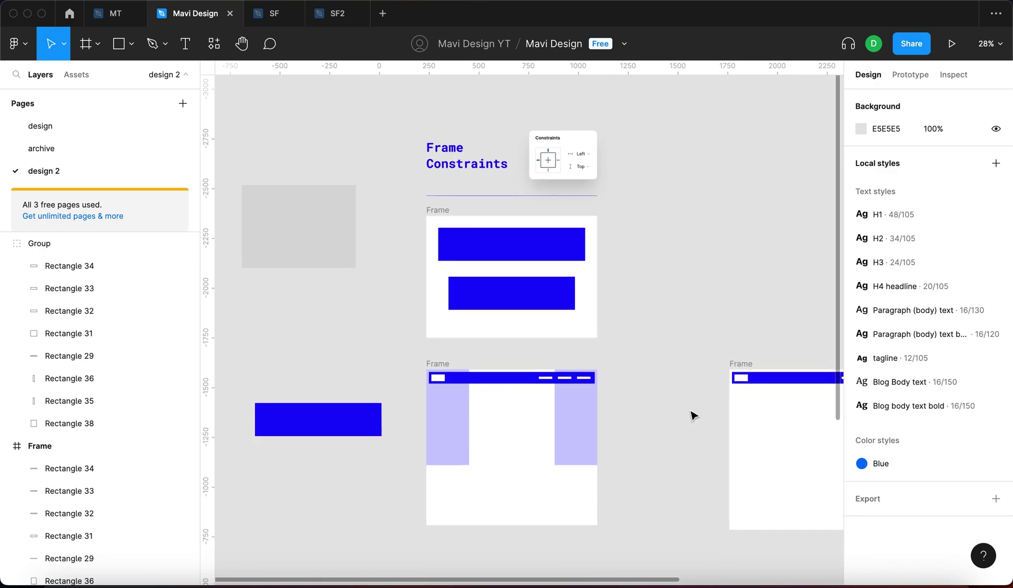